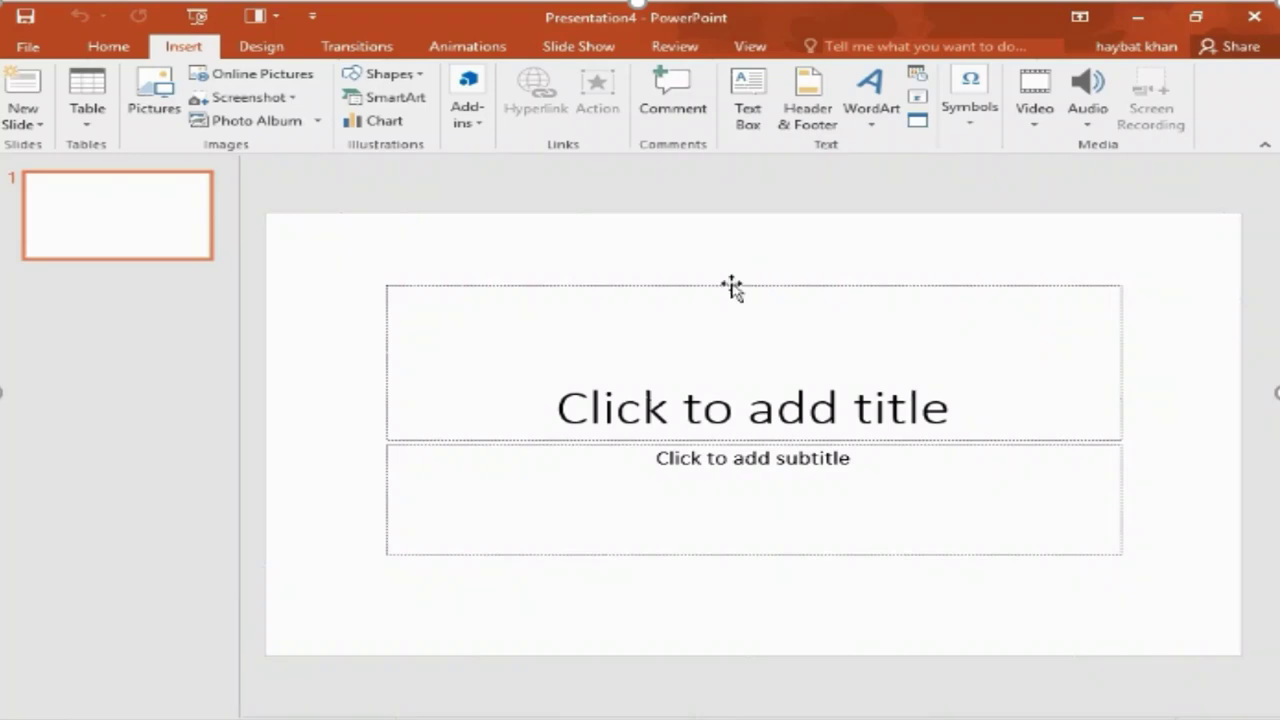
- Delete the title and subtitle placeholders to leave a blank slide, then bring up the Shapes gallery
{"action": "left_click", "coordinate": [732, 288]}
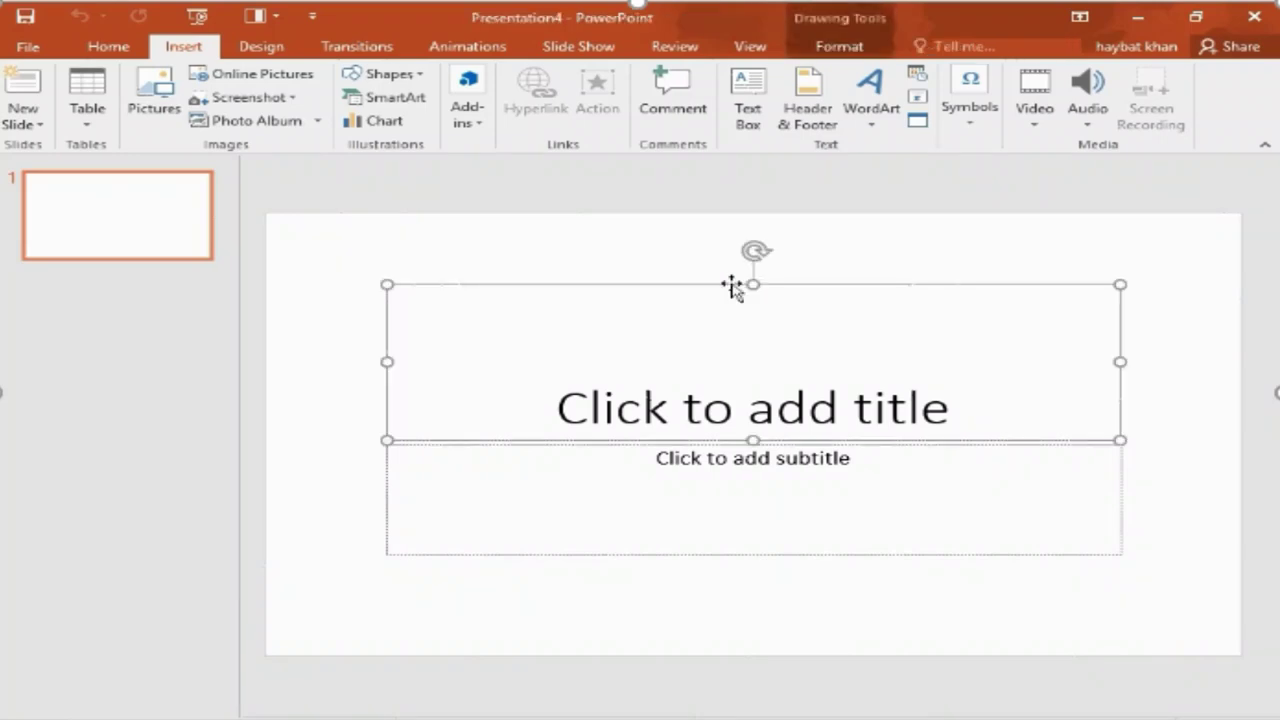
{"action": "key", "text": "Delete"}
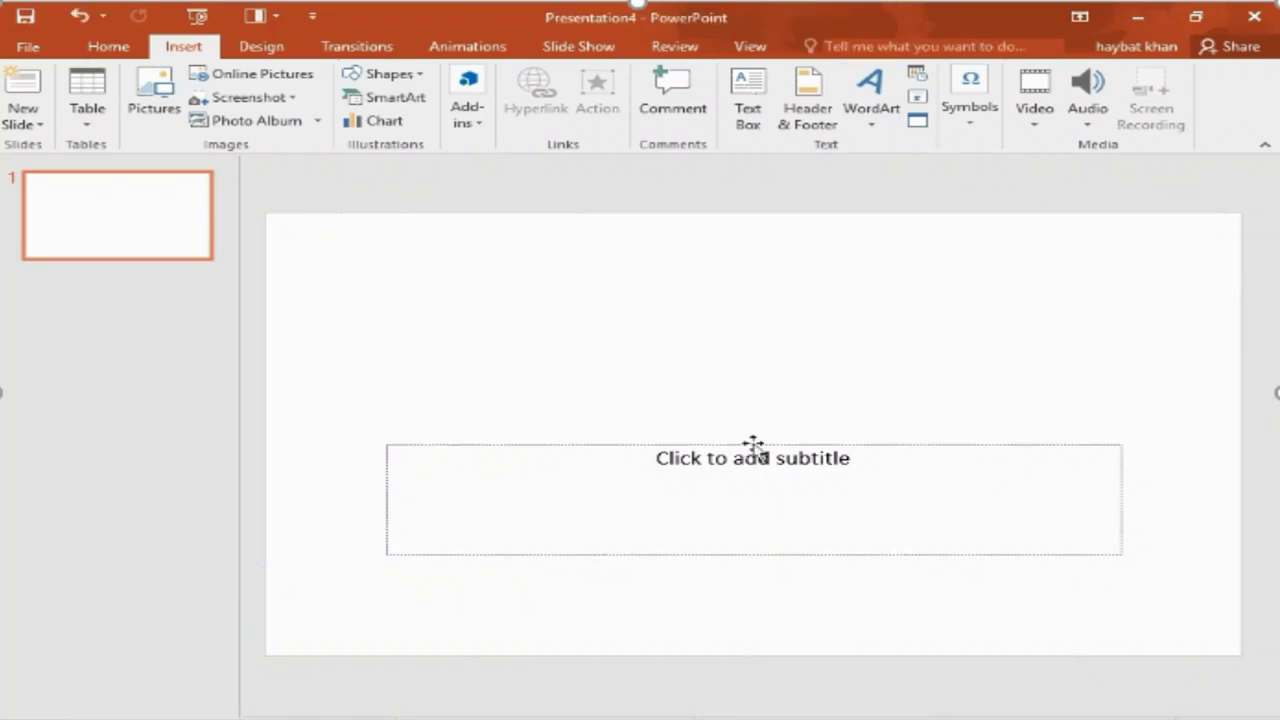
{"action": "left_click", "coordinate": [753, 445]}
{"action": "key", "text": "Delete"}
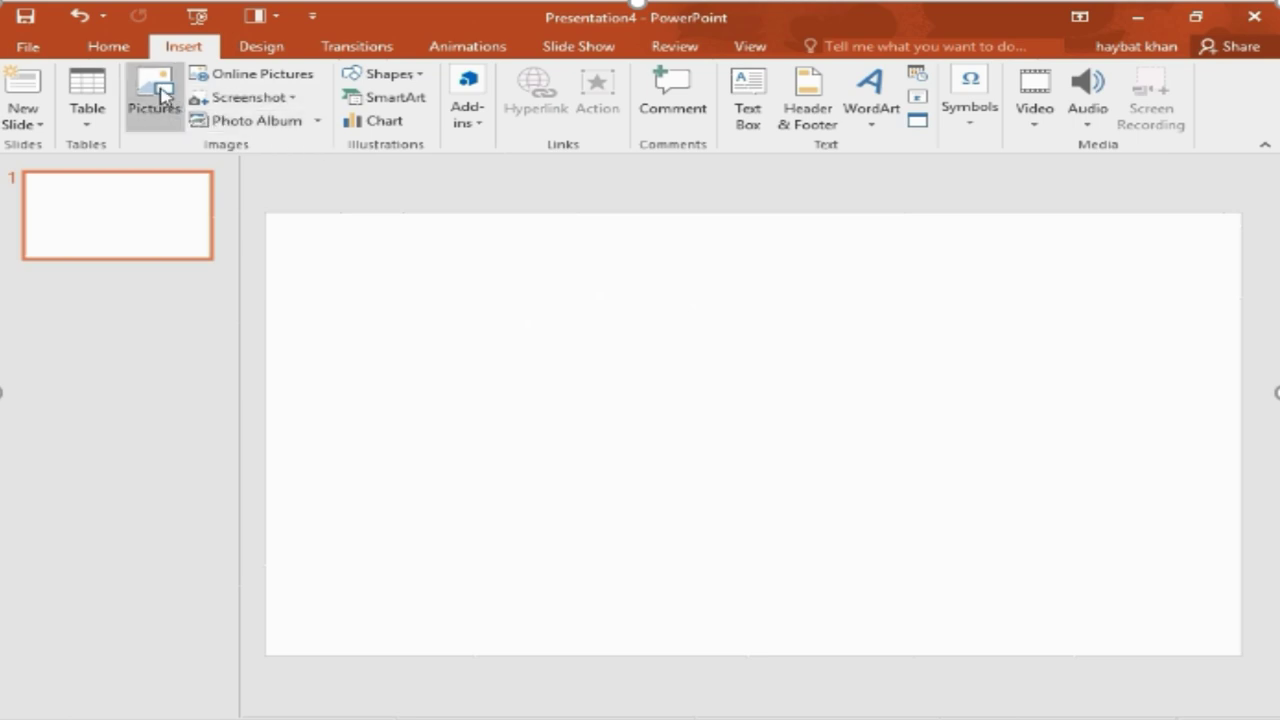
{"action": "left_click", "coordinate": [375, 86]}
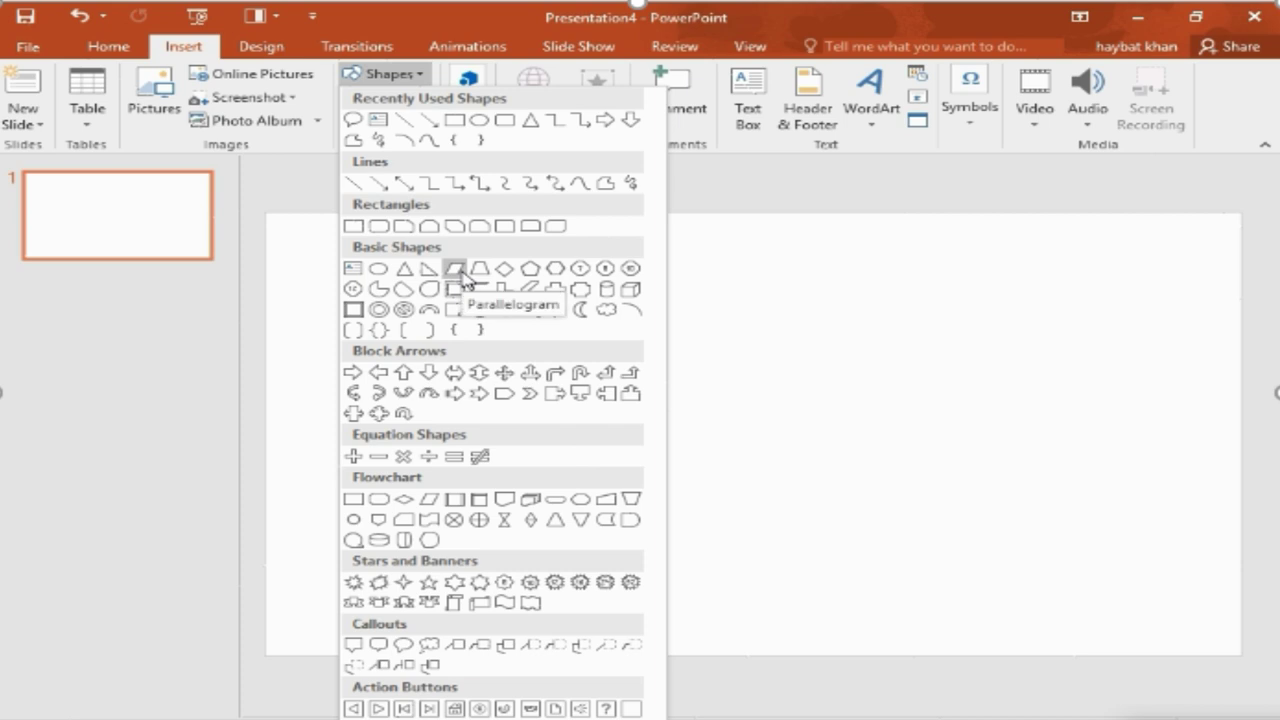
- Draw a 3.85" by 10.43" blue parallelogram across the slide with no outline
{"action": "left_click", "coordinate": [459, 272]}
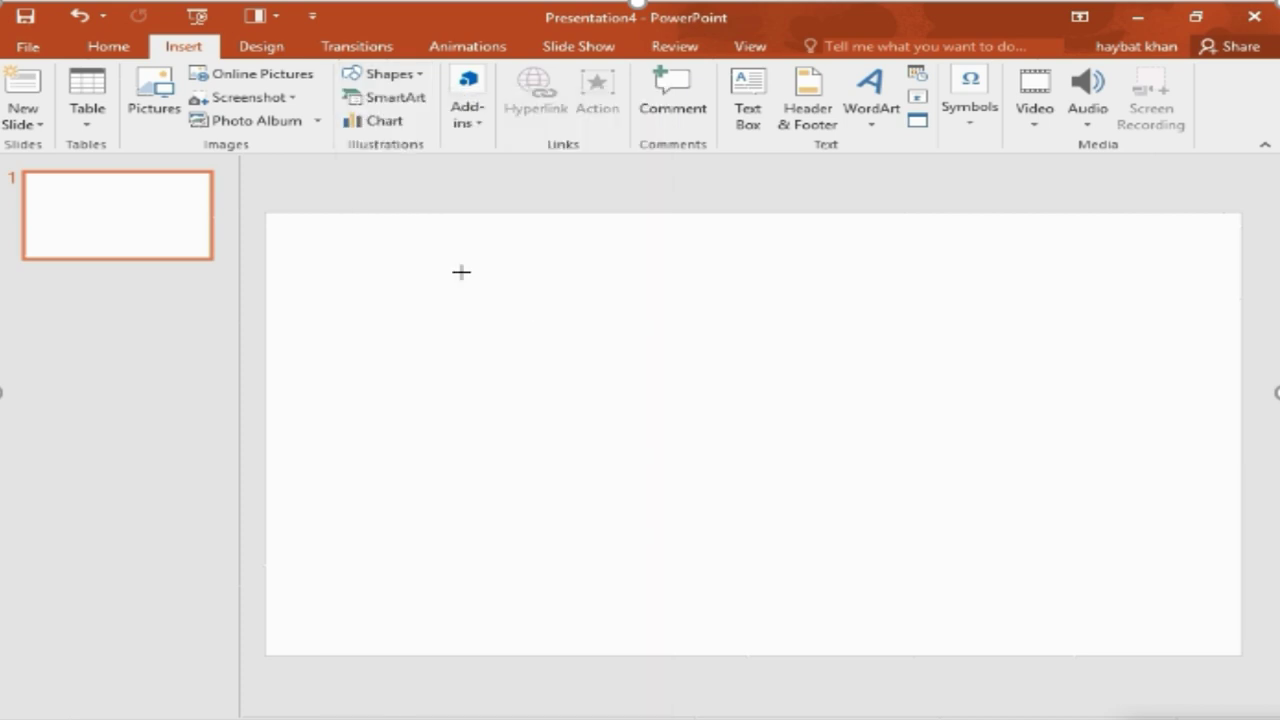
{"action": "left_click_drag", "start_coordinate": [384, 293], "coordinate": [1145, 531]}
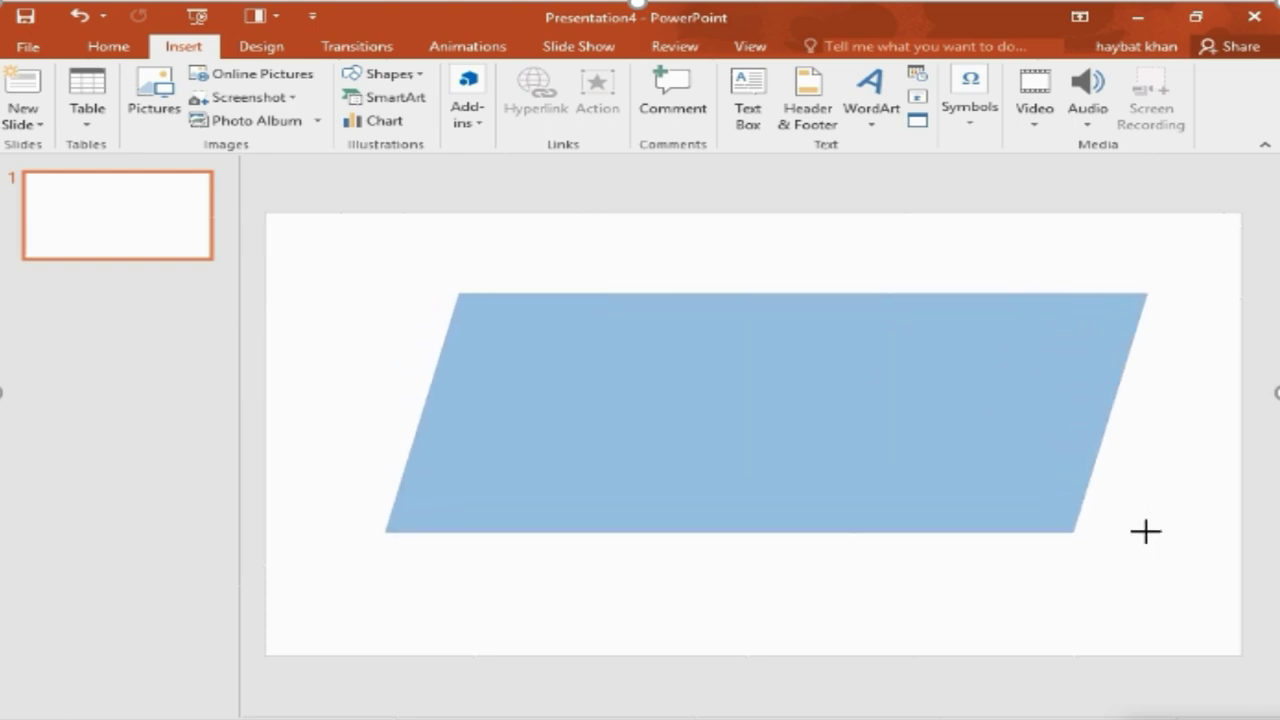
{"action": "left_click_drag", "start_coordinate": [1145, 531], "coordinate": [1148, 521]}
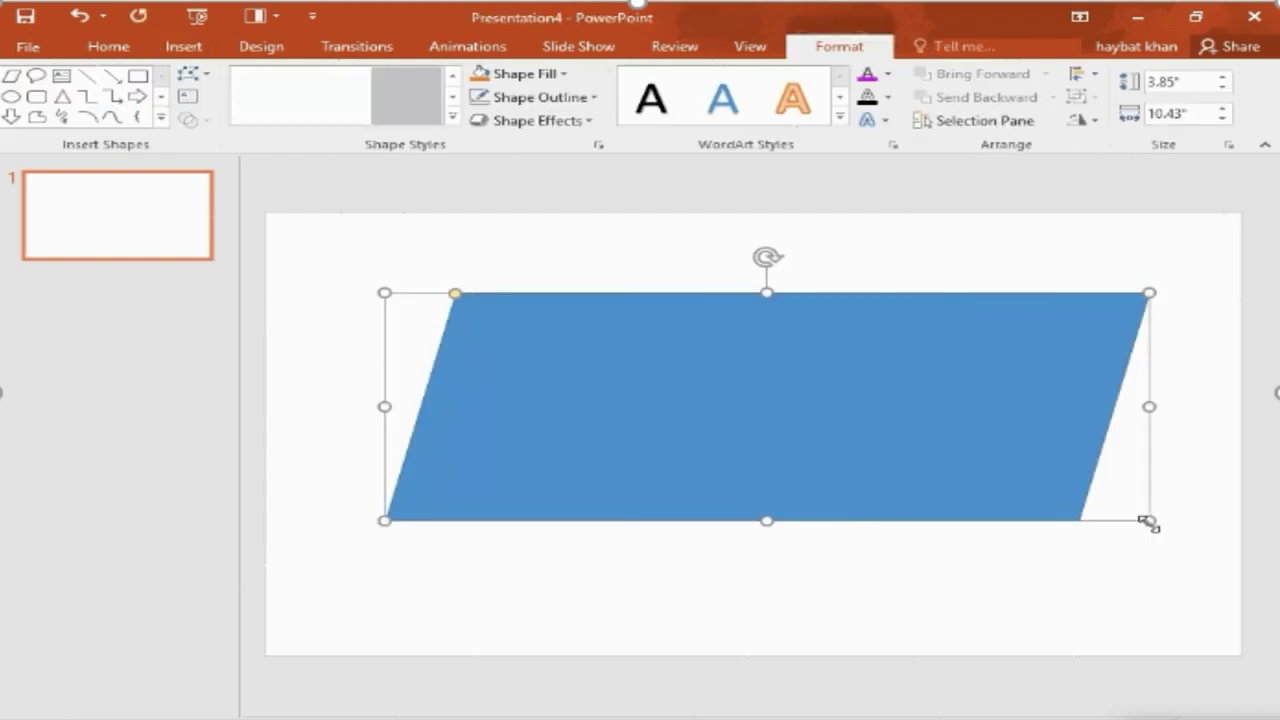
{"action": "mouse_move", "coordinate": [880, 417]}
{"action": "left_mouse_down"}
{"action": "mouse_move", "coordinate": [870, 429]}
{"action": "mouse_move", "coordinate": [872, 387]}
{"action": "mouse_move", "coordinate": [872, 423]}
{"action": "left_mouse_up"}
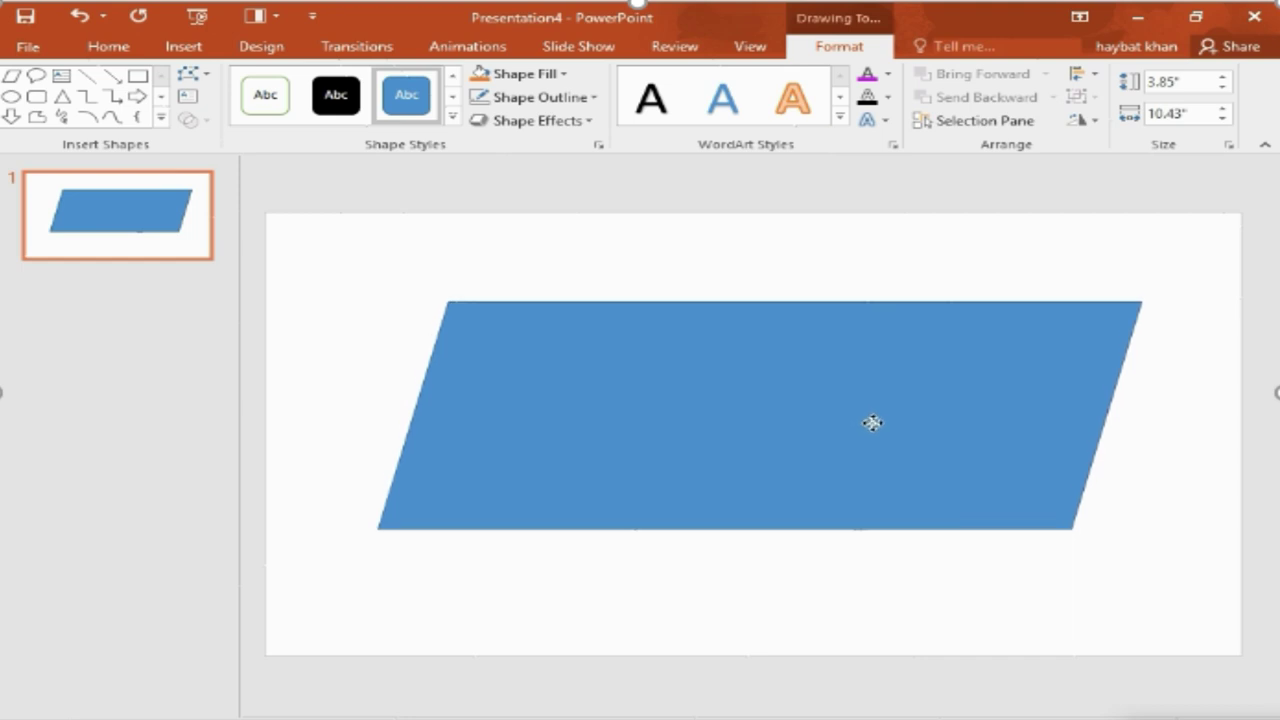
{"action": "left_click_drag", "start_coordinate": [872, 423], "coordinate": [873, 426]}
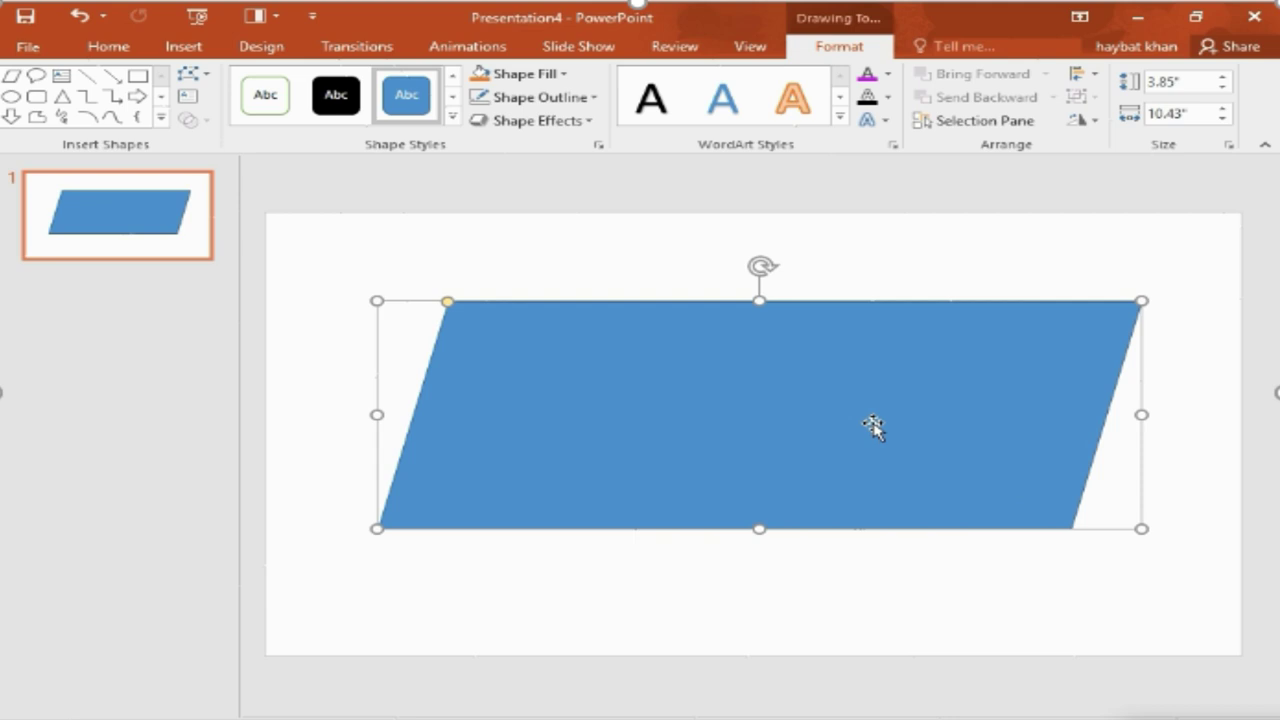
{"action": "left_click_drag", "start_coordinate": [873, 426], "coordinate": [834, 410]}
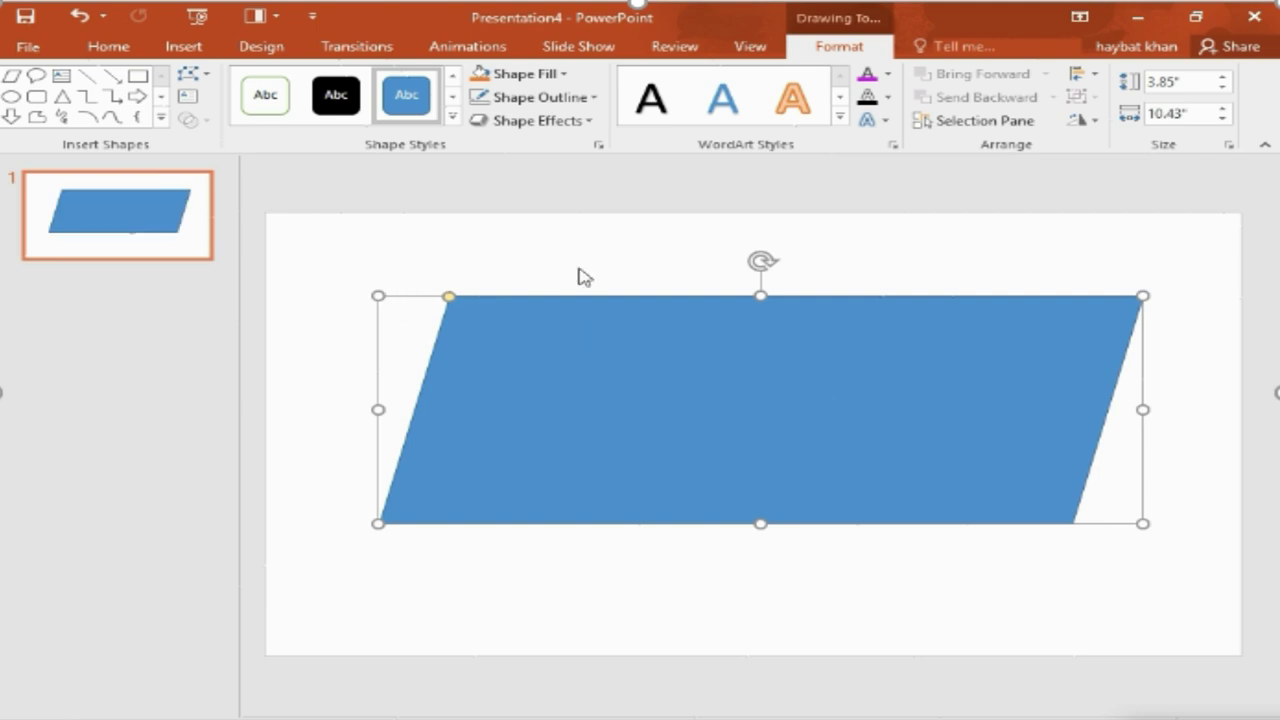
{"action": "left_click", "coordinate": [560, 100]}
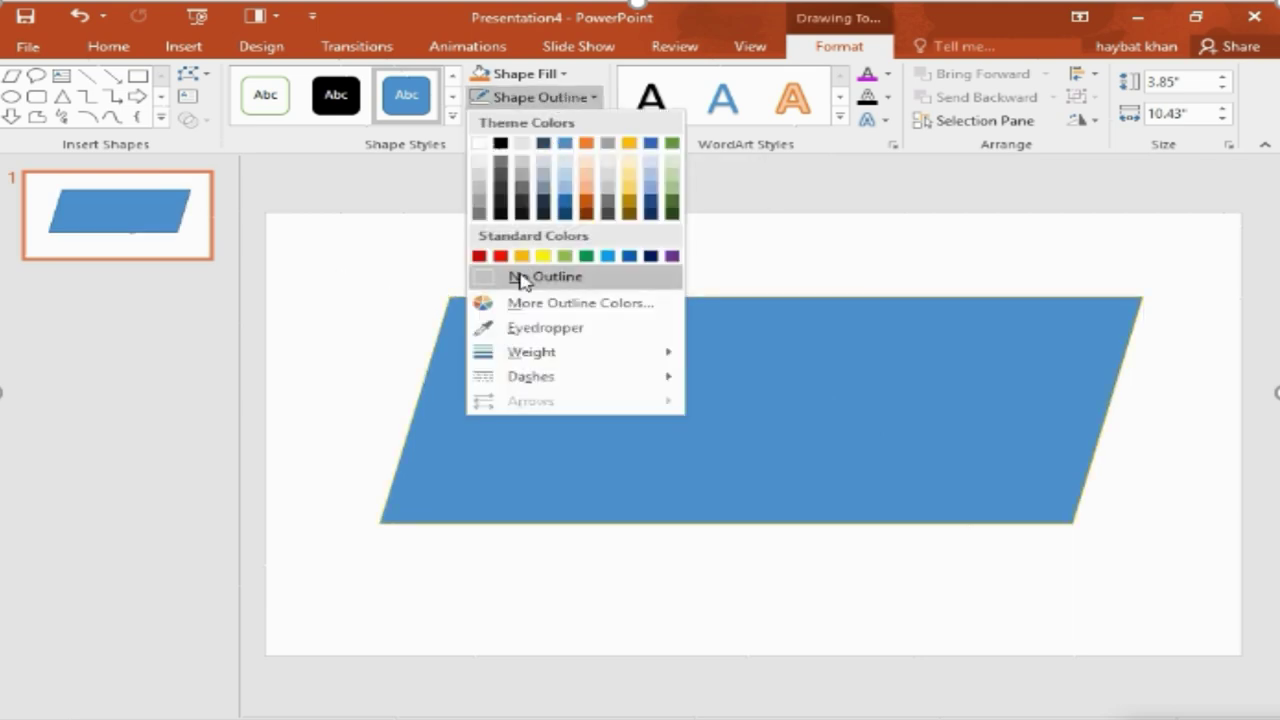
{"action": "left_click", "coordinate": [545, 280]}
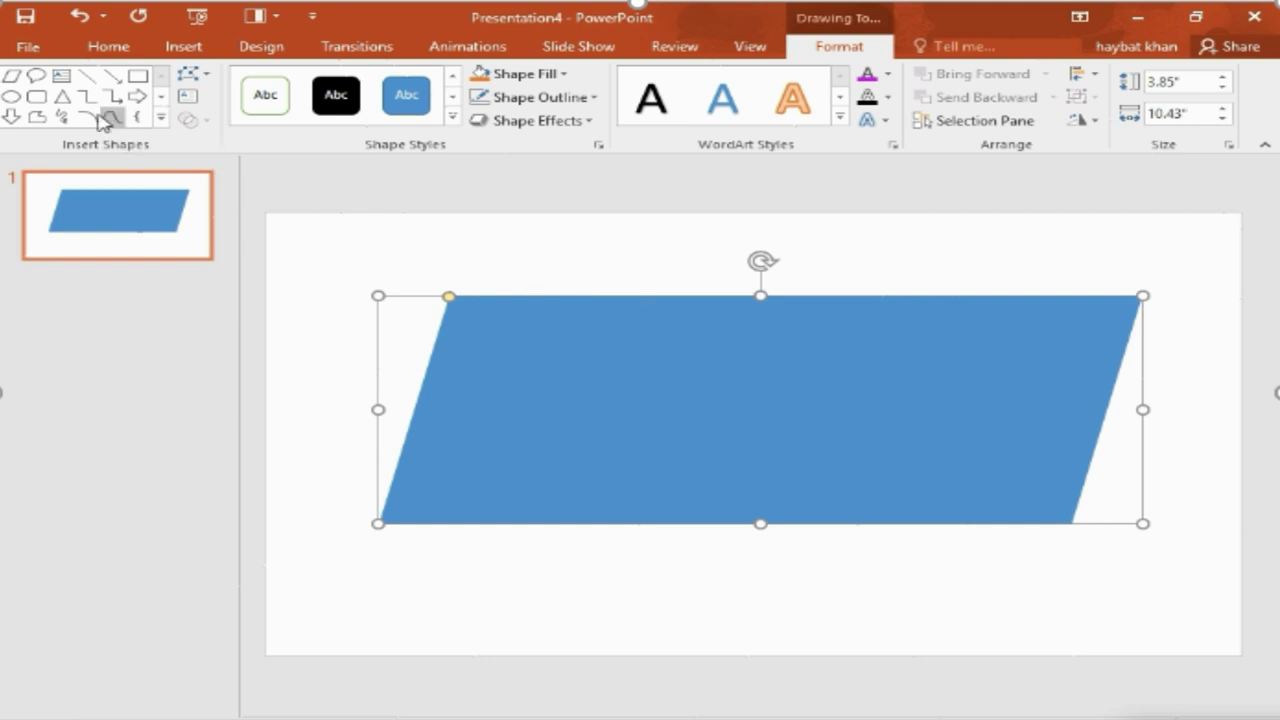
{"action": "left_click", "coordinate": [160, 120]}
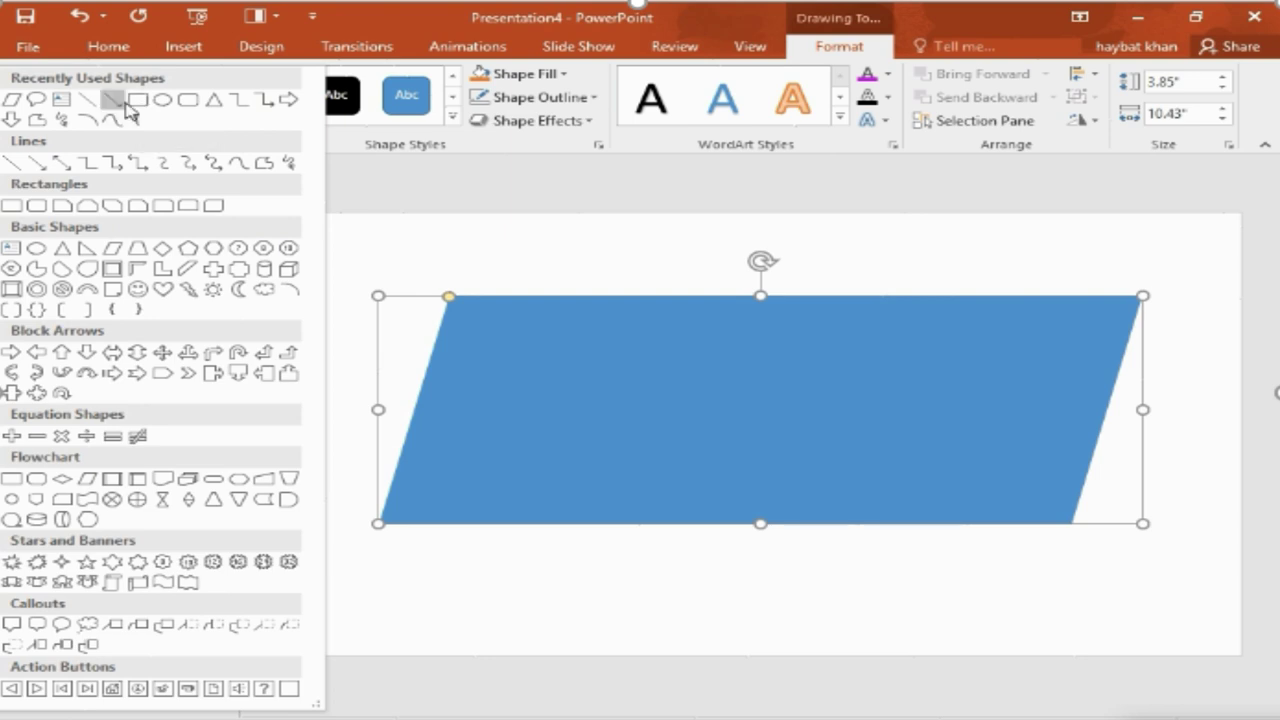
{"action": "left_click", "coordinate": [136, 101]}
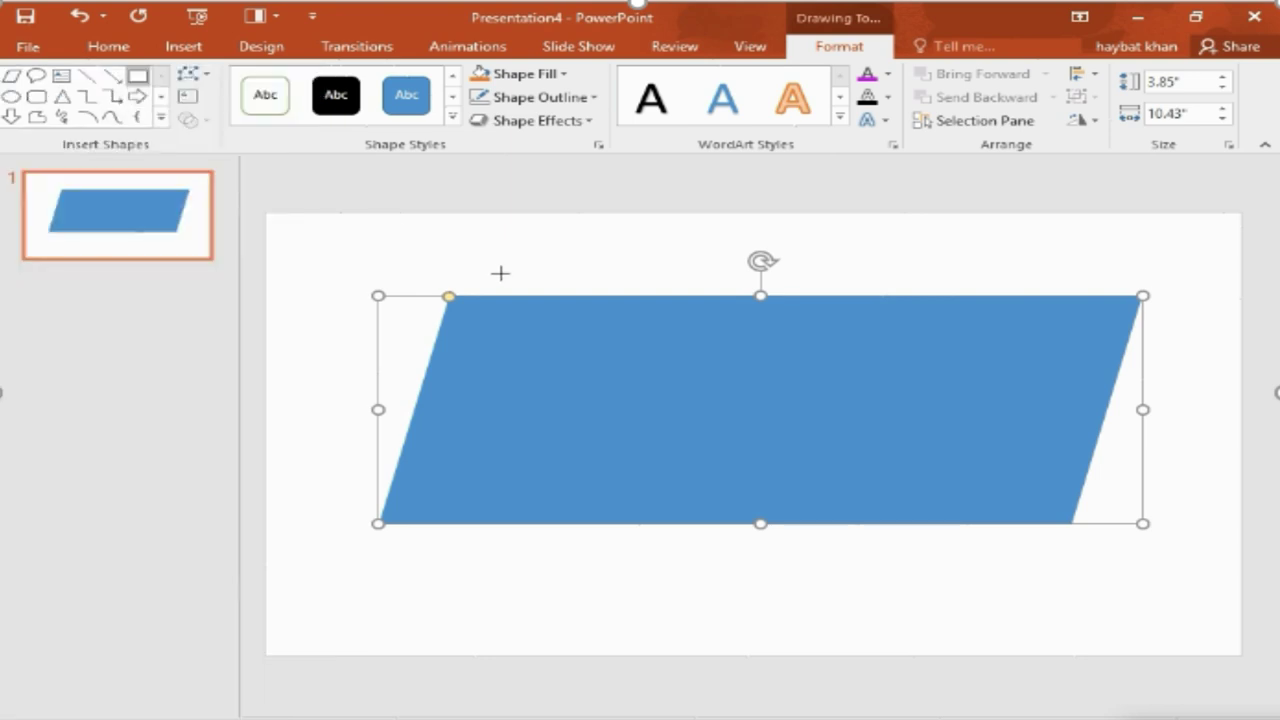
{"action": "left_click_drag", "start_coordinate": [509, 285], "coordinate": [509, 537]}
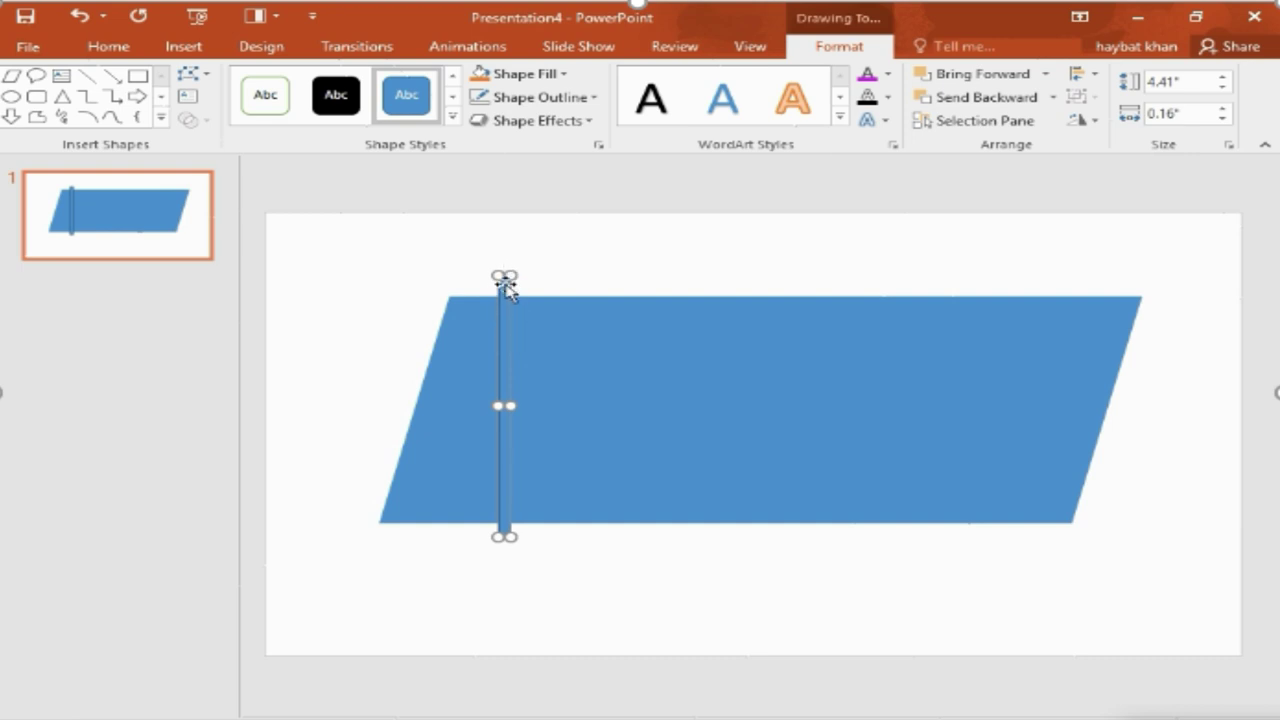
{"action": "left_click_drag", "start_coordinate": [505, 285], "coordinate": [505, 287]}
{"action": "left_click", "coordinate": [558, 567]}
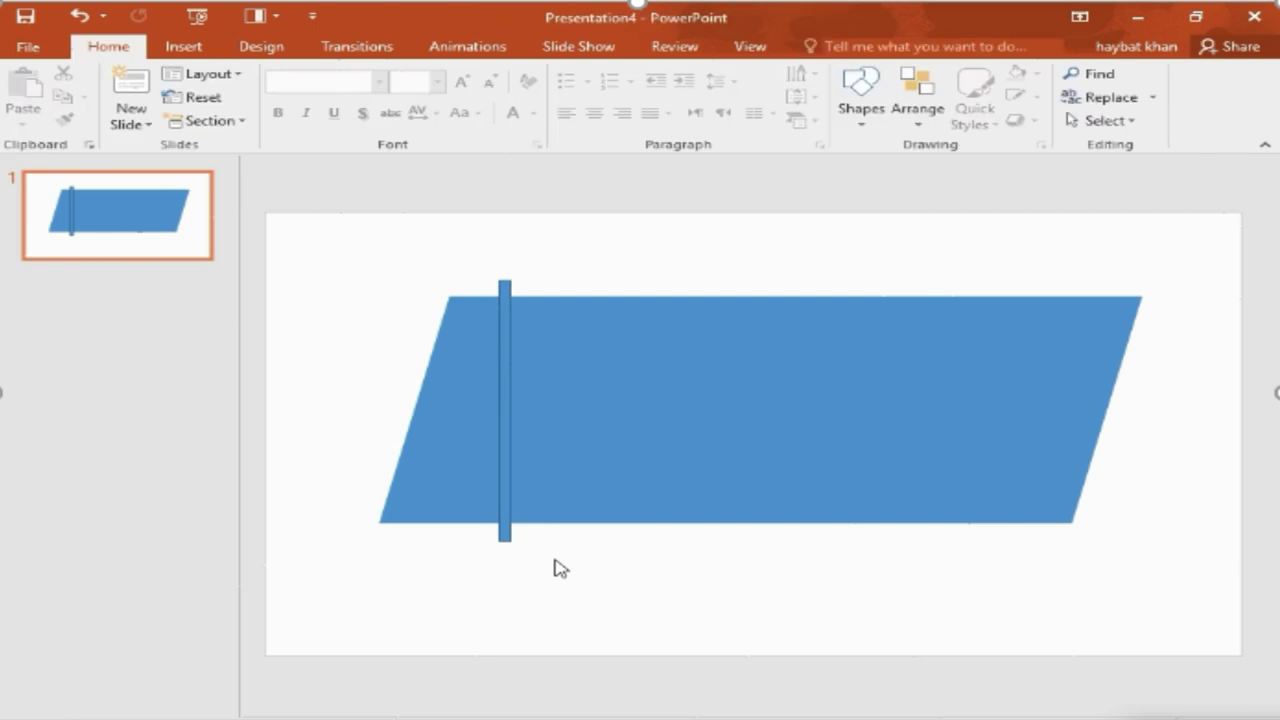
{"action": "left_click", "coordinate": [507, 524]}
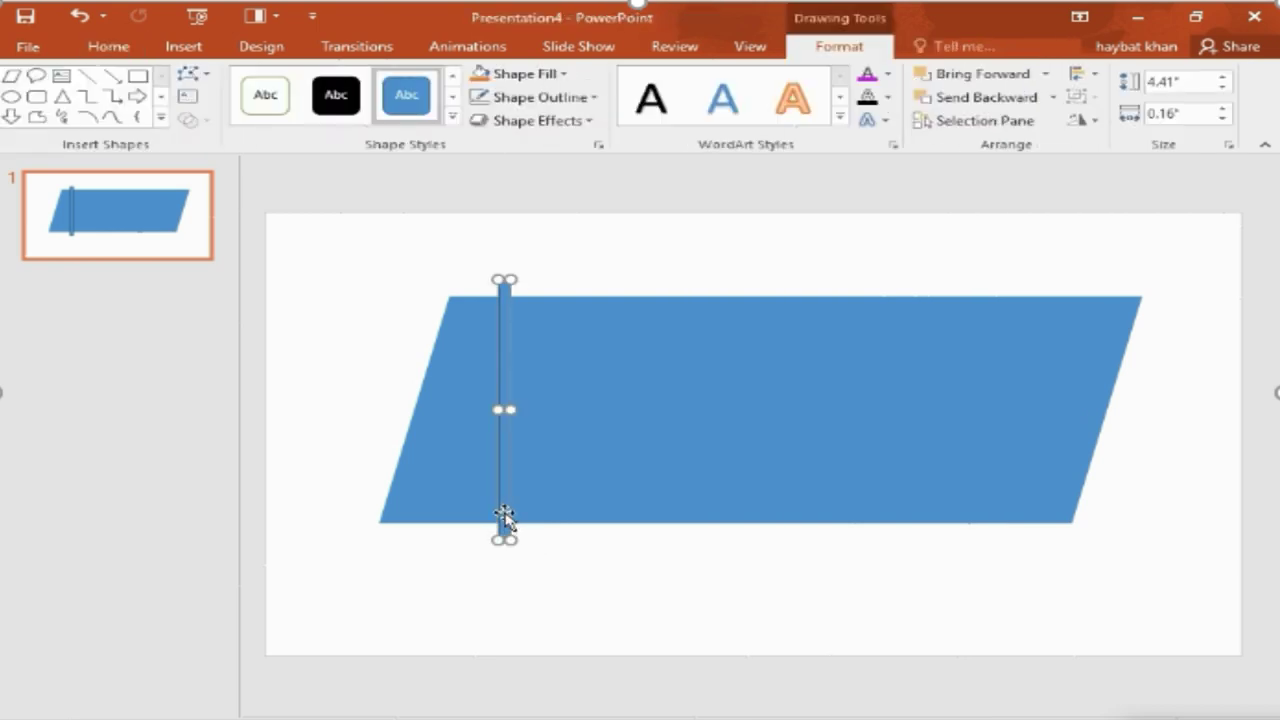
{"action": "left_click_drag", "start_coordinate": [509, 409], "coordinate": [522, 410]}
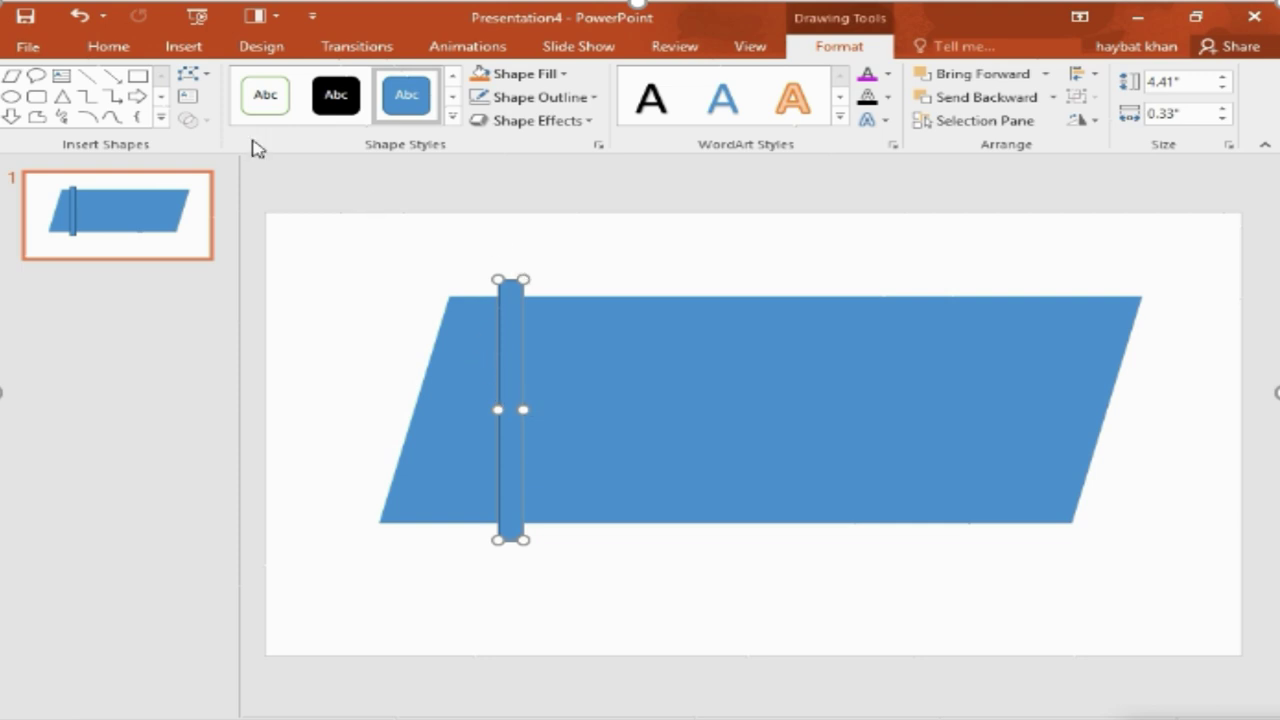
{"action": "left_click", "coordinate": [157, 121]}
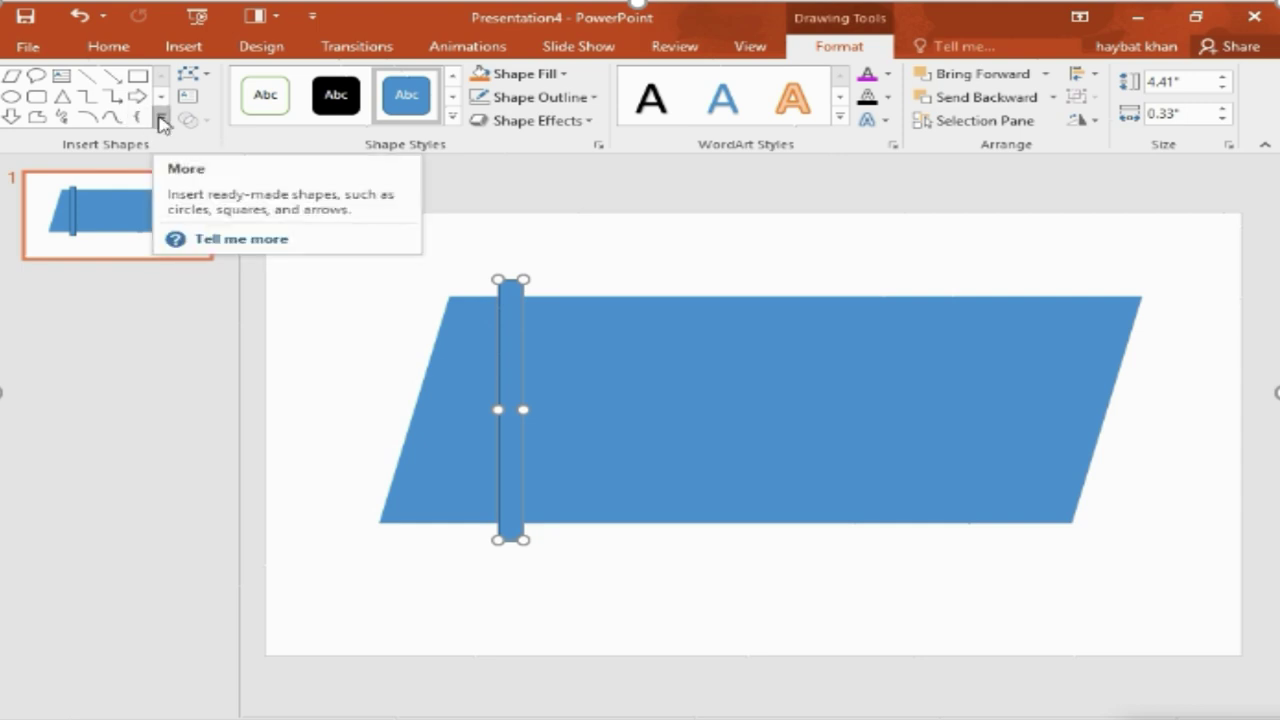
{"action": "left_click", "coordinate": [160, 122]}
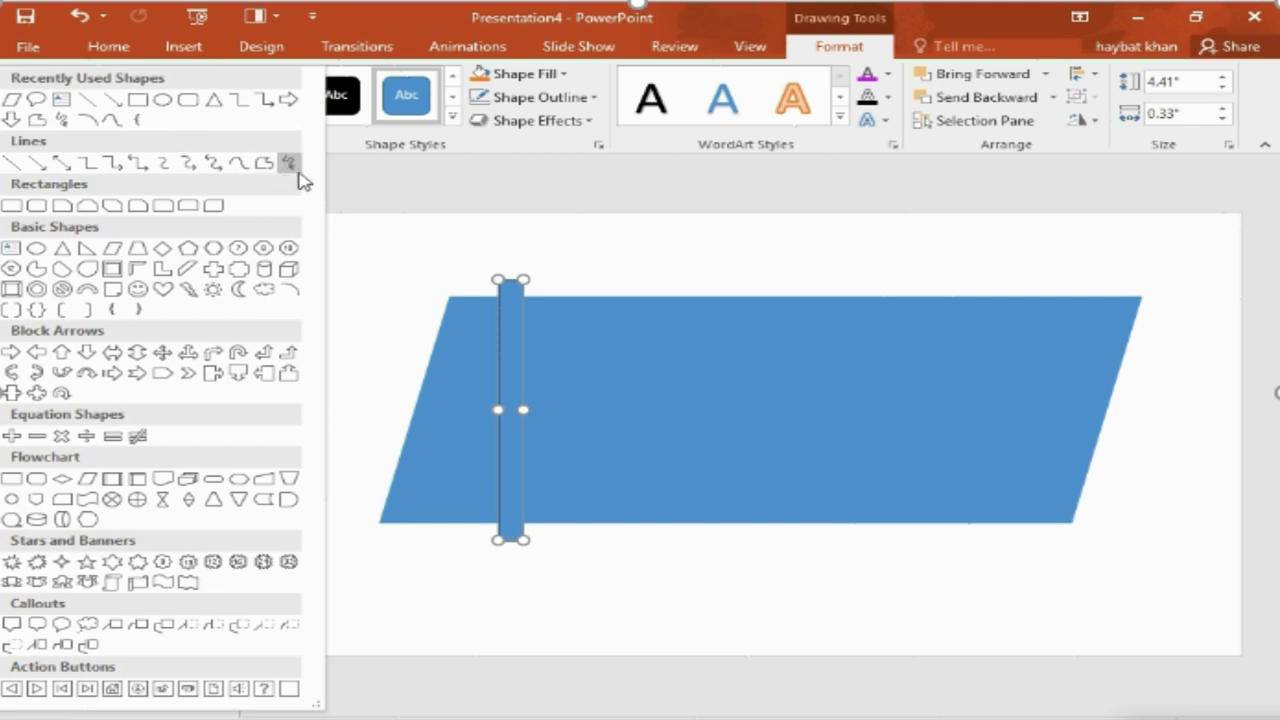
{"action": "key", "text": "ctrl+z"}
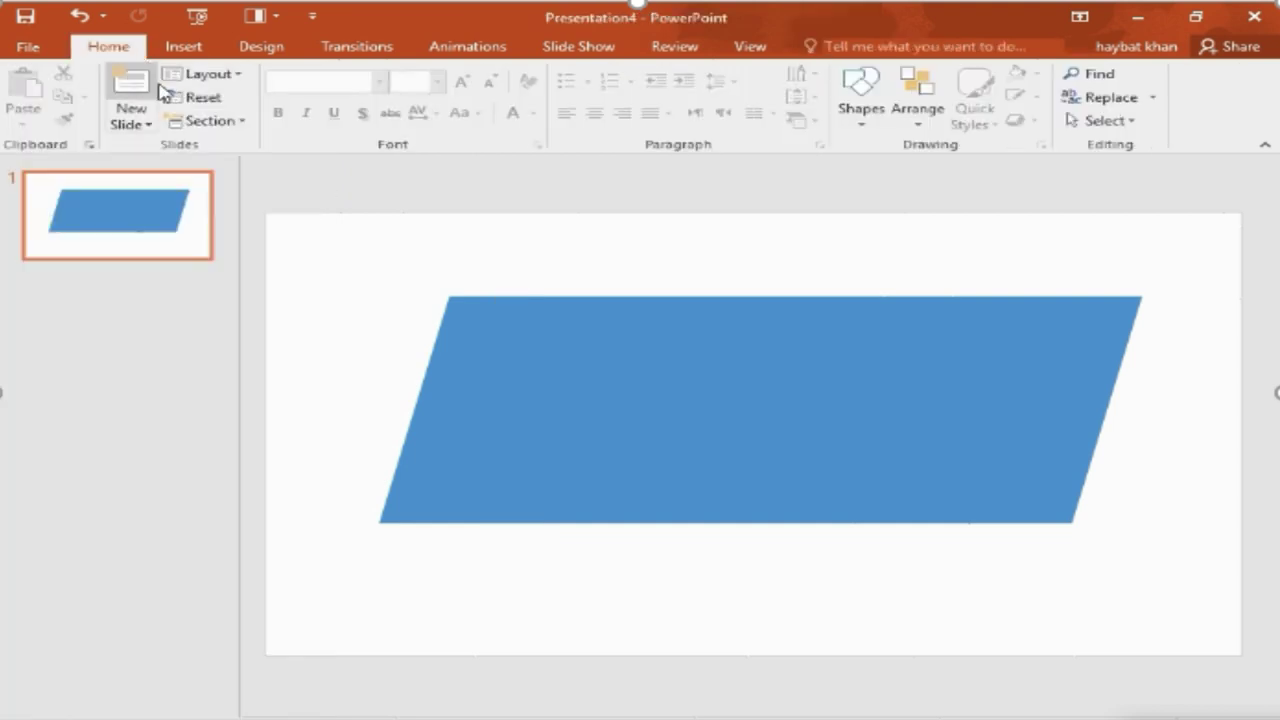
- Draw a thin rectangle the parallelogram's height, 0.43" wide, and place it on the parallelogram
{"action": "left_click", "coordinate": [197, 49]}
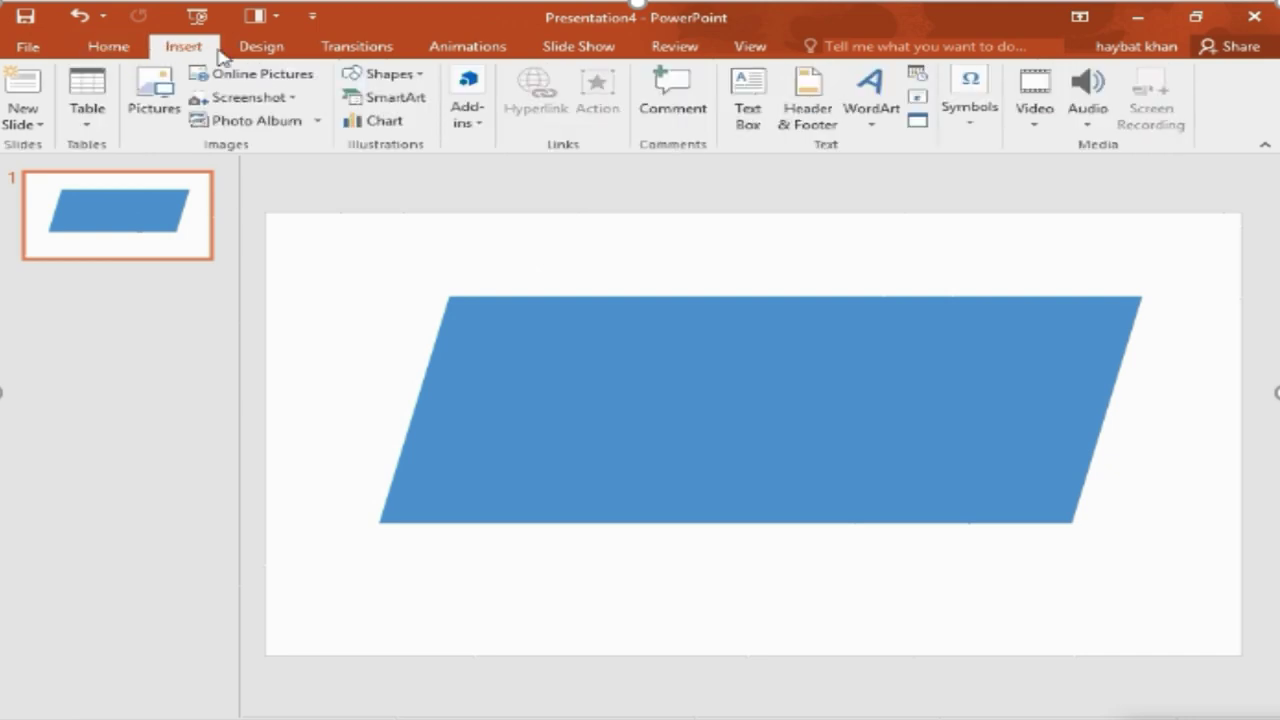
{"action": "left_click", "coordinate": [368, 74]}
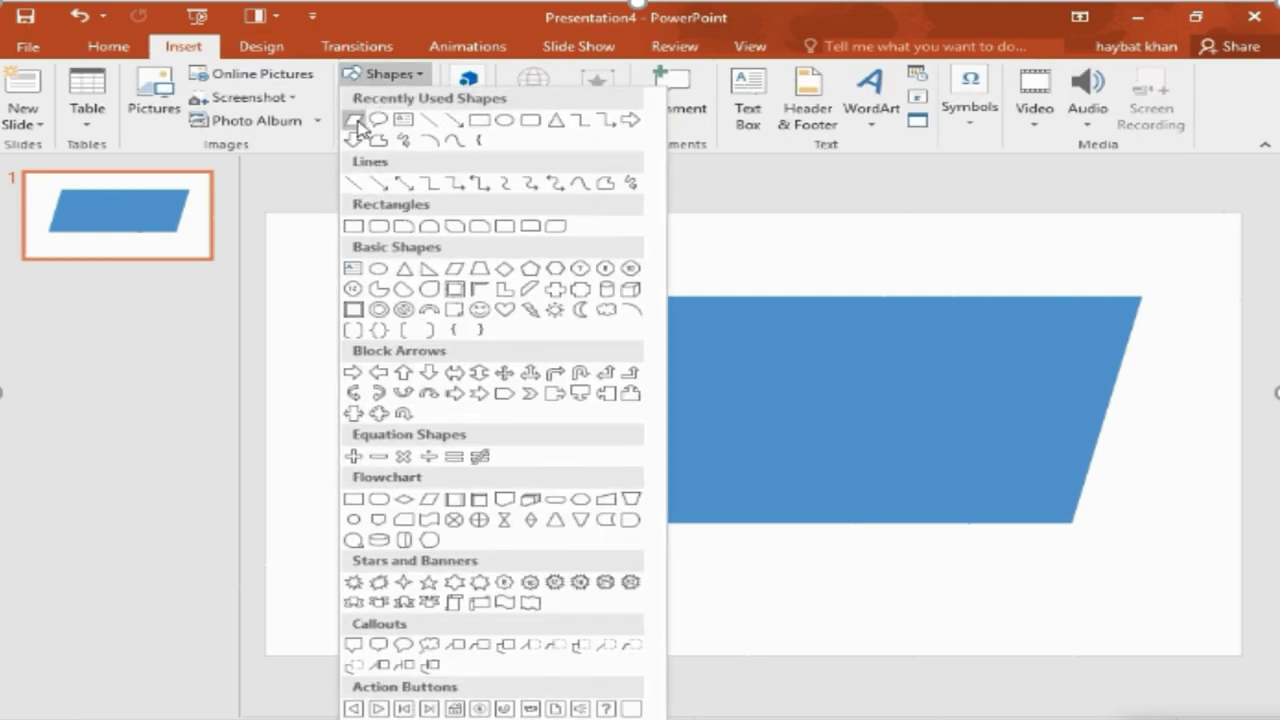
{"action": "left_click", "coordinate": [355, 121]}
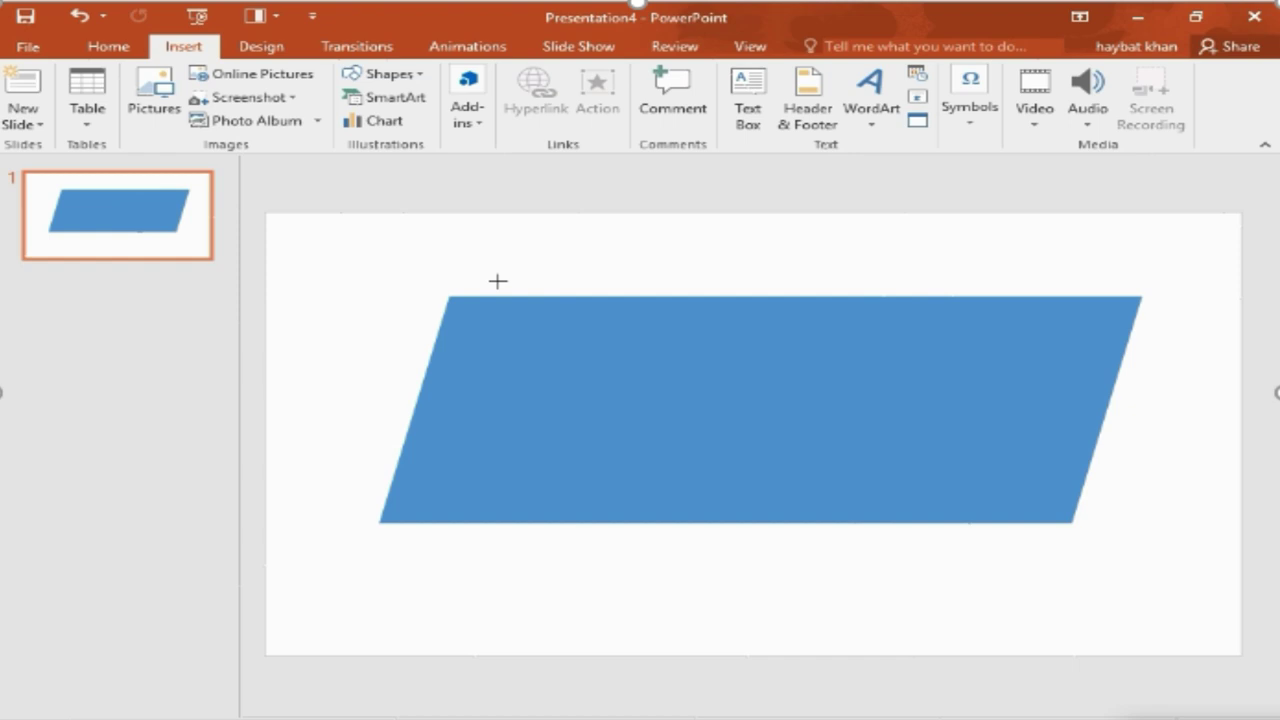
{"action": "left_click_drag", "start_coordinate": [502, 287], "coordinate": [509, 538]}
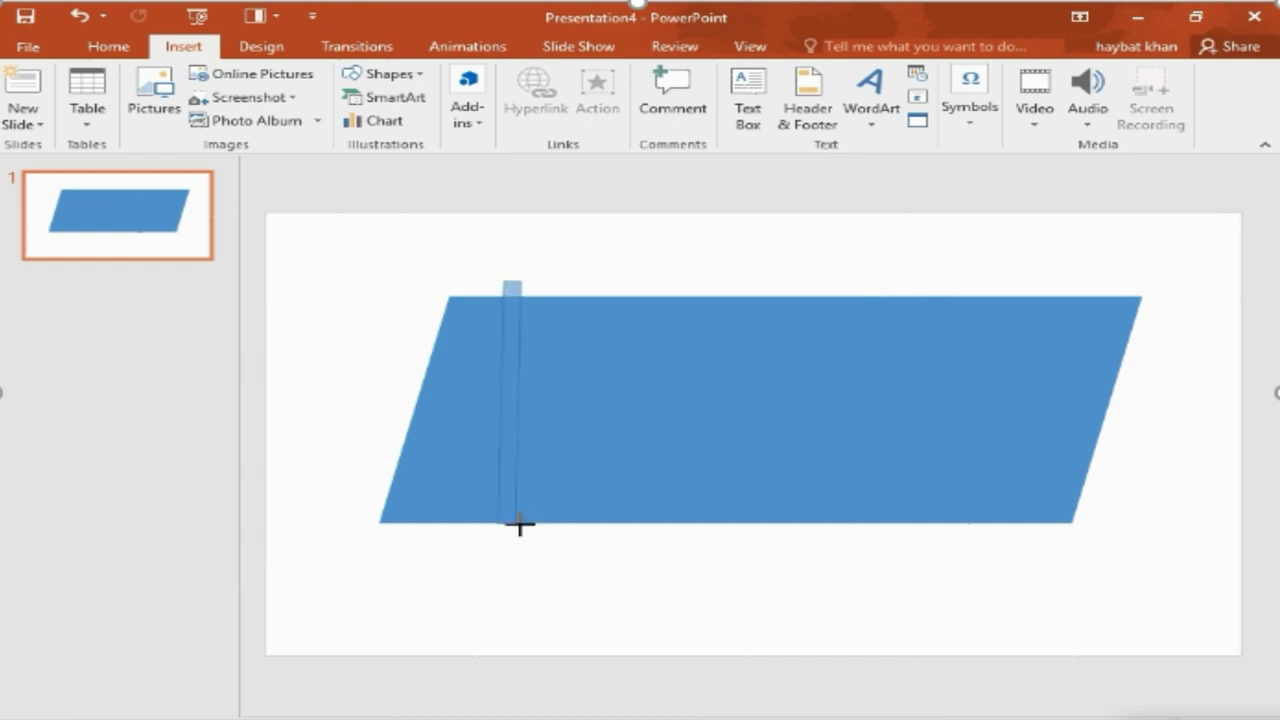
{"action": "left_click_drag", "start_coordinate": [509, 538], "coordinate": [509, 540]}
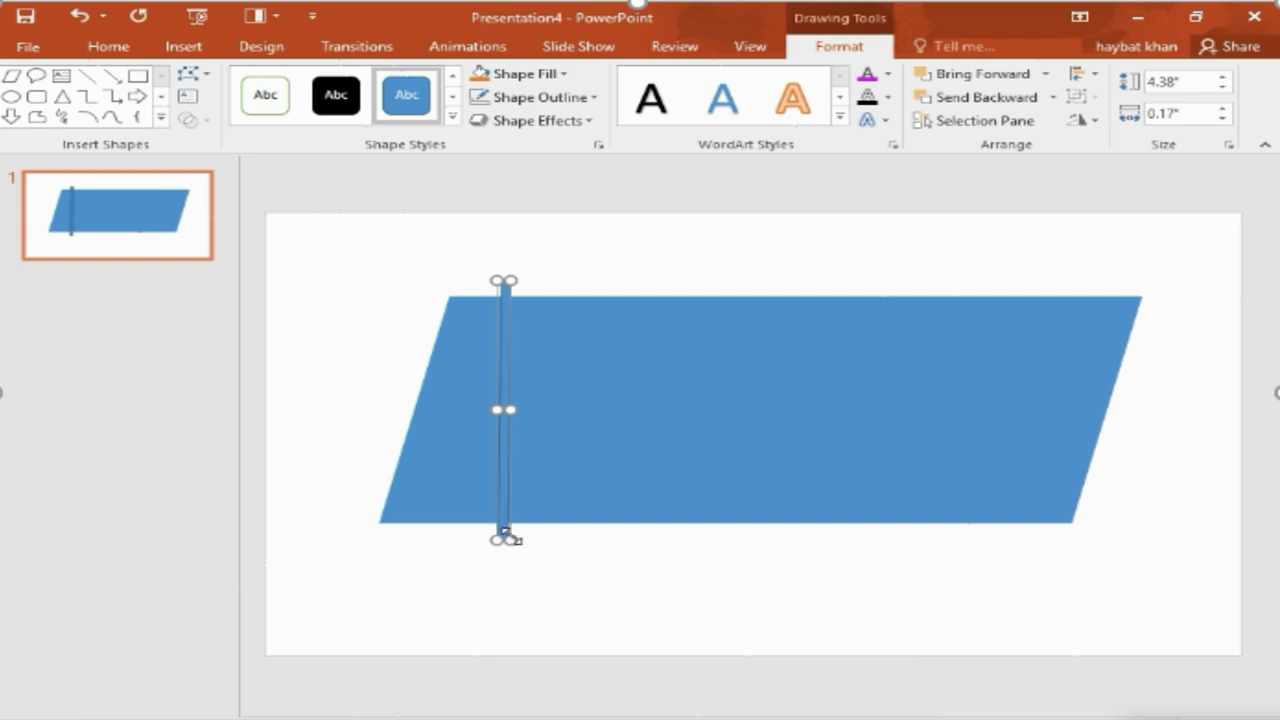
{"action": "mouse_move", "coordinate": [503, 520]}
{"action": "left_mouse_down"}
{"action": "mouse_move", "coordinate": [352, 533]}
{"action": "mouse_move", "coordinate": [406, 563]}
{"action": "left_mouse_up"}
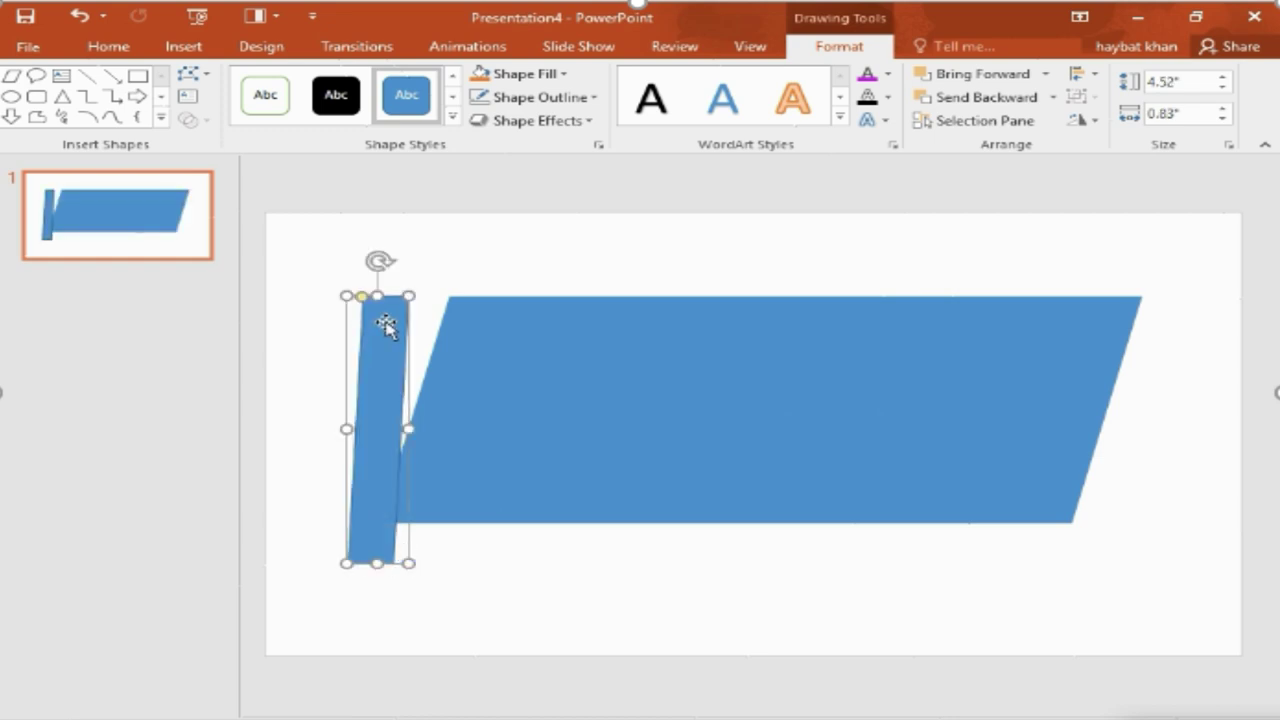
{"action": "left_click_drag", "start_coordinate": [407, 295], "coordinate": [381, 295]}
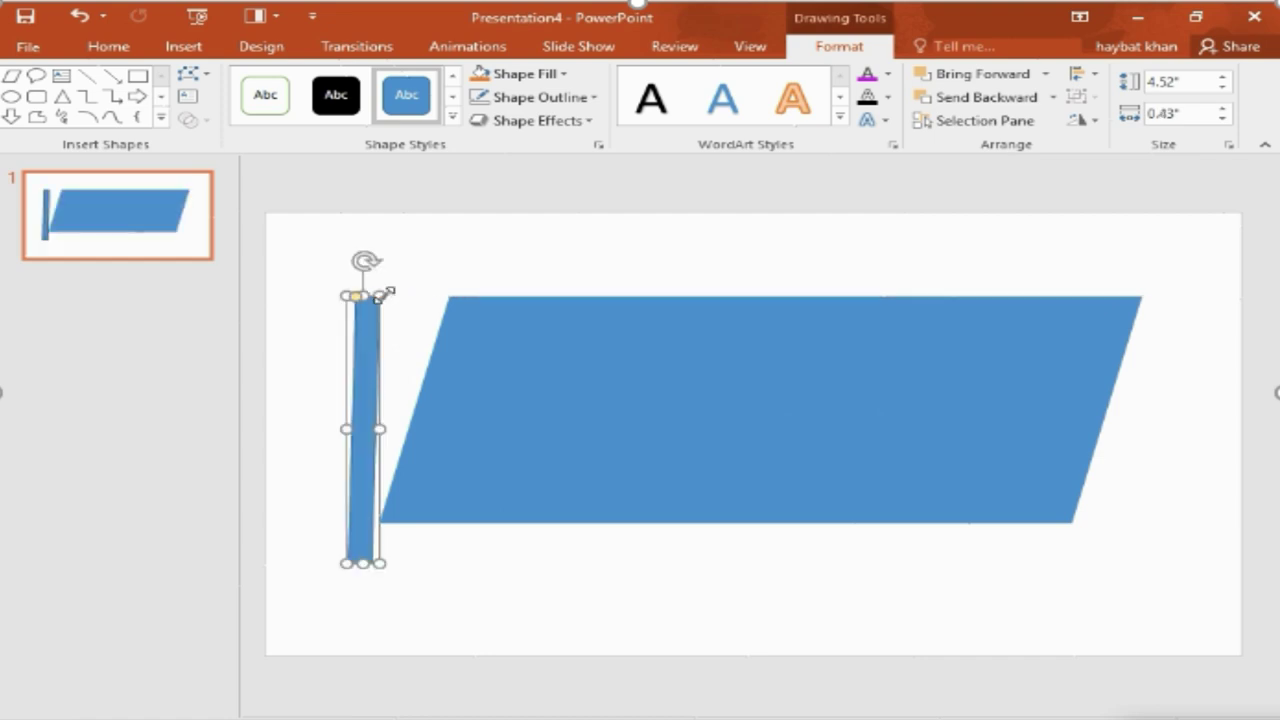
{"action": "mouse_move", "coordinate": [374, 309]}
{"action": "left_mouse_down"}
{"action": "mouse_move", "coordinate": [497, 285]}
{"action": "mouse_move", "coordinate": [505, 302]}
{"action": "left_mouse_up"}
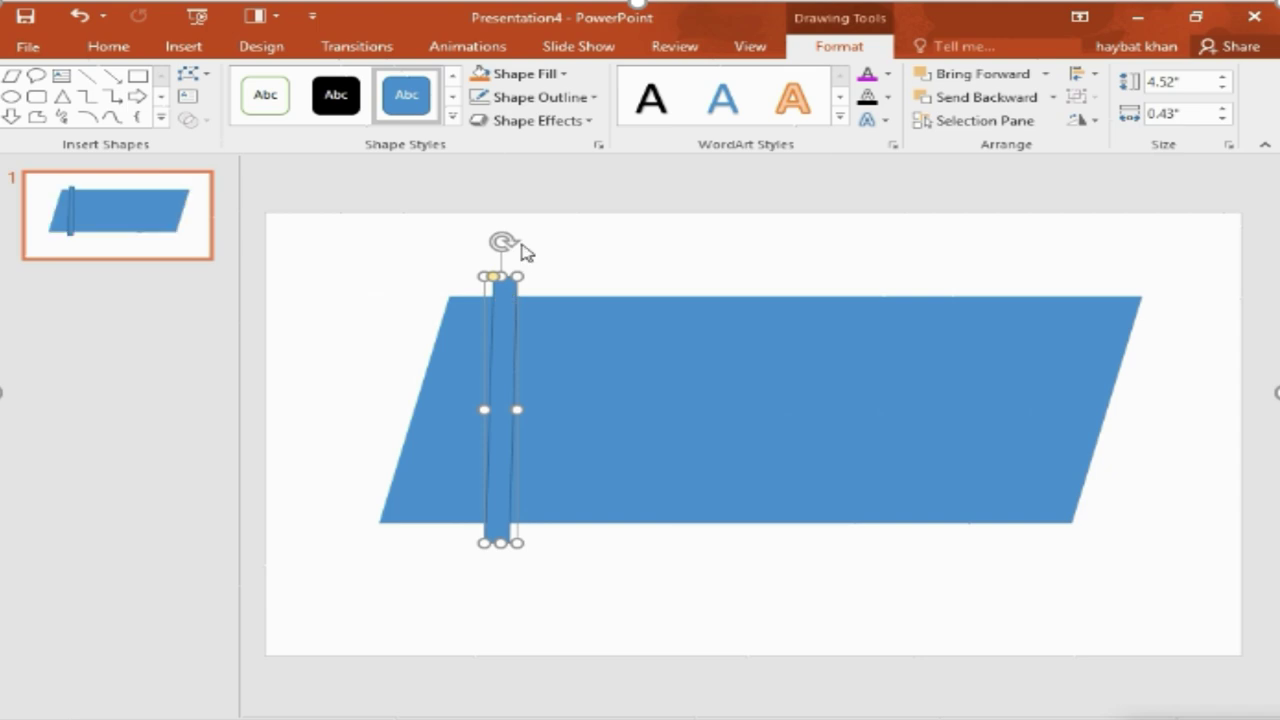
- Tilt the thin bar to the parallelogram's slant and narrow it to 0.21"
{"action": "left_click_drag", "start_coordinate": [505, 238], "coordinate": [545, 243]}
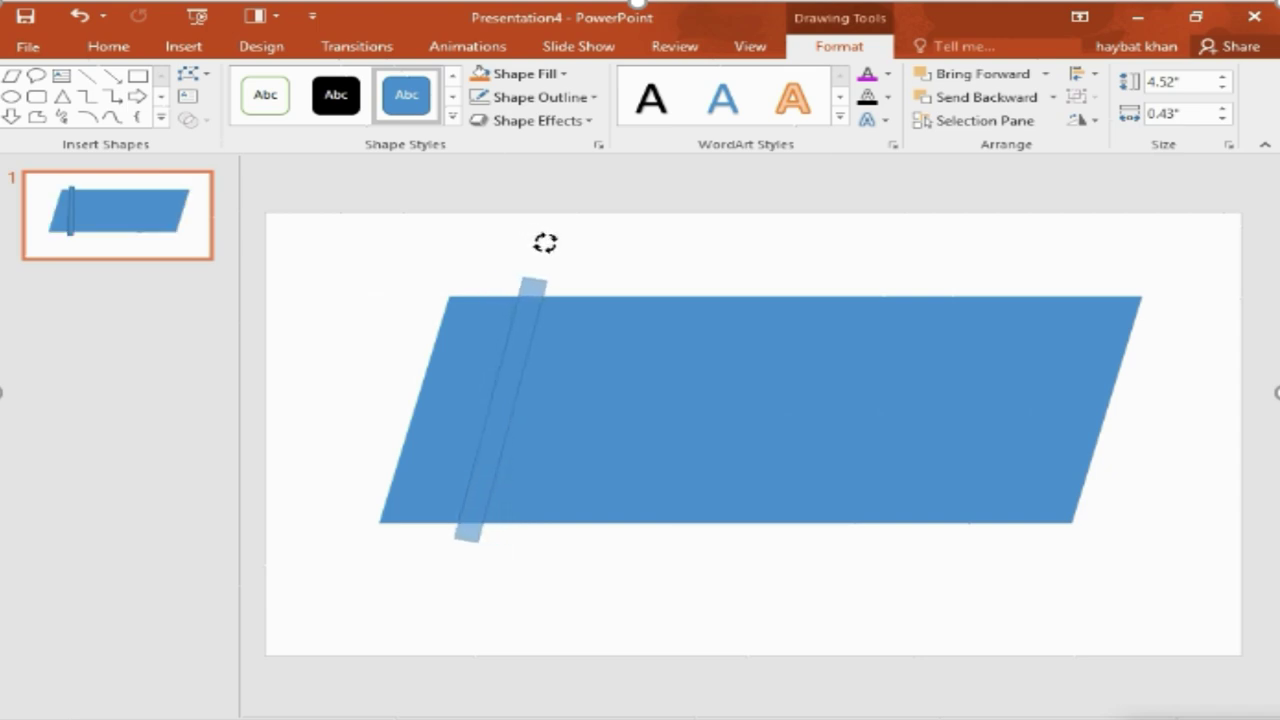
{"action": "left_click_drag", "start_coordinate": [545, 243], "coordinate": [540, 244]}
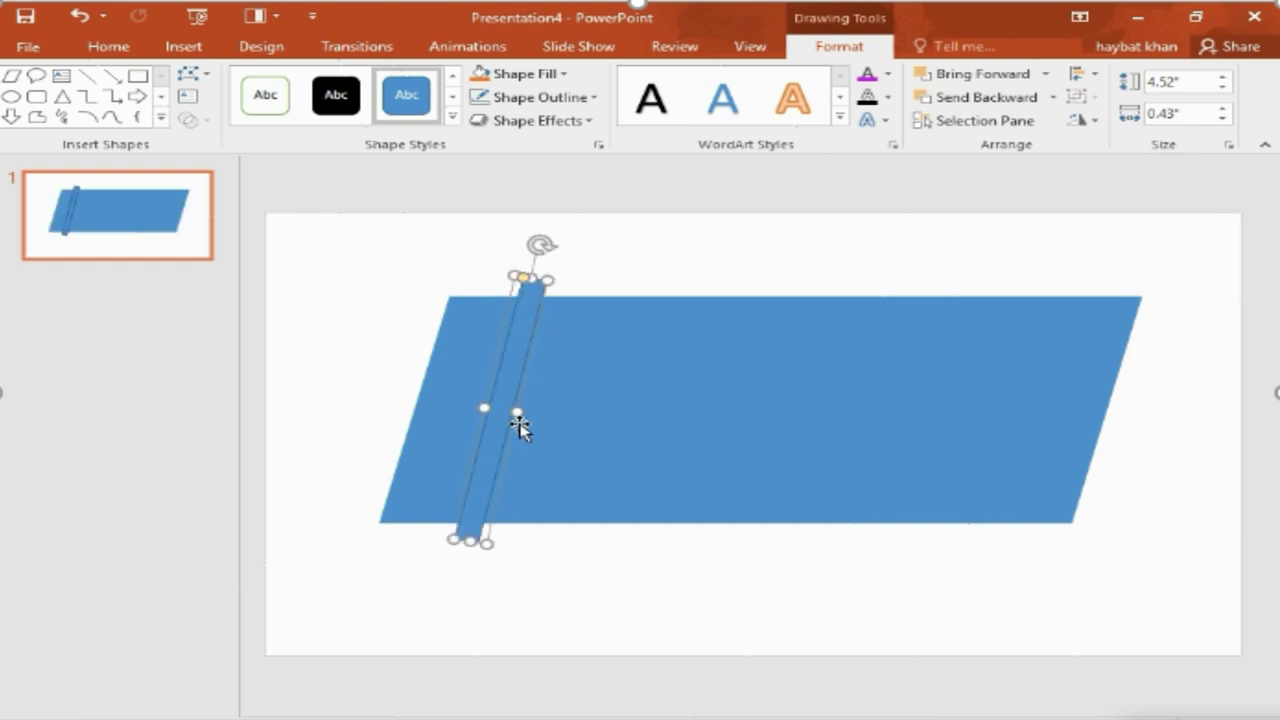
{"action": "mouse_move", "coordinate": [513, 410]}
{"action": "left_mouse_down"}
{"action": "mouse_move", "coordinate": [494, 408]}
{"action": "mouse_move", "coordinate": [517, 395]}
{"action": "mouse_move", "coordinate": [412, 394]}
{"action": "left_mouse_up"}
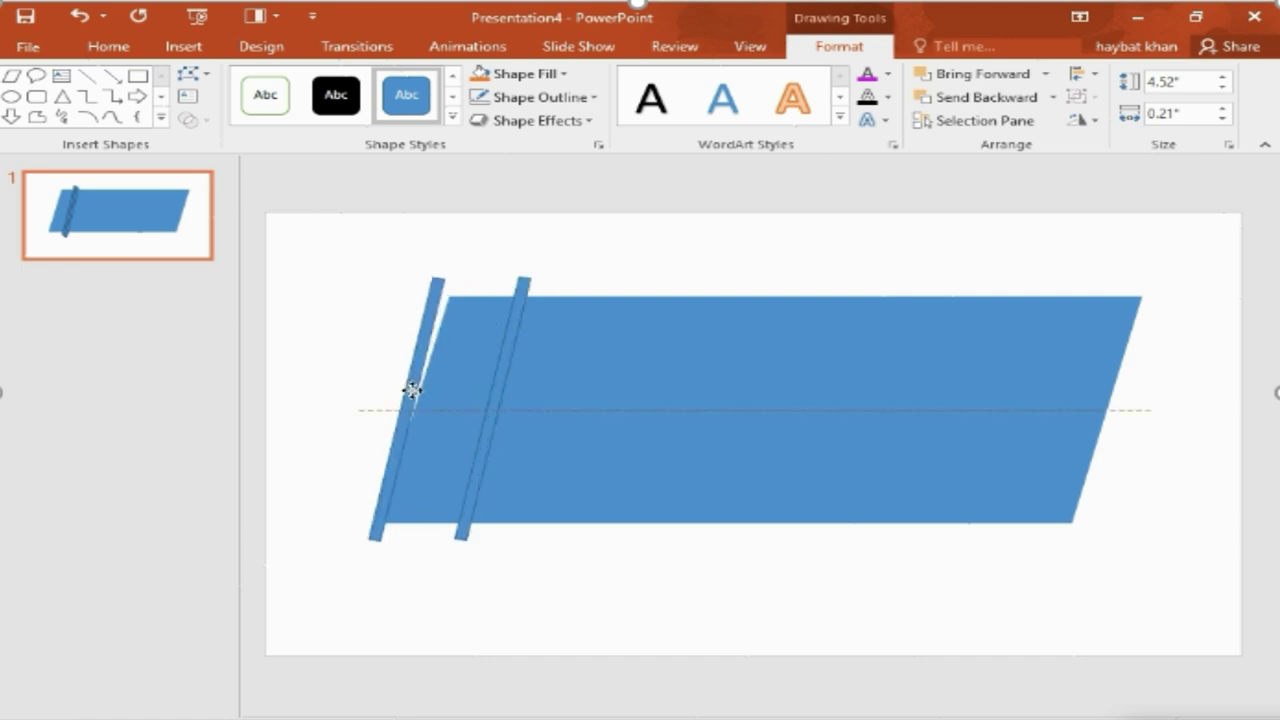
- Copy the bar onto the parallelogram's left edge, match its slant, and delete the original
{"action": "left_click_drag", "start_coordinate": [412, 394], "coordinate": [360, 404]}
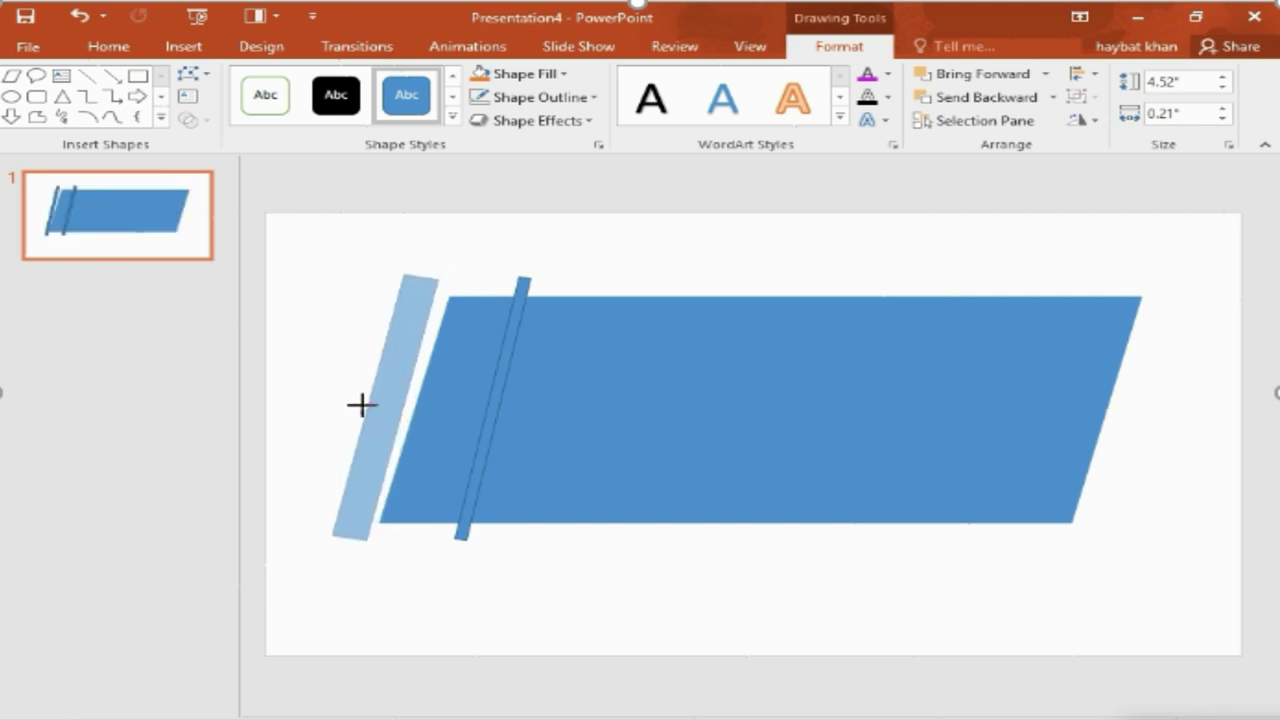
{"action": "left_click_drag", "start_coordinate": [425, 240], "coordinate": [429, 241]}
{"action": "mouse_move", "coordinate": [398, 363]}
{"action": "left_mouse_down"}
{"action": "mouse_move", "coordinate": [388, 390]}
{"action": "mouse_move", "coordinate": [402, 407]}
{"action": "left_mouse_up"}
{"action": "left_click", "coordinate": [494, 420]}
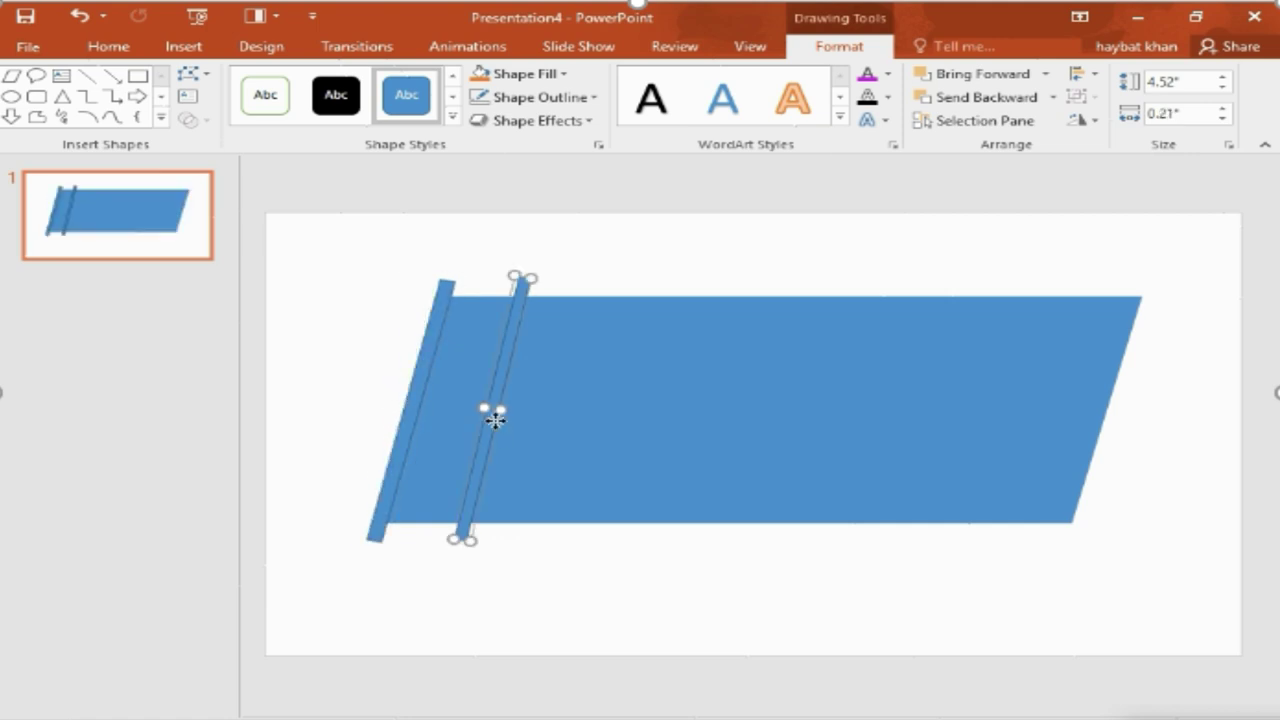
{"action": "key", "text": "Delete"}
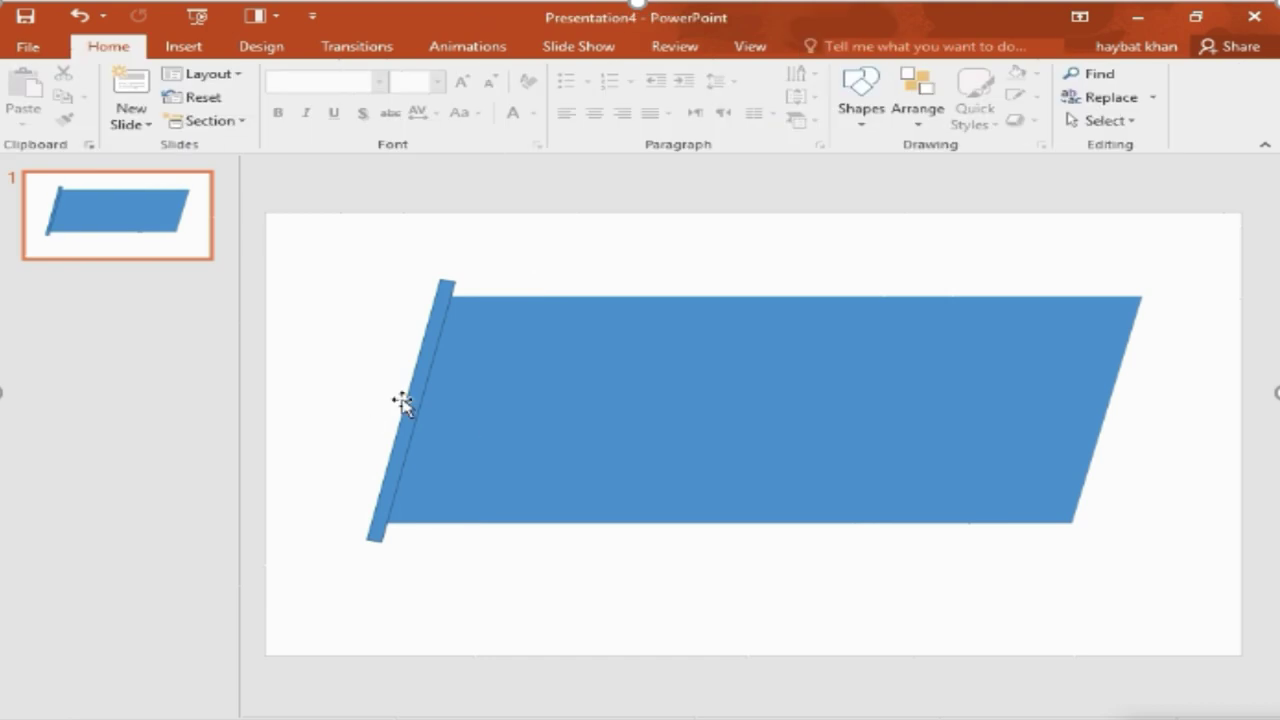
- Repeat copies of the edge bar at even spacing rightward, then select the parallelogram and all bars
{"action": "left_click", "coordinate": [411, 402]}
{"action": "left_click_drag", "start_coordinate": [418, 410], "coordinate": [581, 397]}
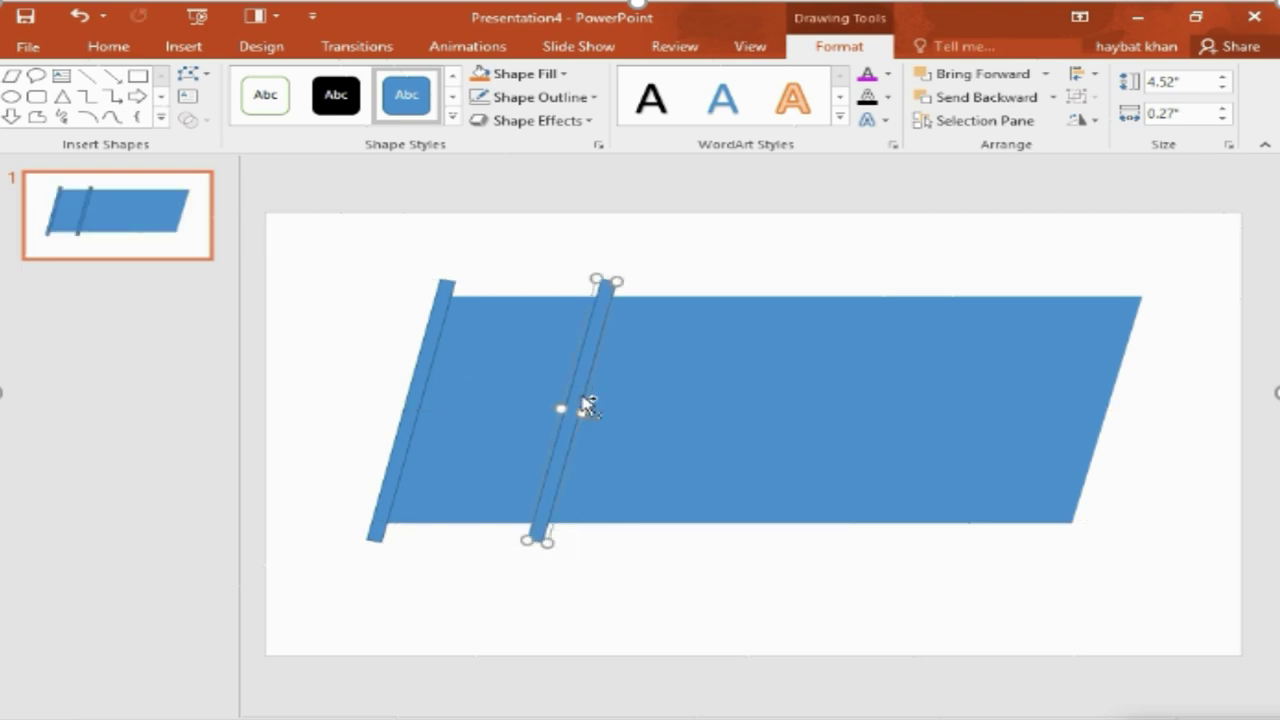
{"action": "key", "text": "ctrl+d"}
{"action": "key", "text": "ctrl+d"}
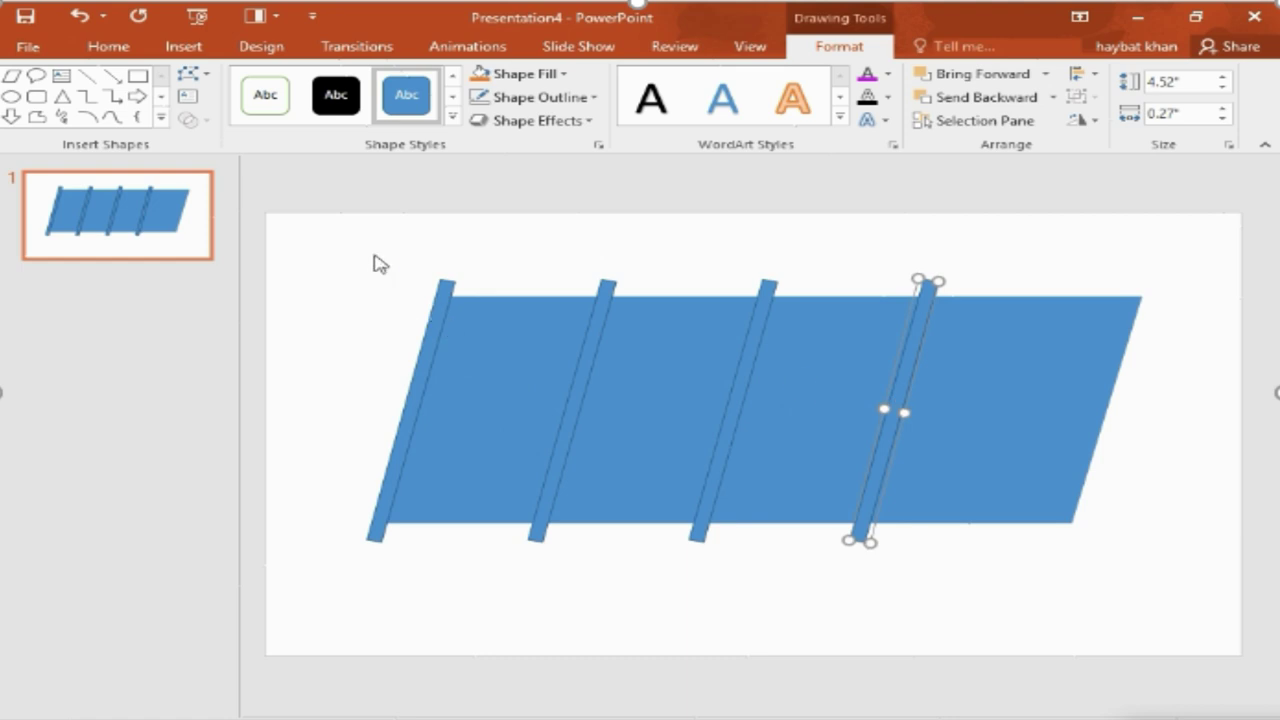
{"action": "left_click_drag", "start_coordinate": [362, 250], "coordinate": [1166, 596]}
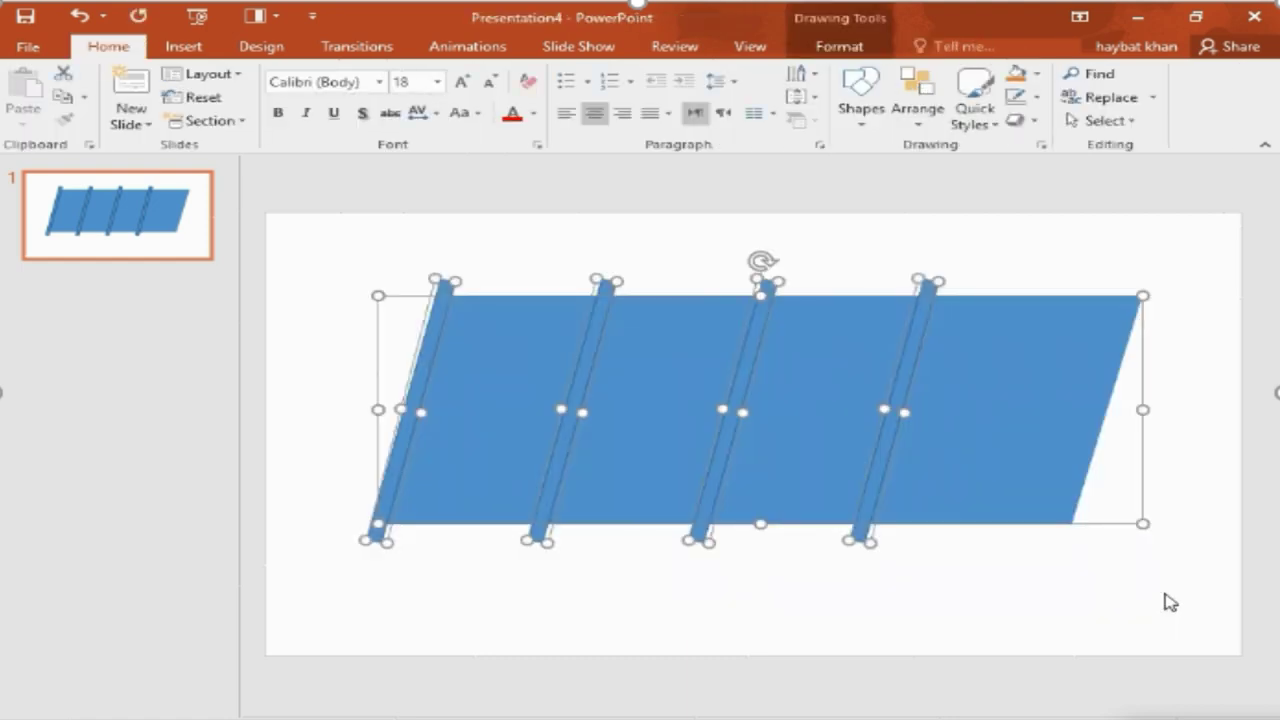
- Try Distribute Horizontally on the selected shapes, then undo it when the bars bunch up
{"action": "left_click", "coordinate": [925, 125]}
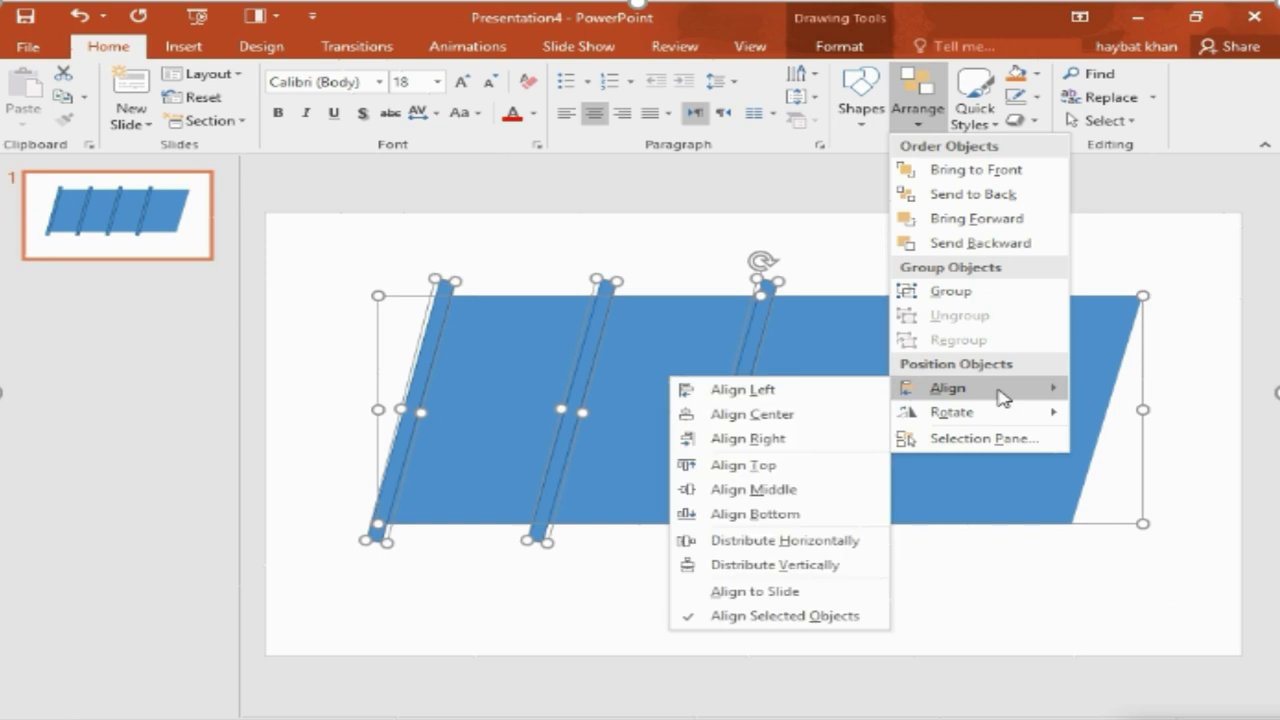
{"action": "left_click", "coordinate": [755, 541]}
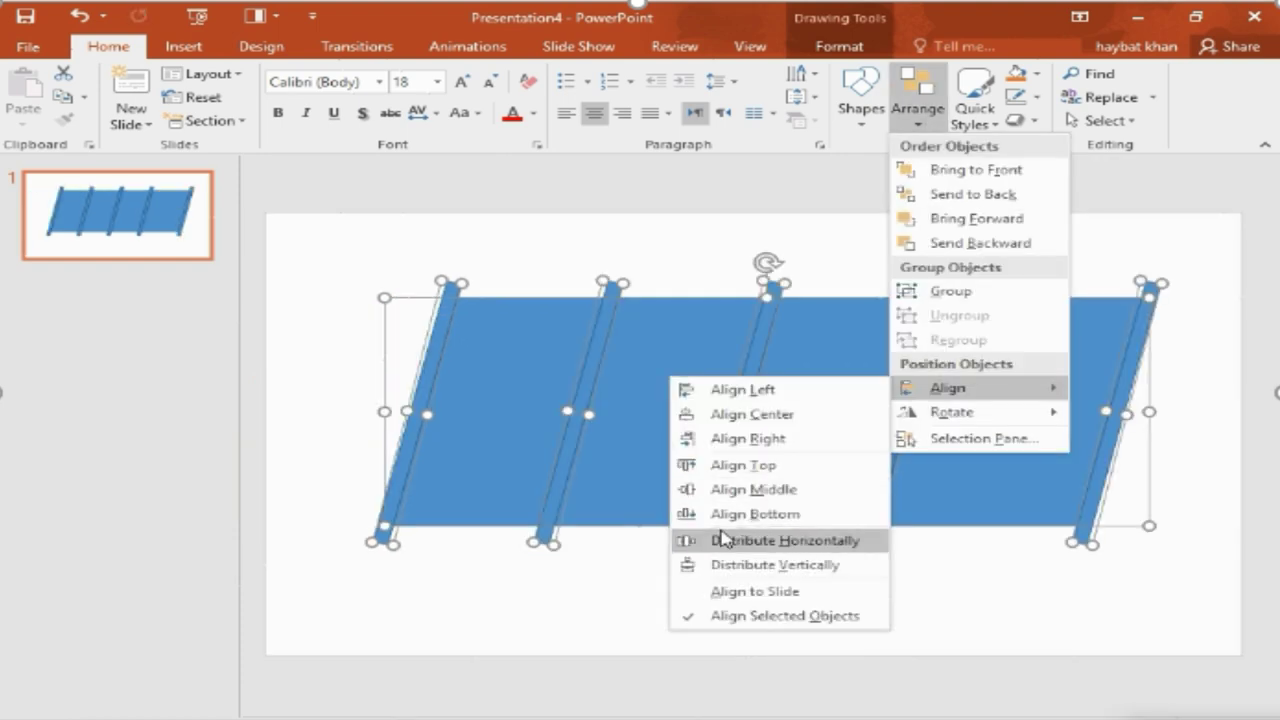
{"action": "left_click", "coordinate": [727, 543]}
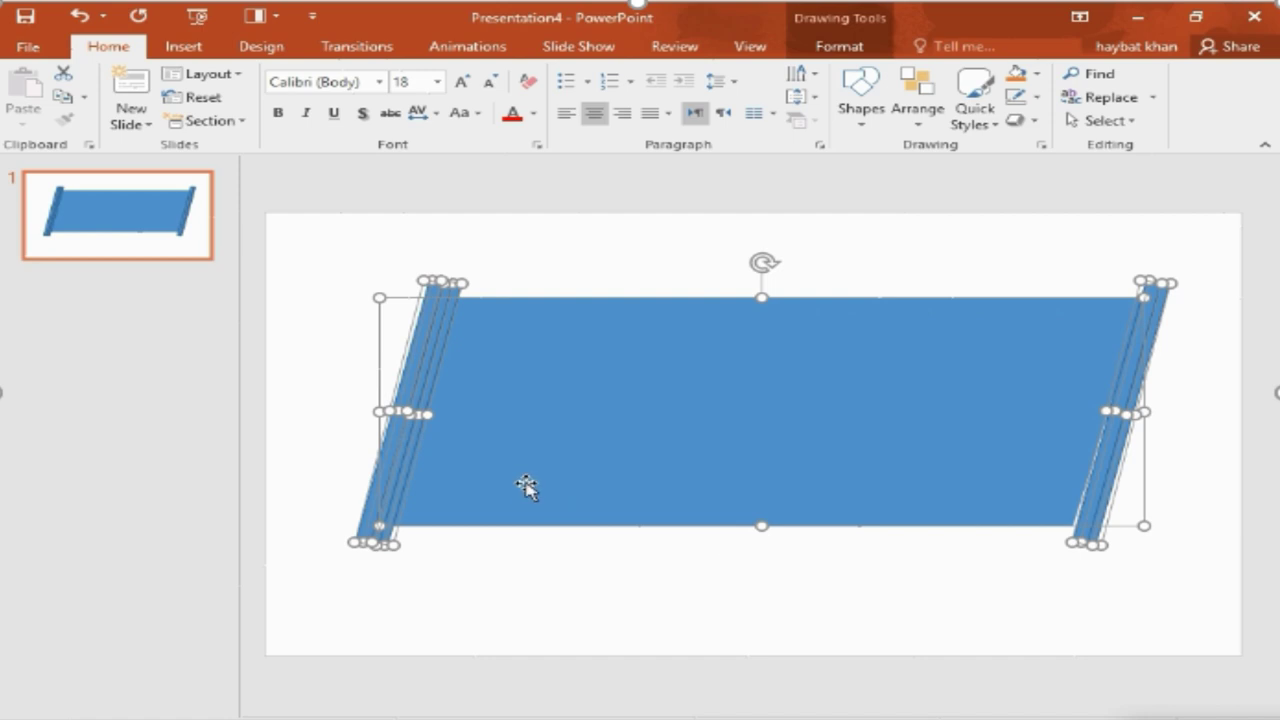
{"action": "key", "text": "ctrl+z"}
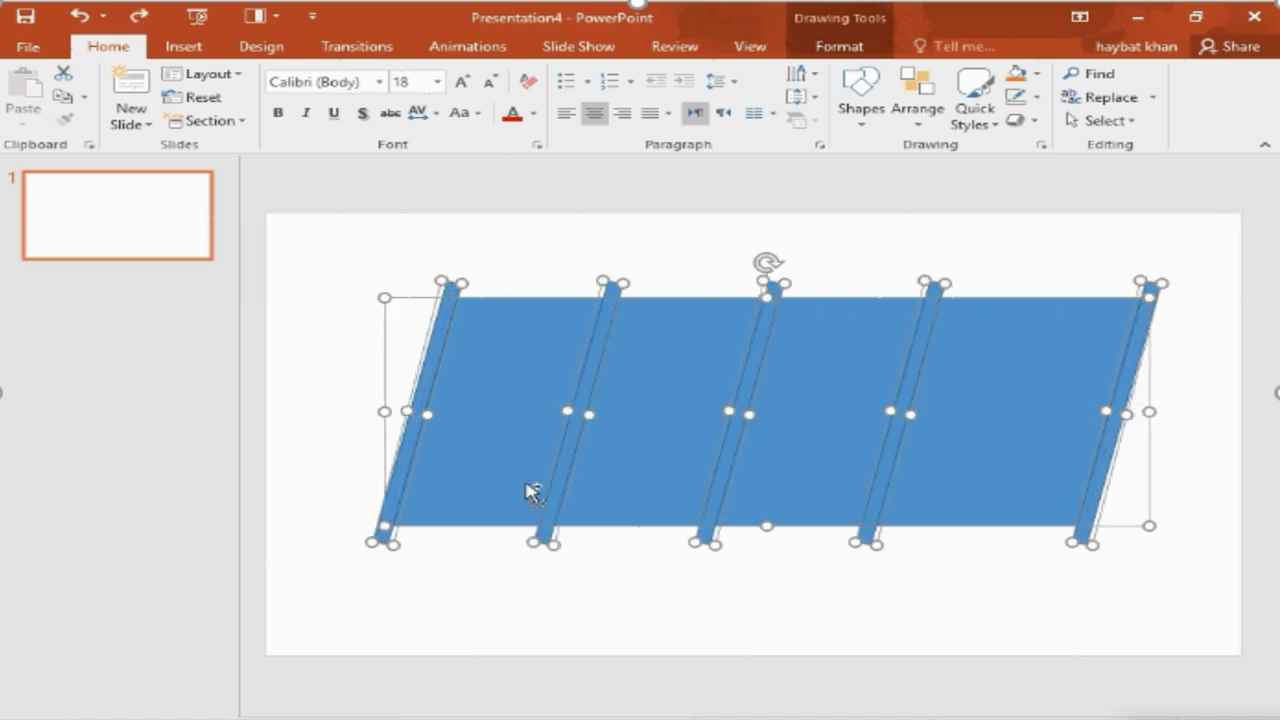
- Nudge the fourth and middle bars by hand into even spacing
{"action": "left_click", "coordinate": [955, 606]}
{"action": "left_click_drag", "start_coordinate": [888, 450], "coordinate": [900, 443]}
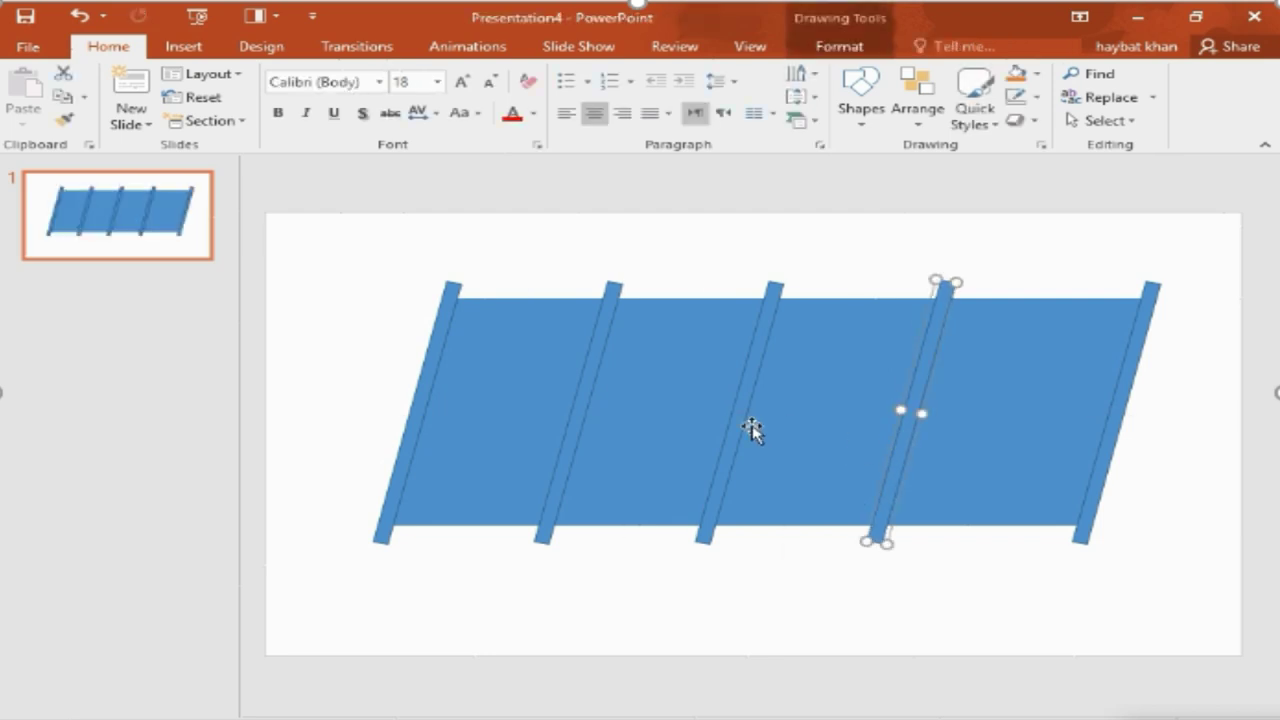
{"action": "left_click_drag", "start_coordinate": [734, 423], "coordinate": [739, 425]}
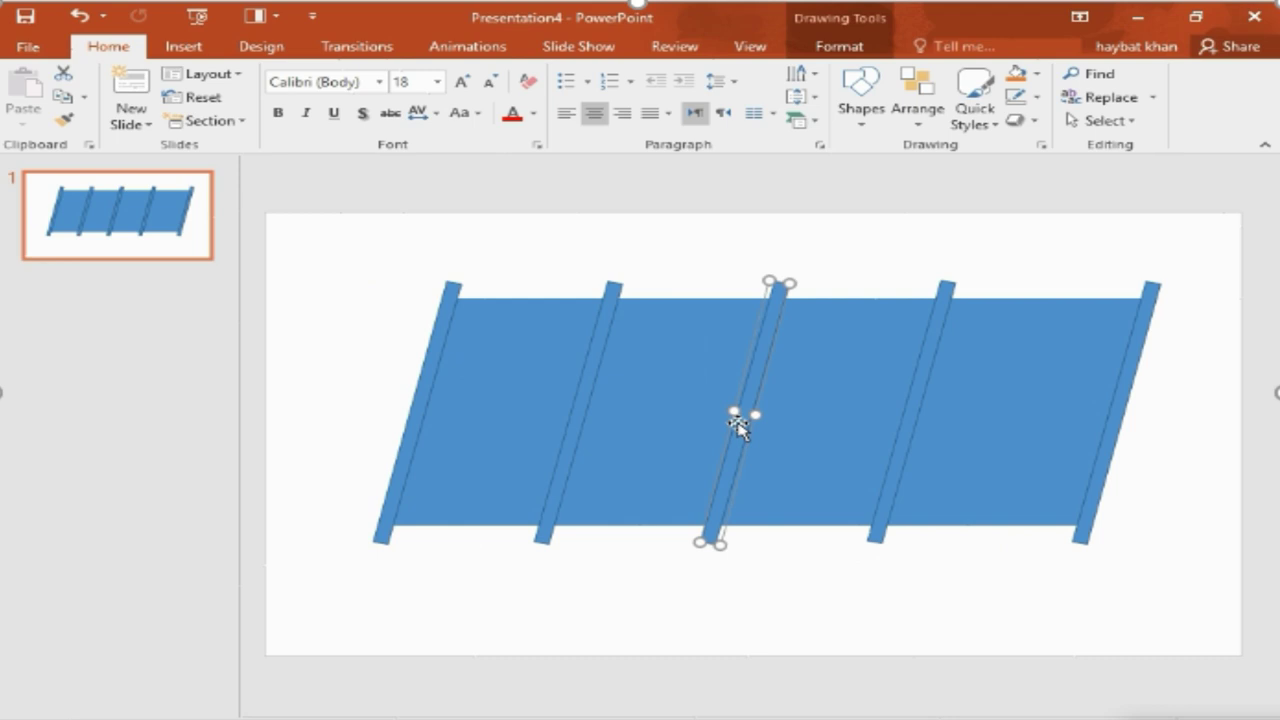
- Delete the bar on the parallelogram's left edge
{"action": "left_click", "coordinate": [537, 278]}
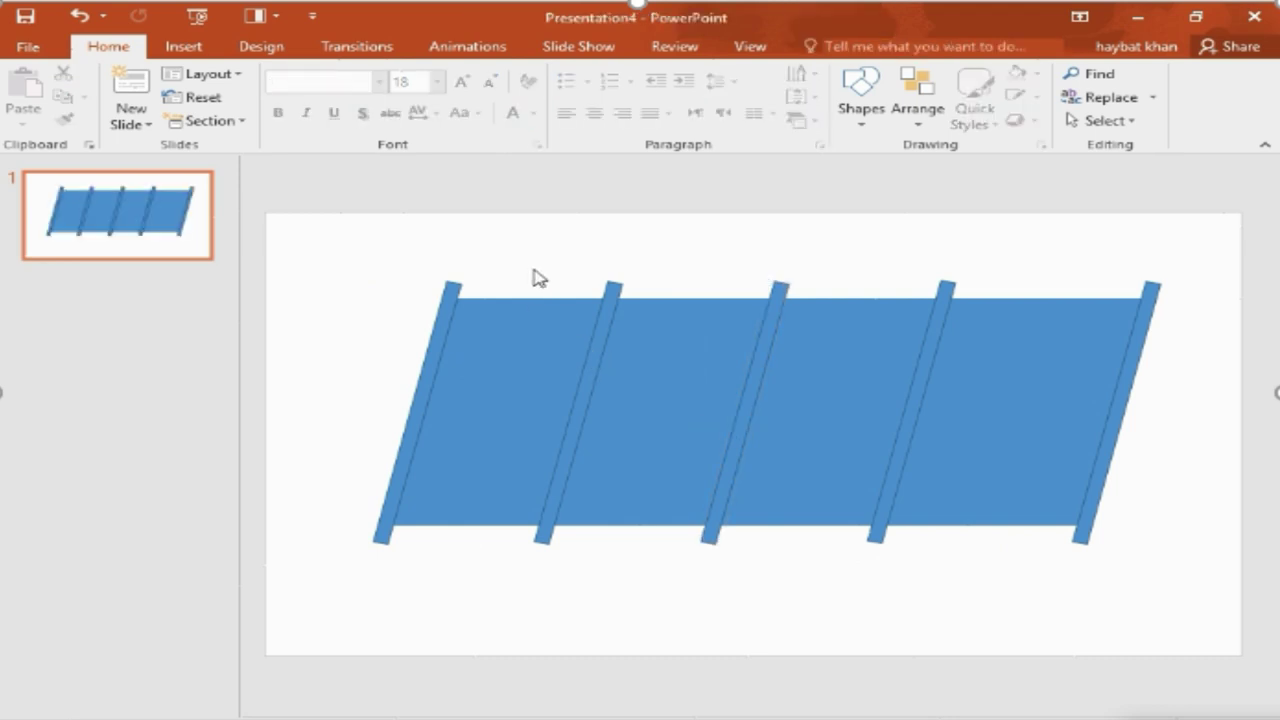
{"action": "left_click", "coordinate": [441, 318]}
{"action": "key", "text": "Delete"}
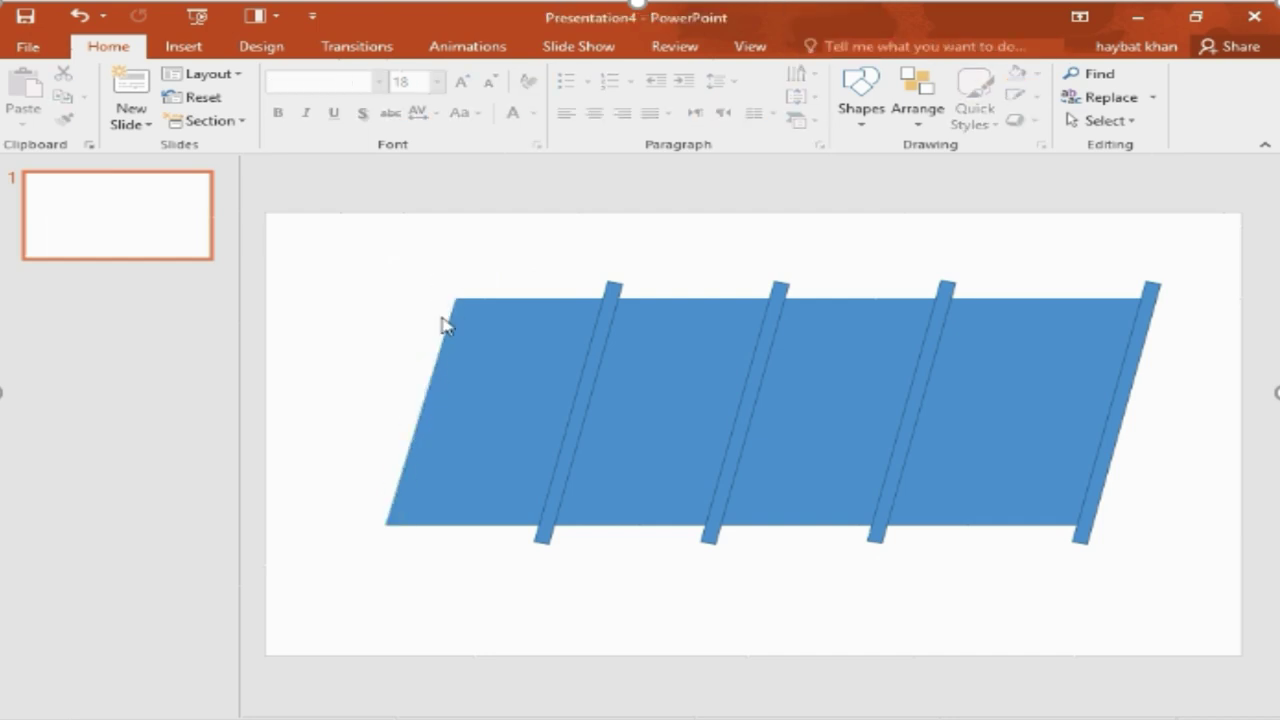
- Select the four remaining bars and bring up the shape Format options
{"action": "left_click", "coordinate": [597, 349]}
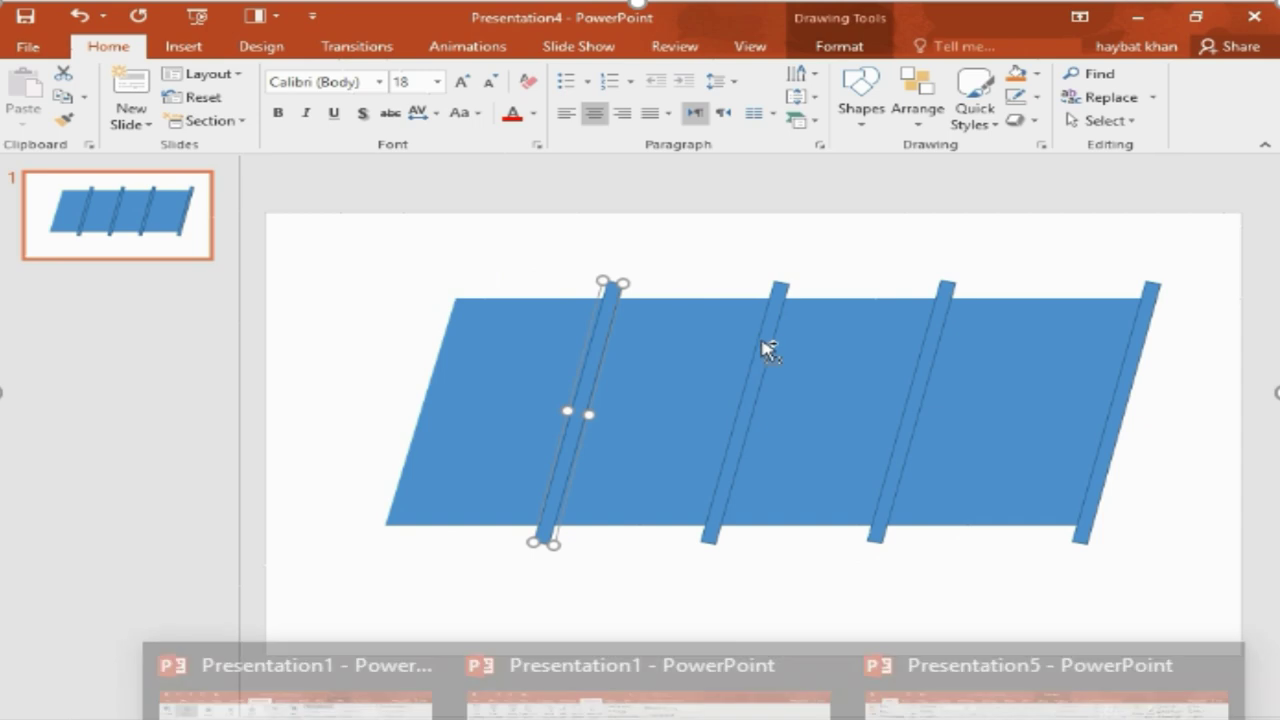
{"action": "left_click", "coordinate": [768, 347], "text": "shift"}
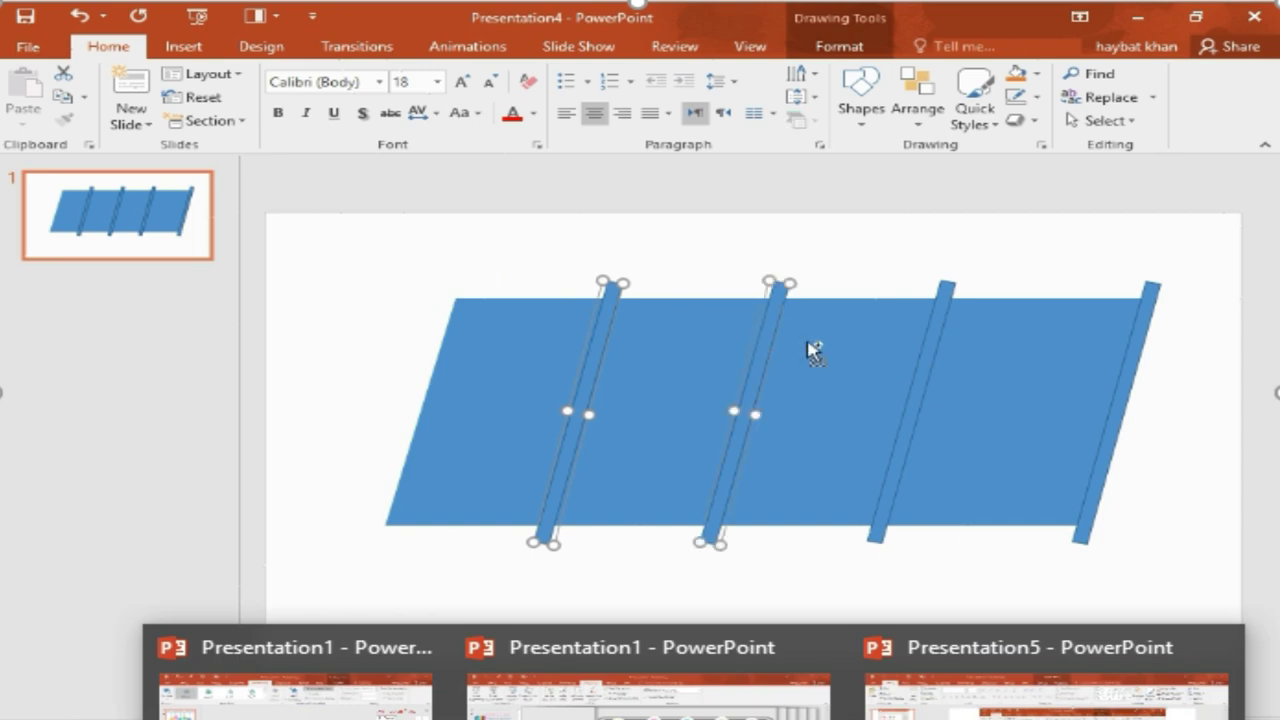
{"action": "left_click", "coordinate": [932, 365], "text": "shift"}
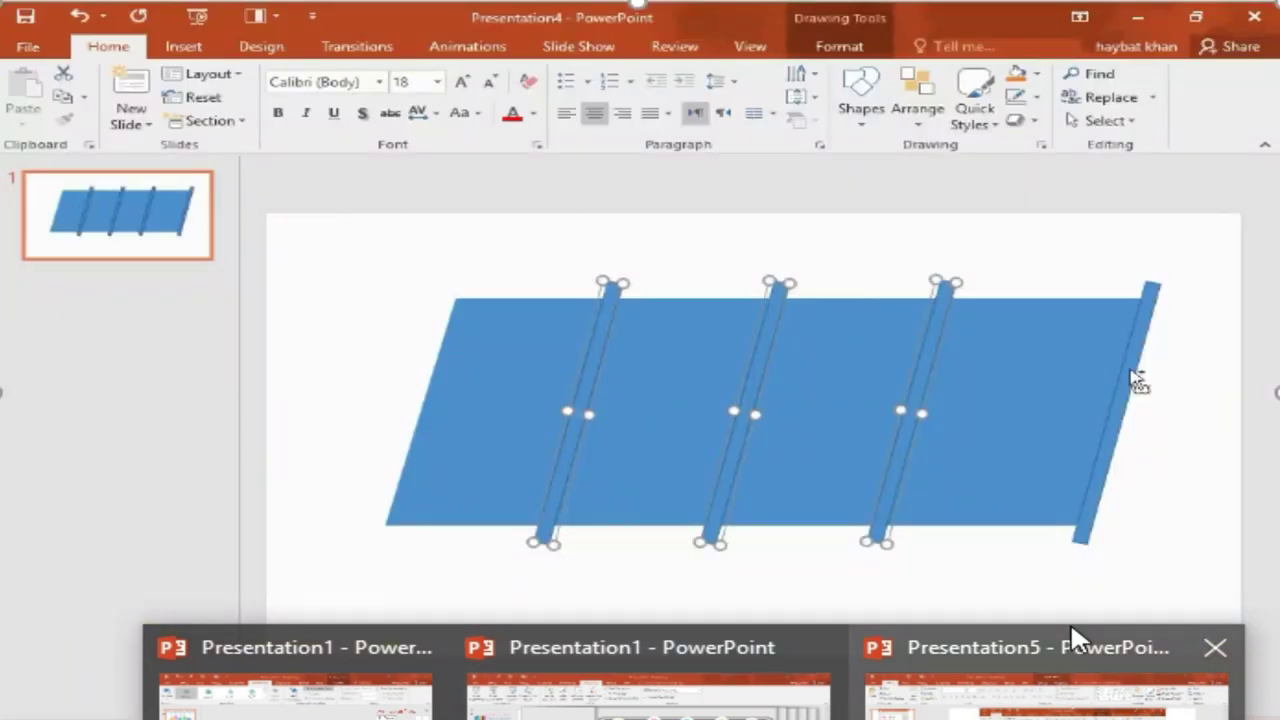
{"action": "left_click", "coordinate": [1137, 380], "text": "shift"}
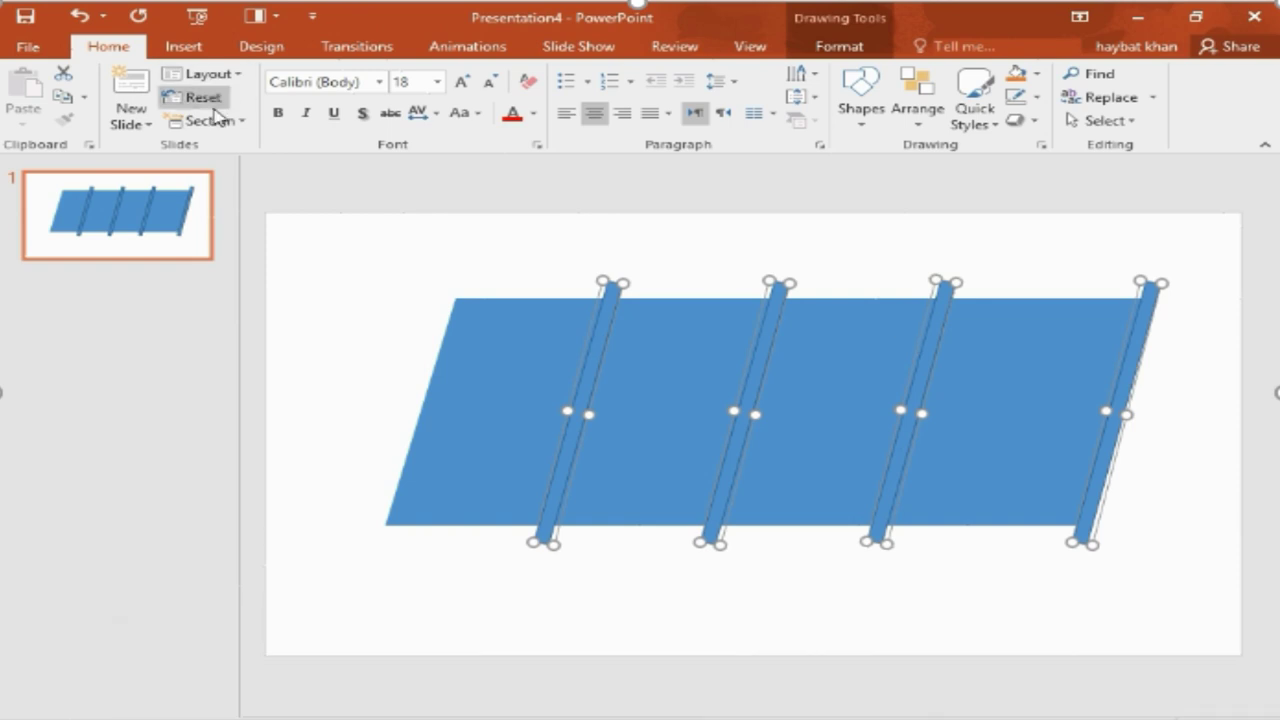
{"action": "left_click", "coordinate": [815, 50]}
- Try Fragment on the shapes, delete the bar pieces, then undo the deletion
{"action": "left_click", "coordinate": [206, 126]}
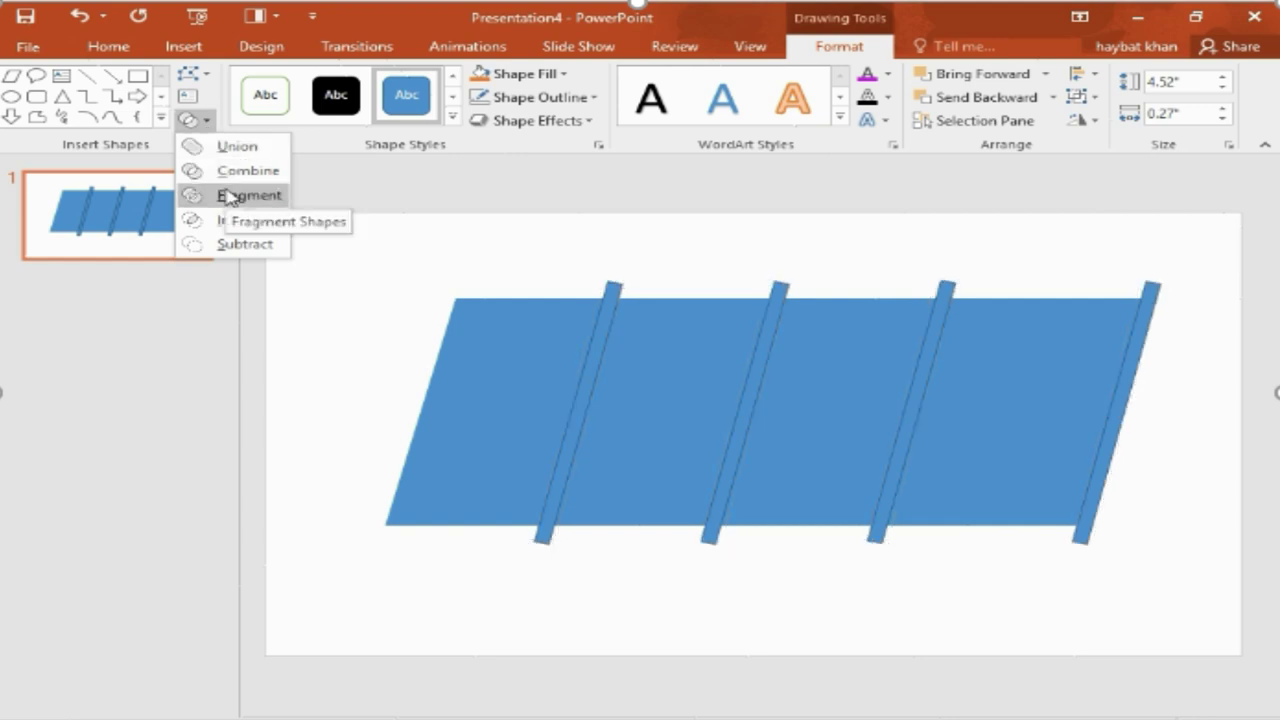
{"action": "left_click", "coordinate": [228, 196]}
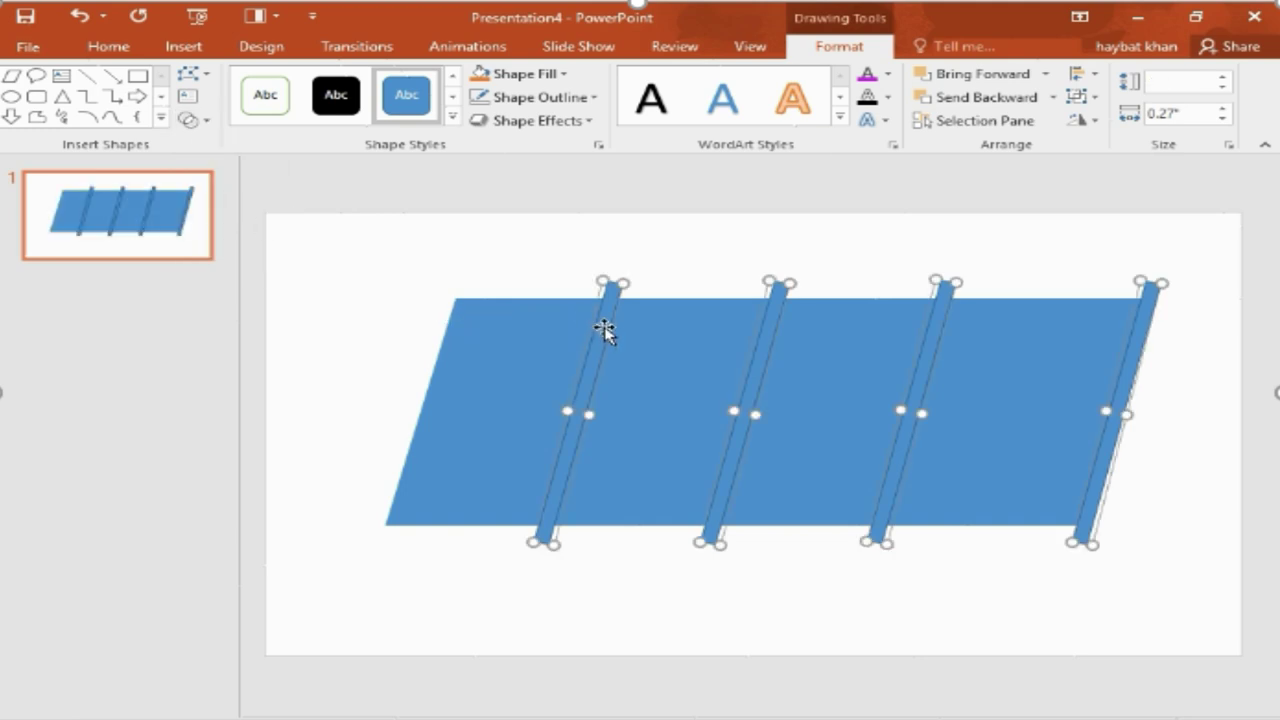
{"action": "key", "text": "Delete"}
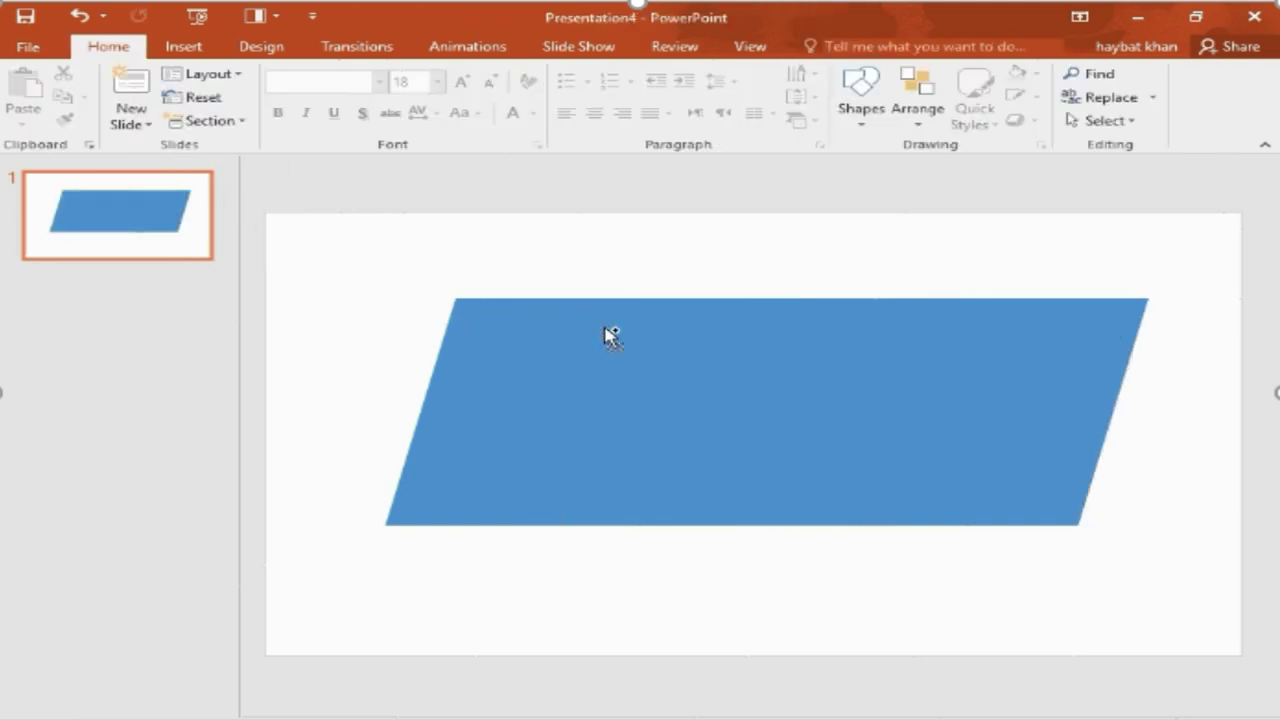
{"action": "key", "text": "ctrl+z"}
- Select the parallelogram and four bars and merge them into one shape with slanted gaps
{"action": "left_click", "coordinate": [491, 385]}
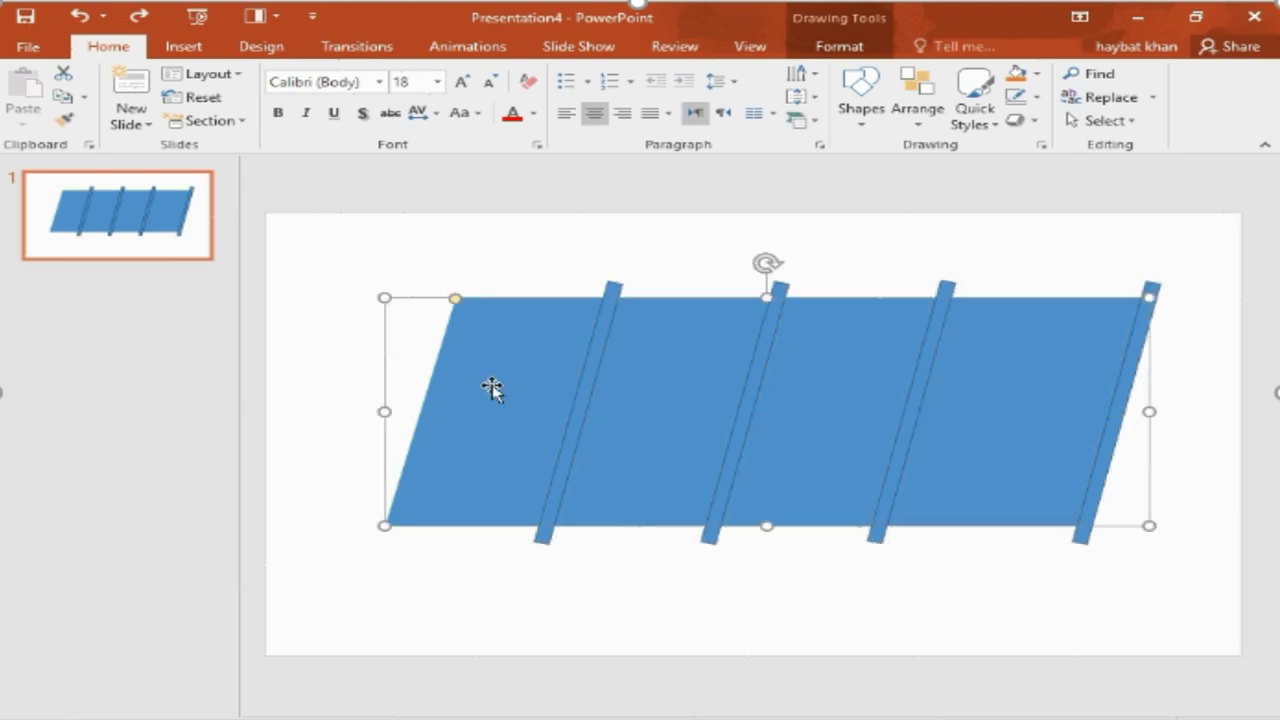
{"action": "left_click", "coordinate": [584, 400], "text": "shift"}
{"action": "left_click", "coordinate": [755, 410], "text": "shift"}
{"action": "left_click", "coordinate": [918, 412], "text": "shift"}
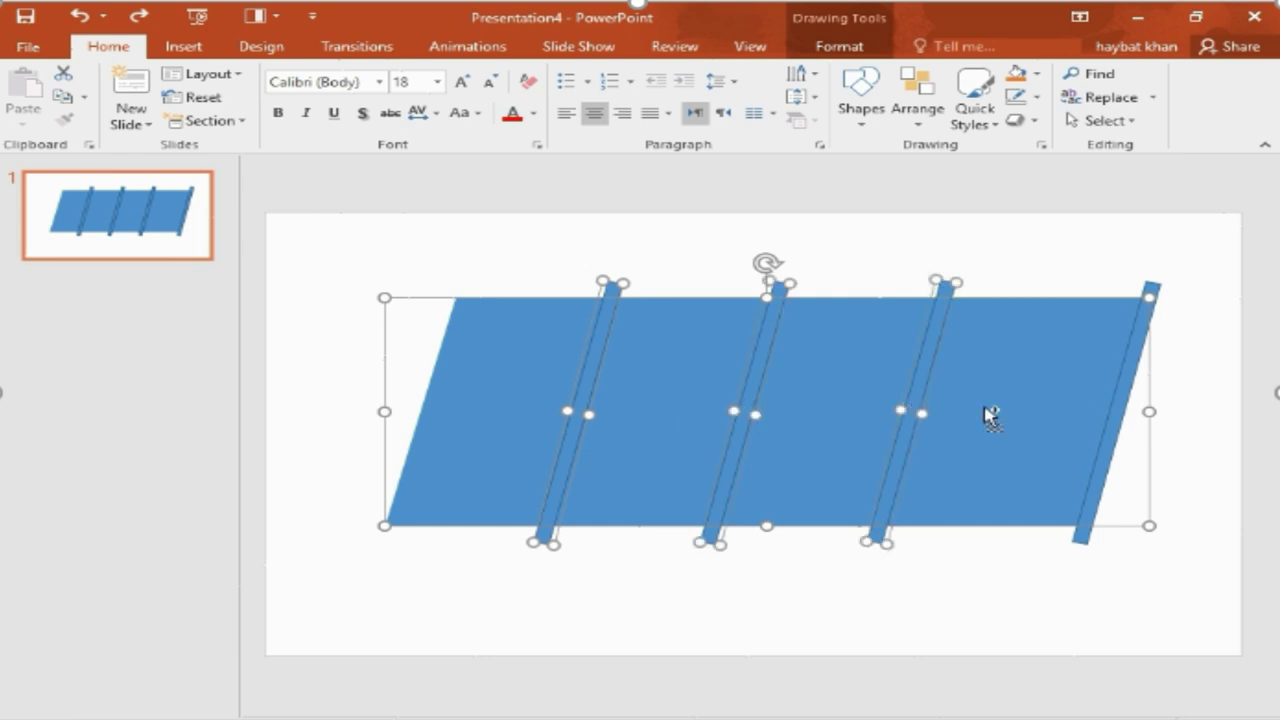
{"action": "left_click", "coordinate": [1127, 425], "text": "shift"}
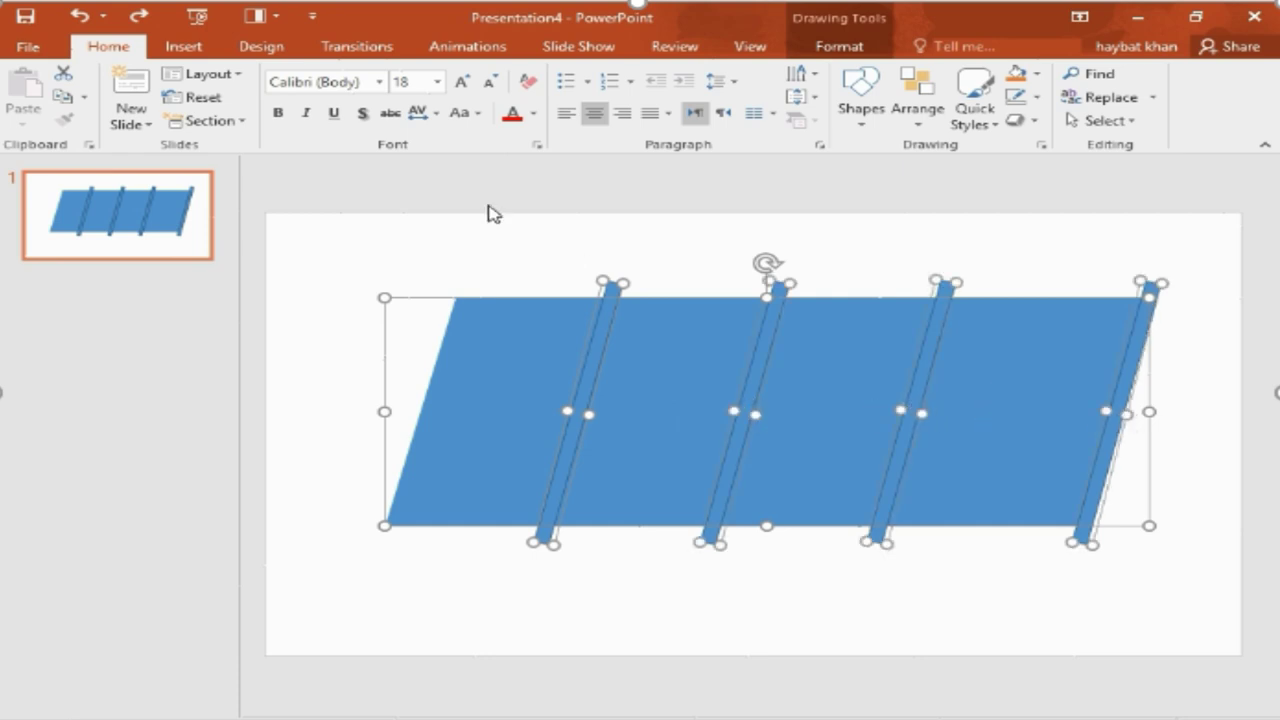
{"action": "left_click", "coordinate": [845, 47]}
{"action": "left_click", "coordinate": [186, 120]}
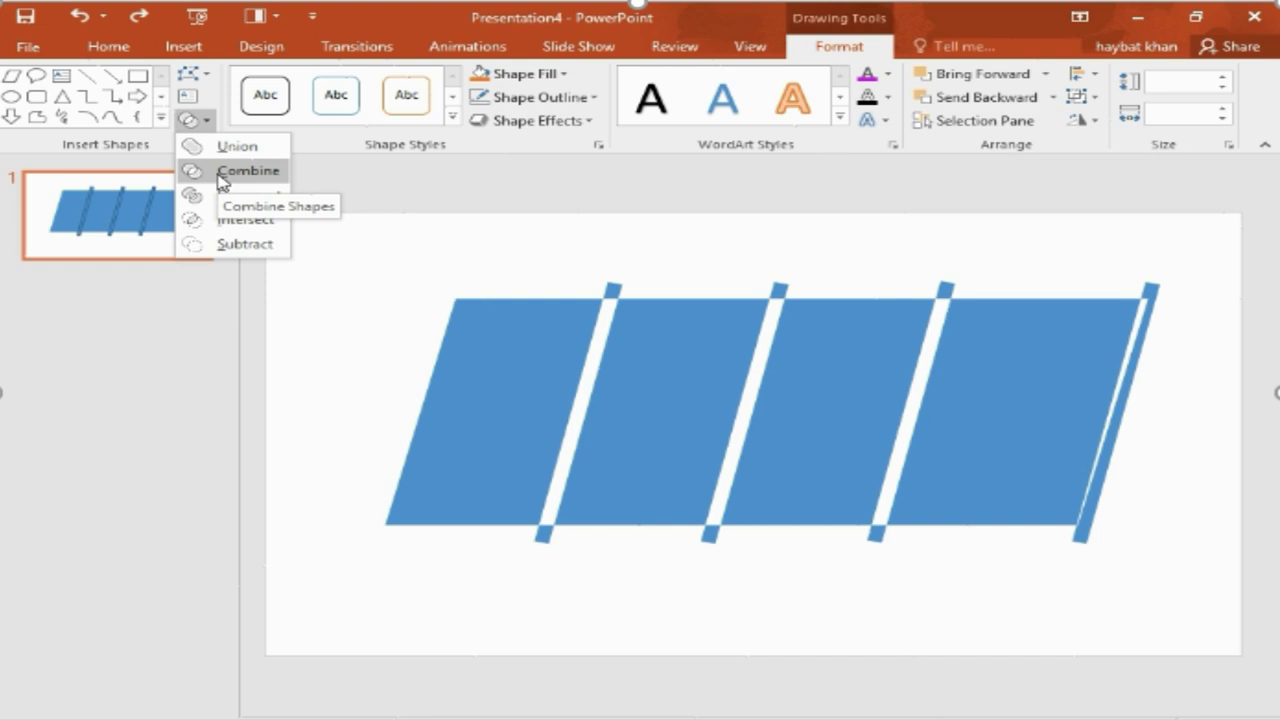
{"action": "left_click", "coordinate": [221, 172]}
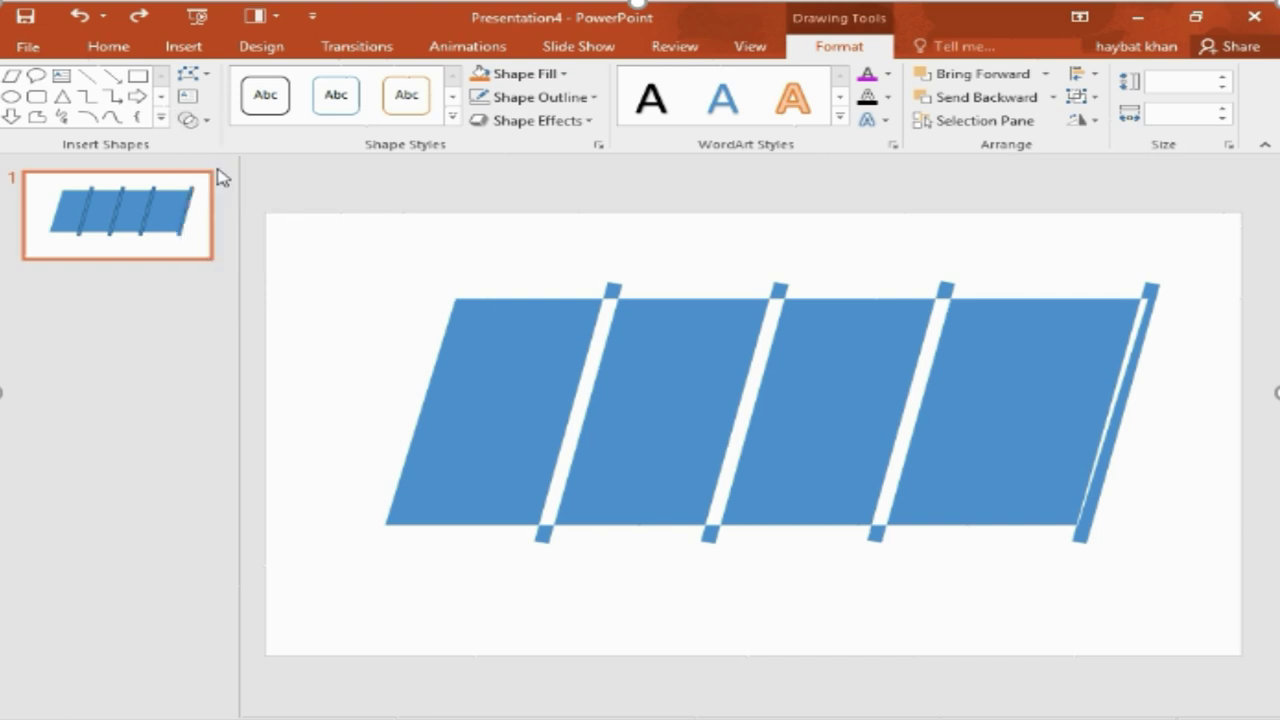
{"action": "left_click", "coordinate": [597, 277]}
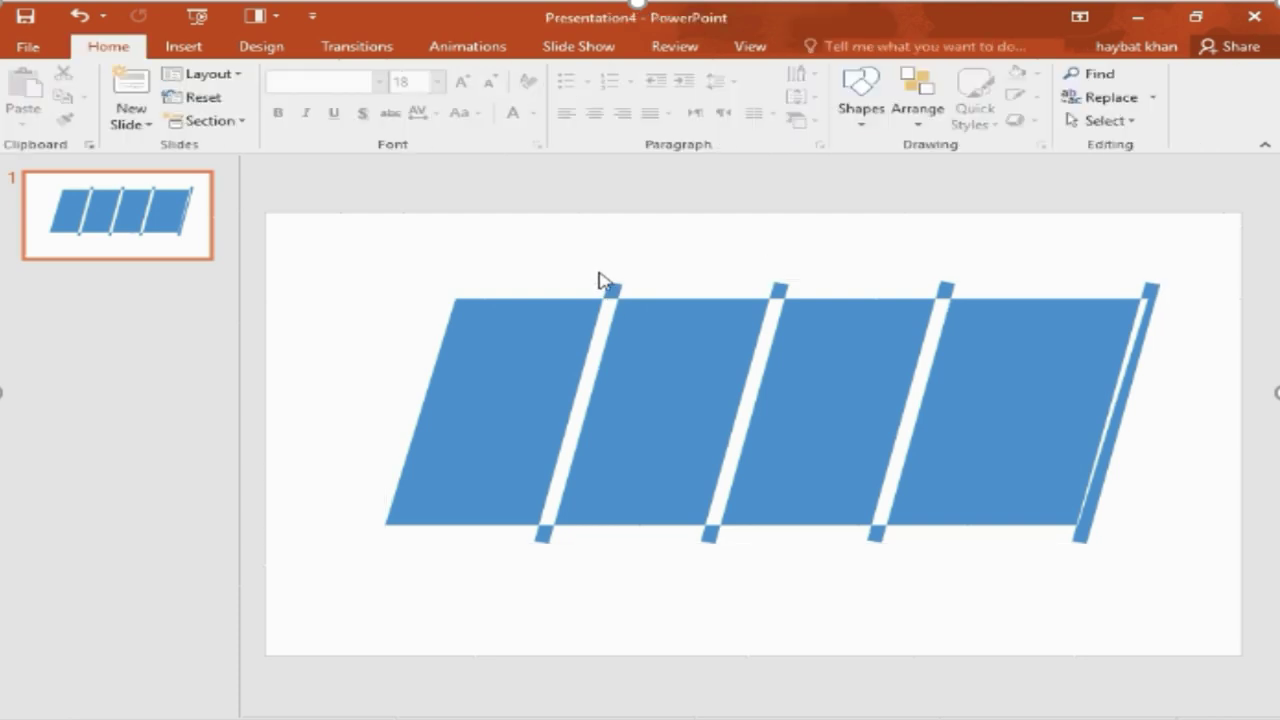
{"action": "left_click", "coordinate": [616, 296]}
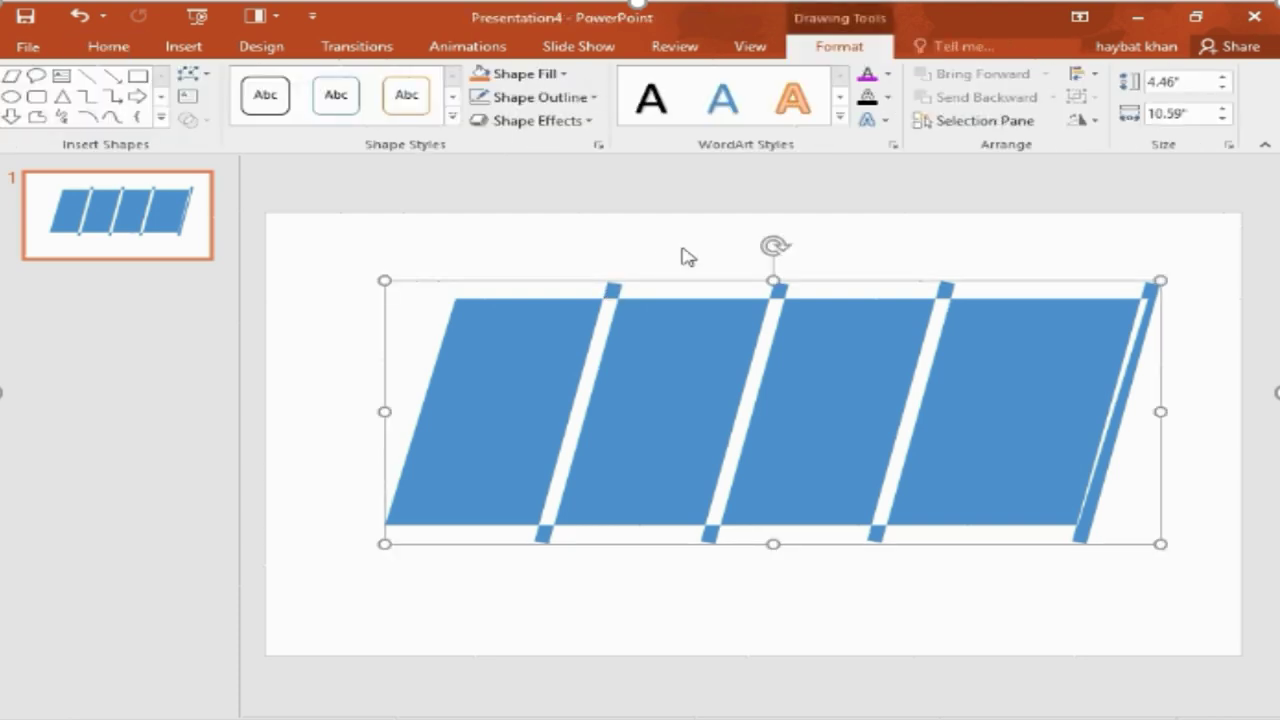
- Subtract the strips to leave four slanted panels, and keep the ribbon pinned open
{"action": "left_click", "coordinate": [1093, 83]}
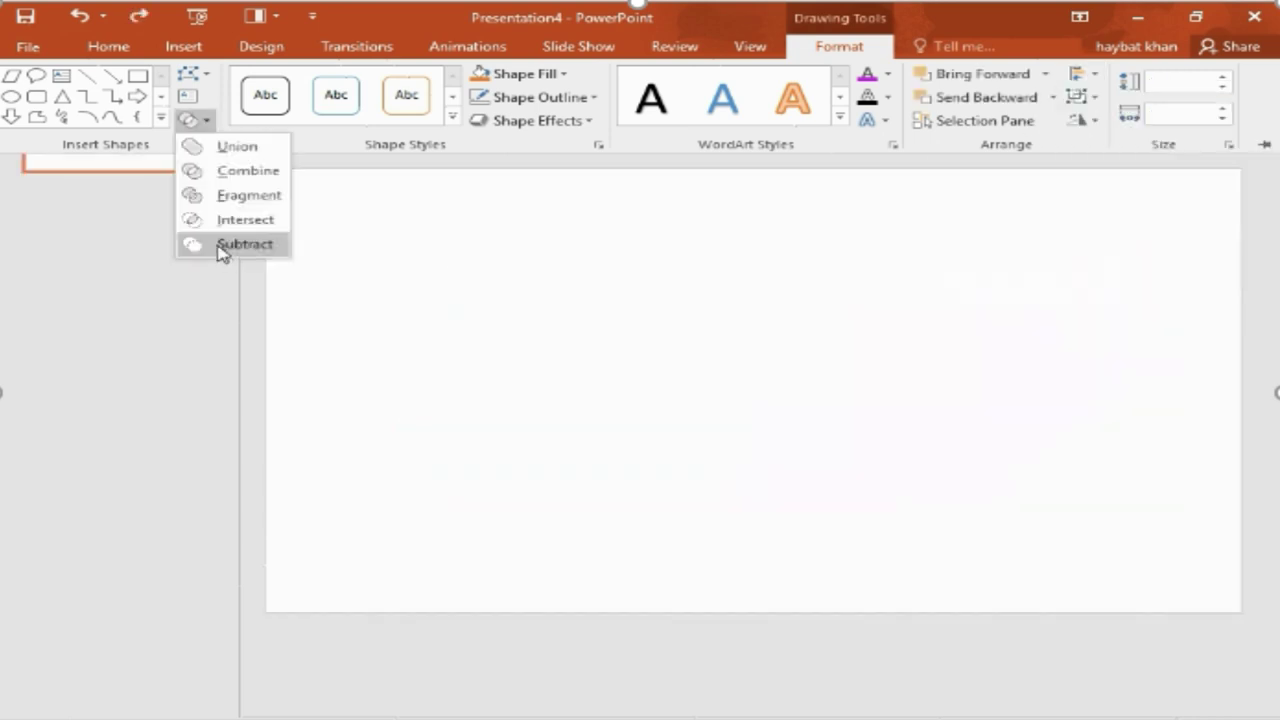
{"action": "left_click", "coordinate": [223, 250]}
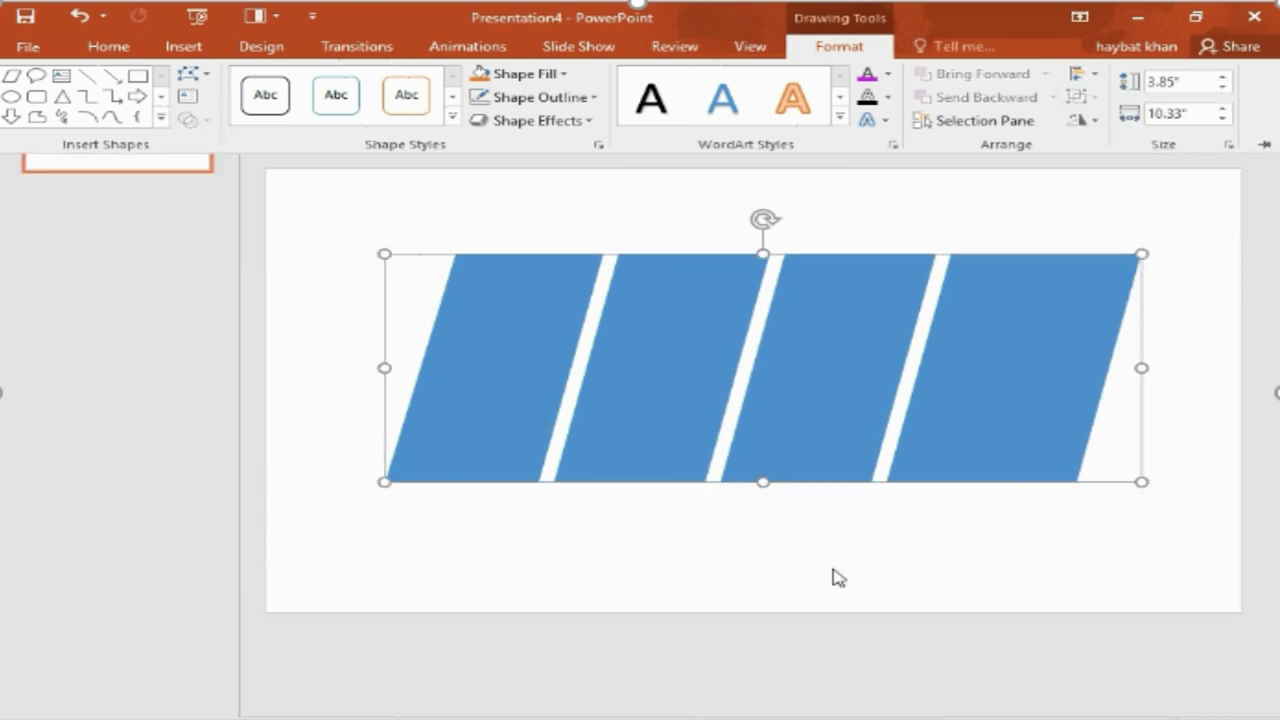
{"action": "key", "text": "ctrl+F1"}
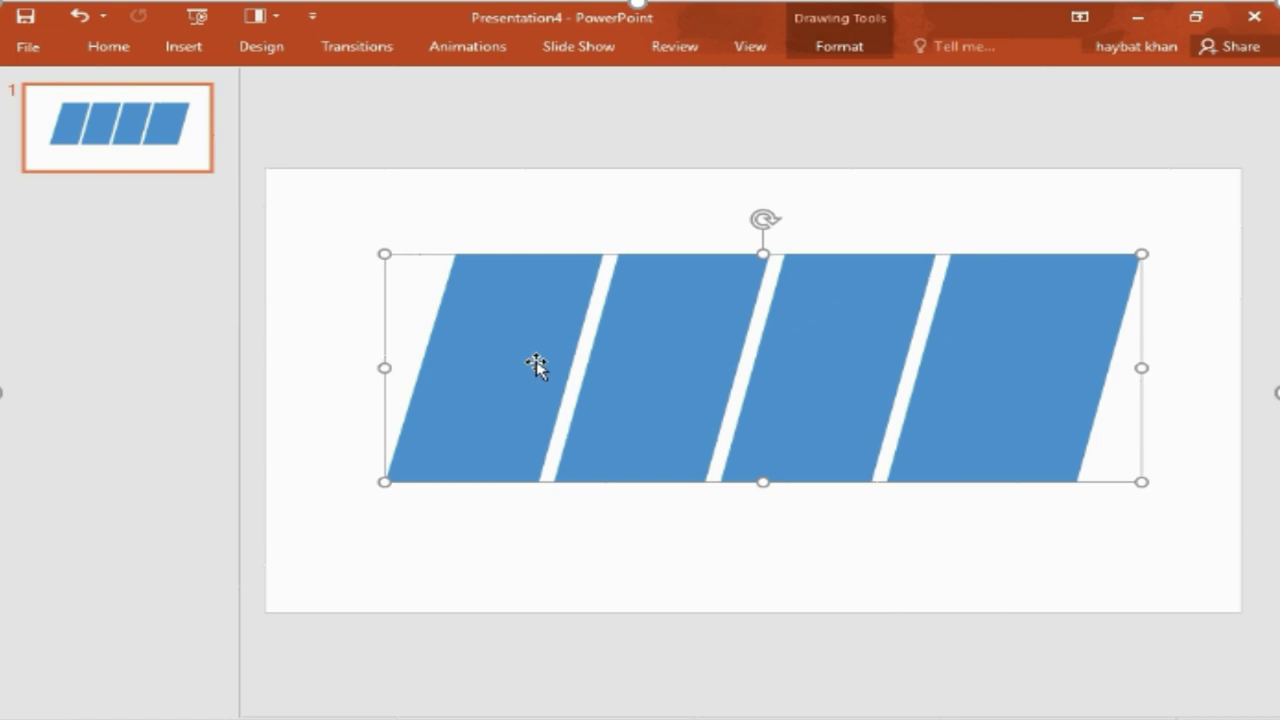
{"action": "left_click", "coordinate": [823, 50]}
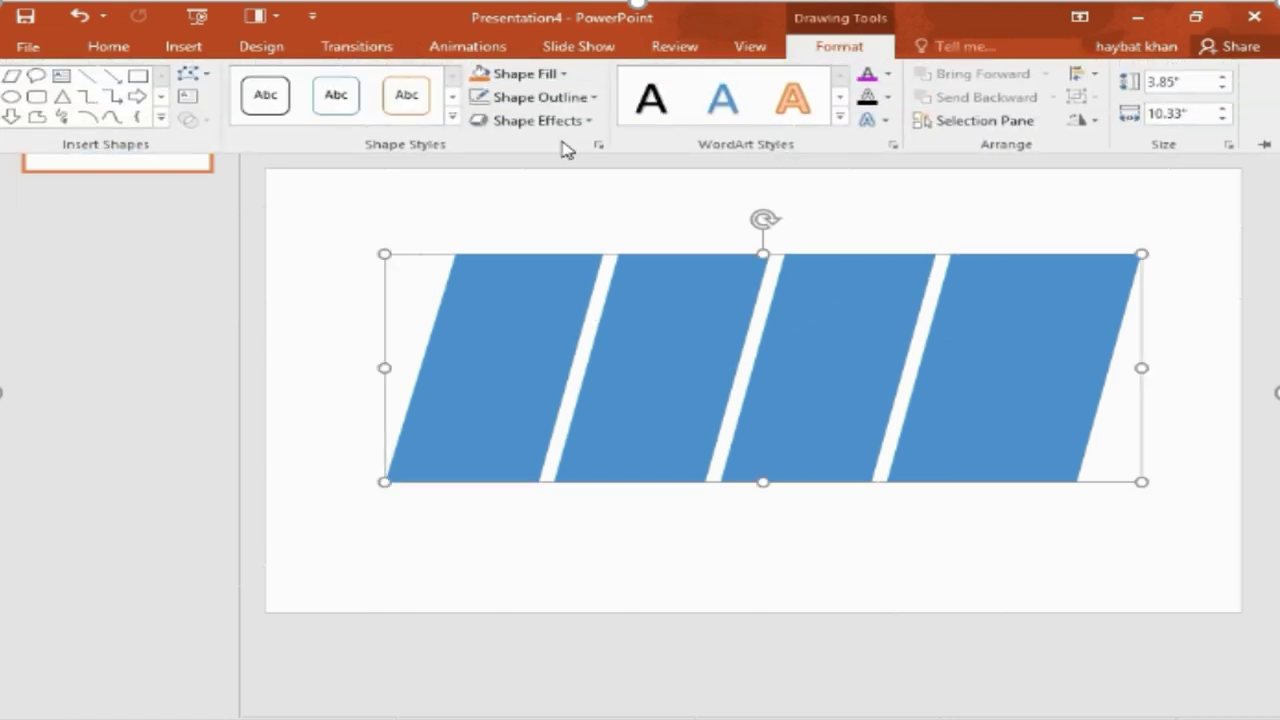
{"action": "right_click", "coordinate": [562, 142]}
{"action": "left_click", "coordinate": [637, 258]}
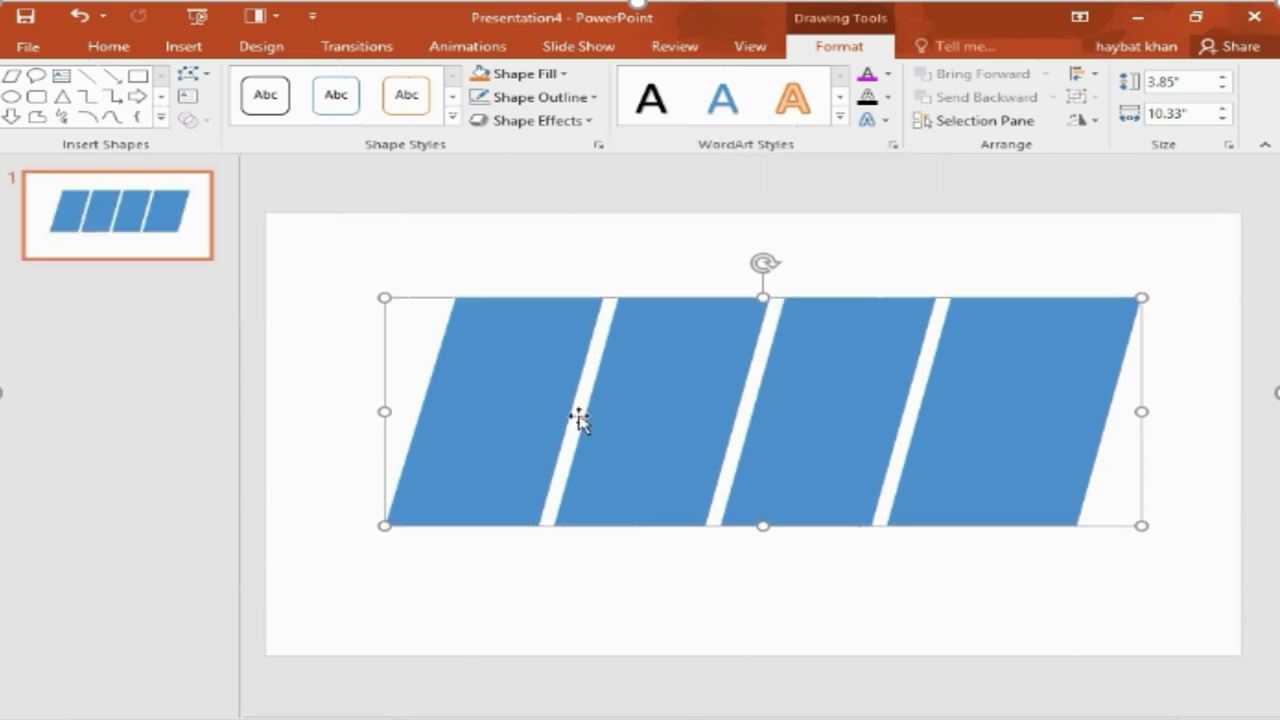
{"action": "left_click", "coordinate": [1006, 121]}
- Check Arrange for grouping the panel shape, then undo the Subtract to restore separate strips
{"action": "right_click", "coordinate": [578, 357]}
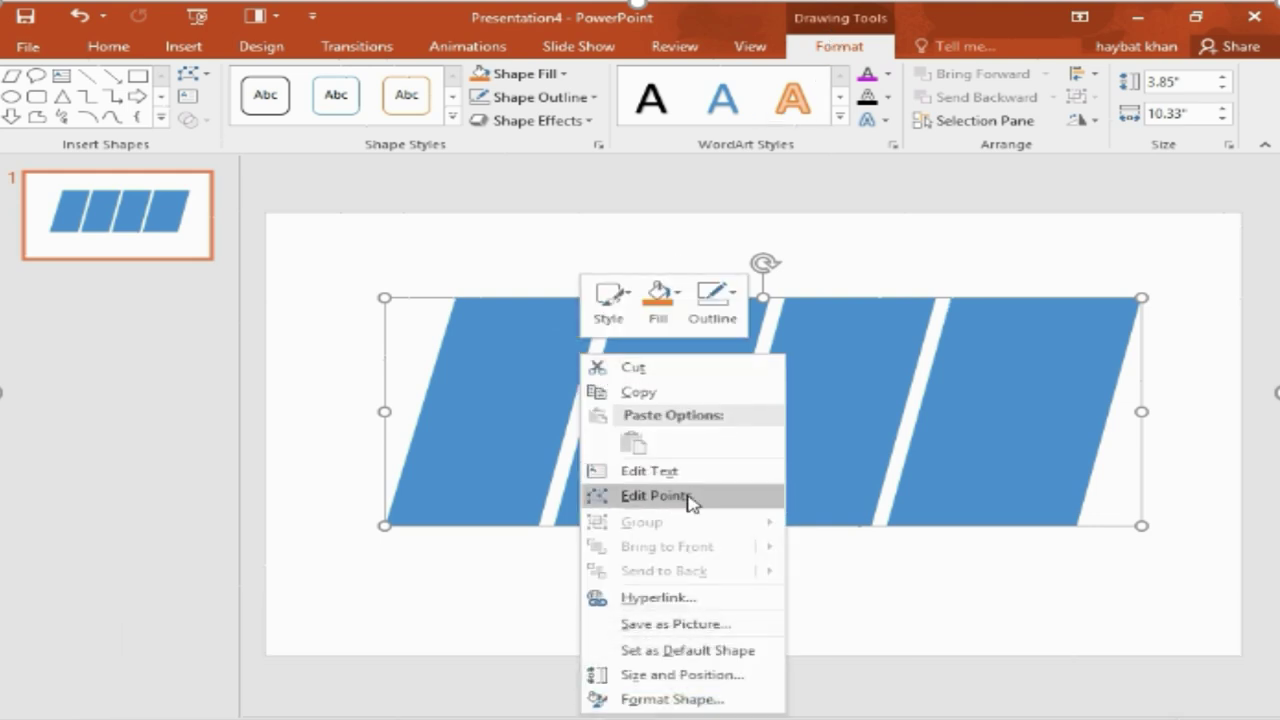
{"action": "left_click", "coordinate": [474, 437]}
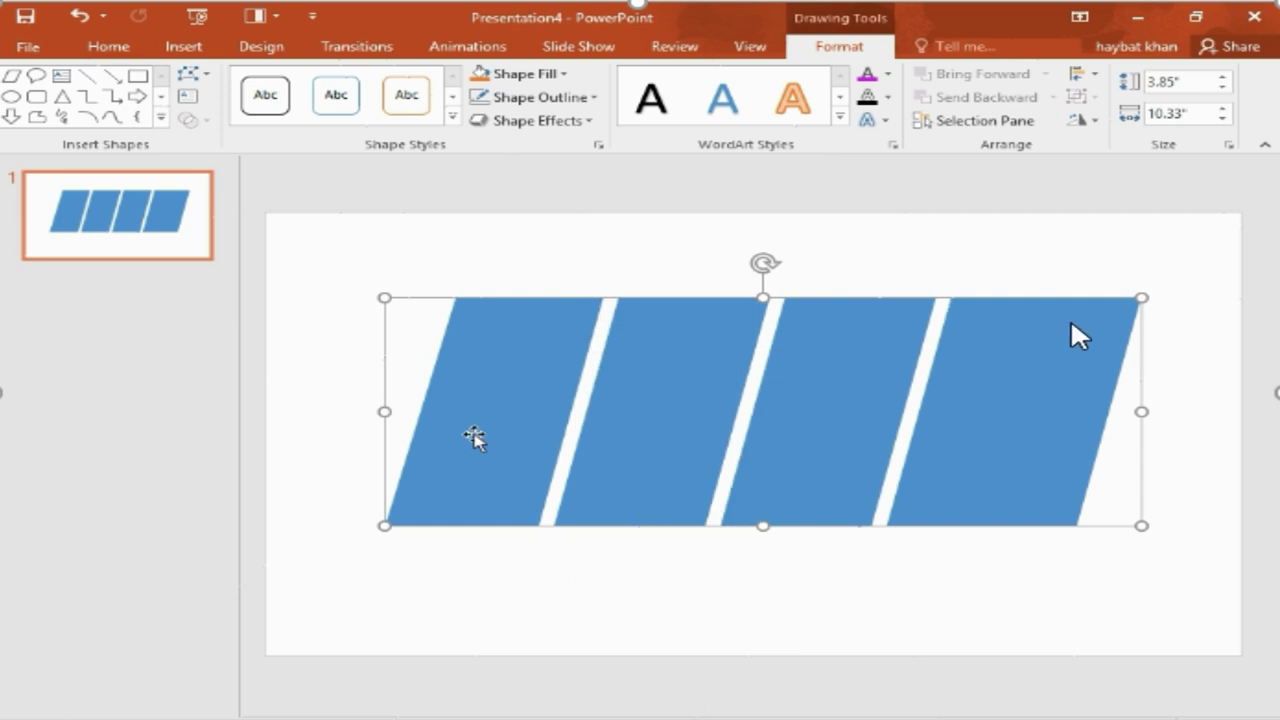
{"action": "left_click", "coordinate": [314, 334]}
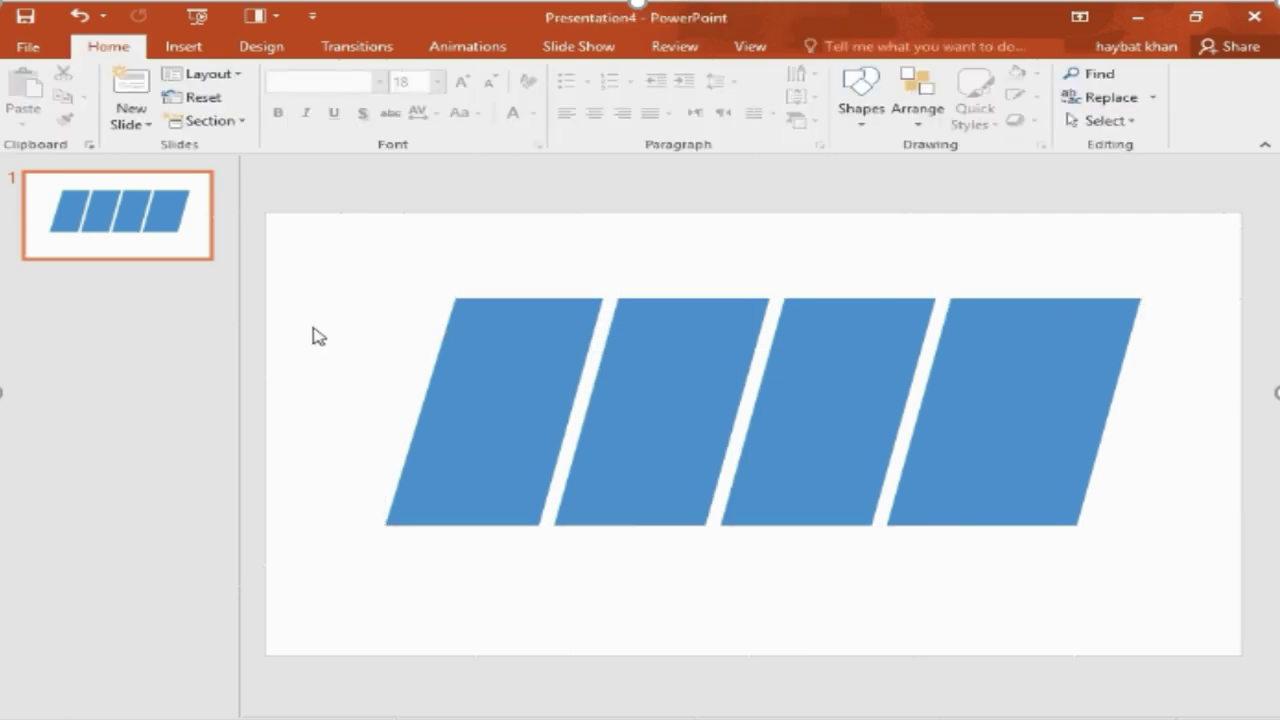
{"action": "left_click", "coordinate": [486, 364]}
{"action": "left_click", "coordinate": [358, 339]}
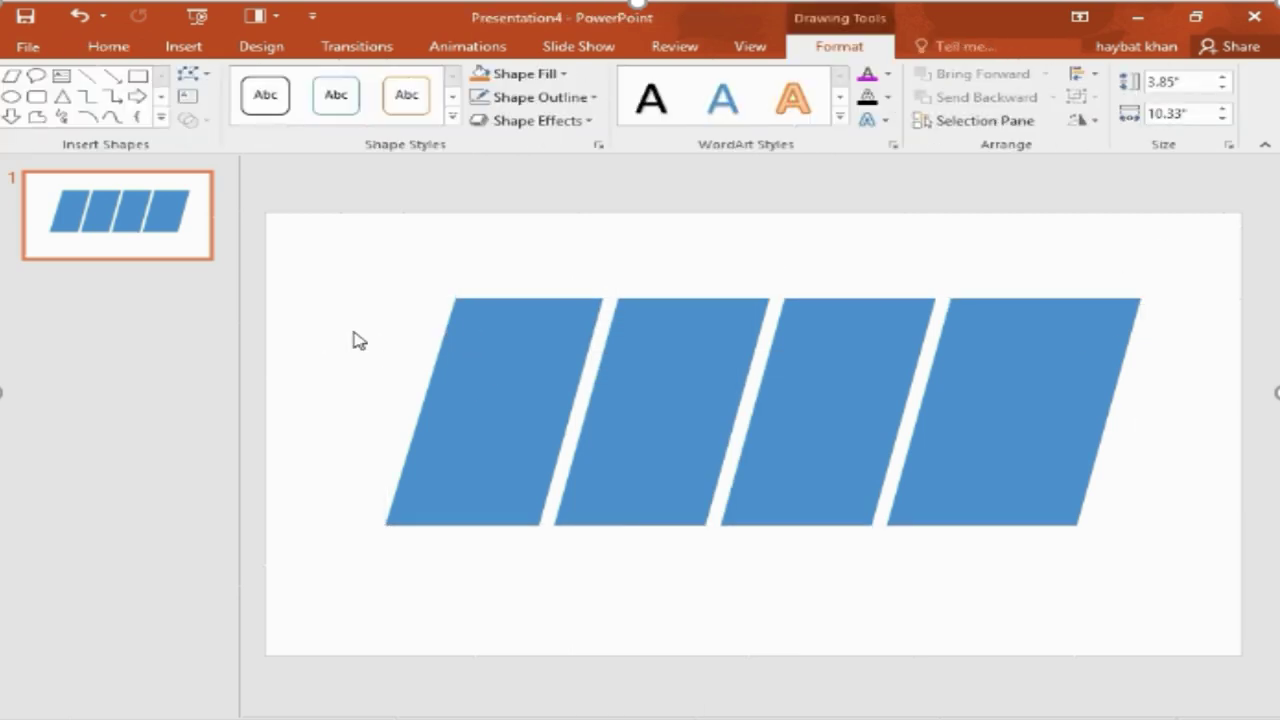
{"action": "left_click", "coordinate": [928, 76]}
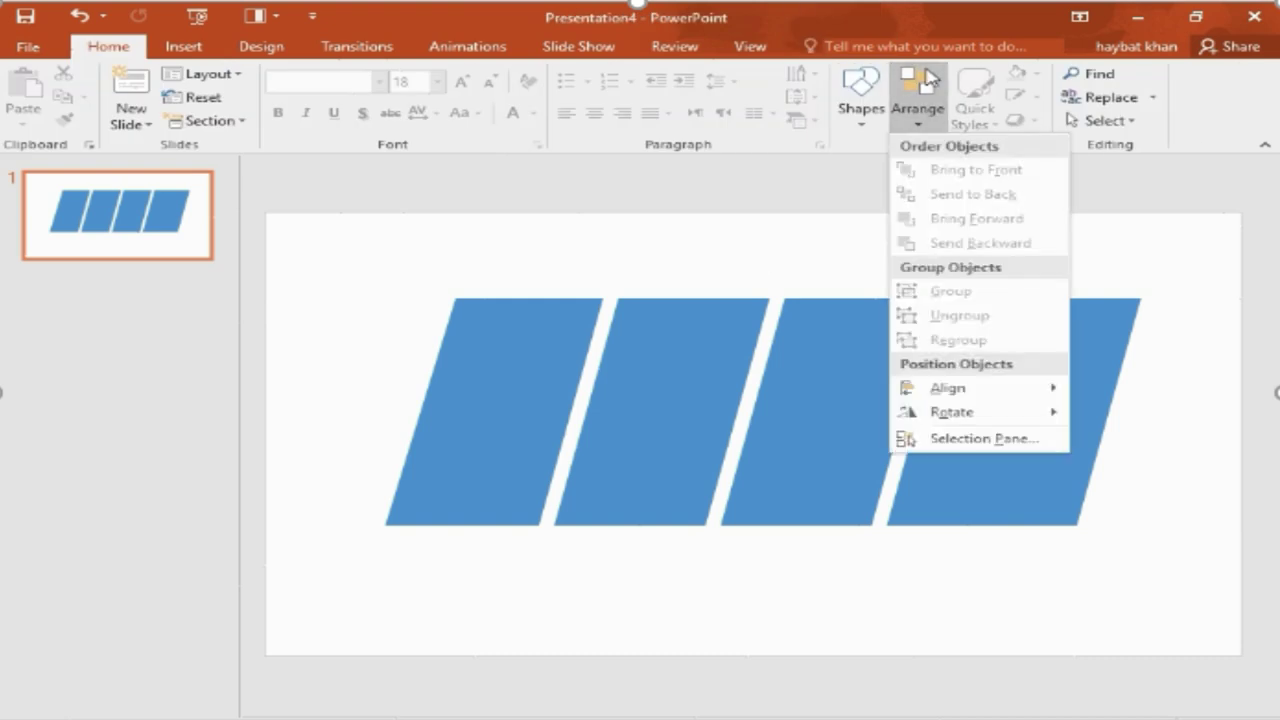
{"action": "left_click", "coordinate": [681, 368]}
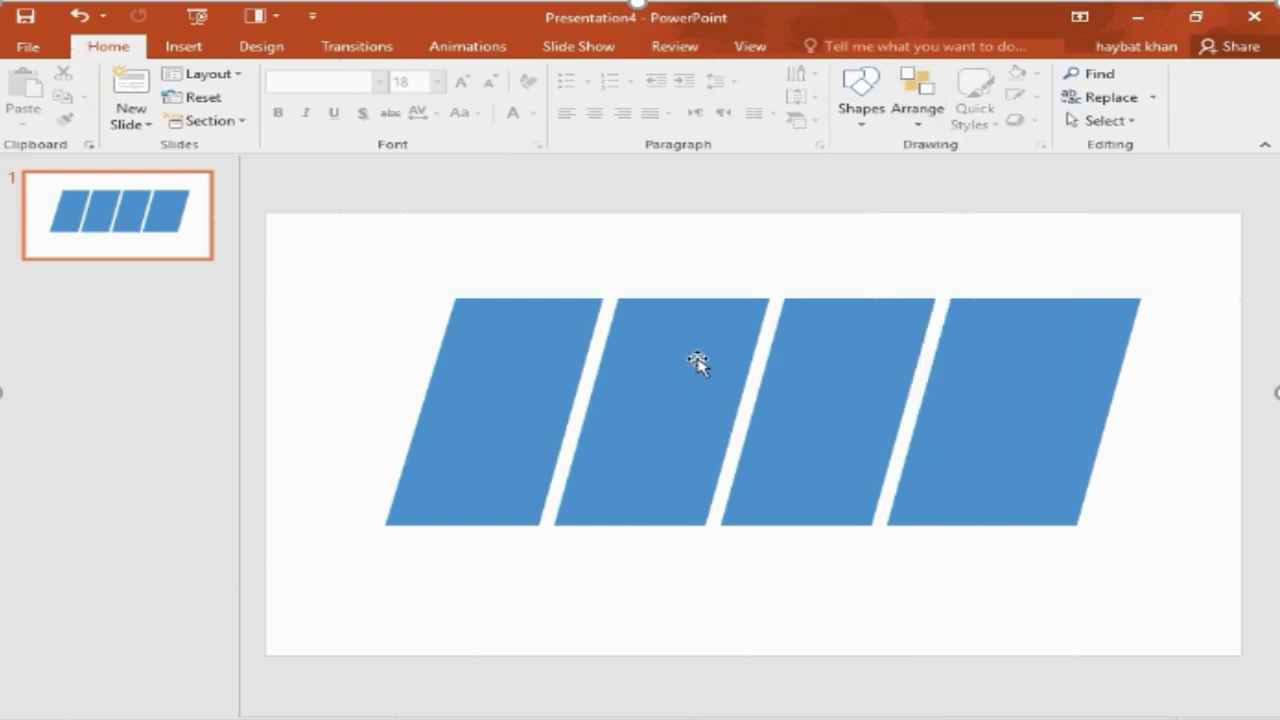
{"action": "left_click", "coordinate": [697, 360]}
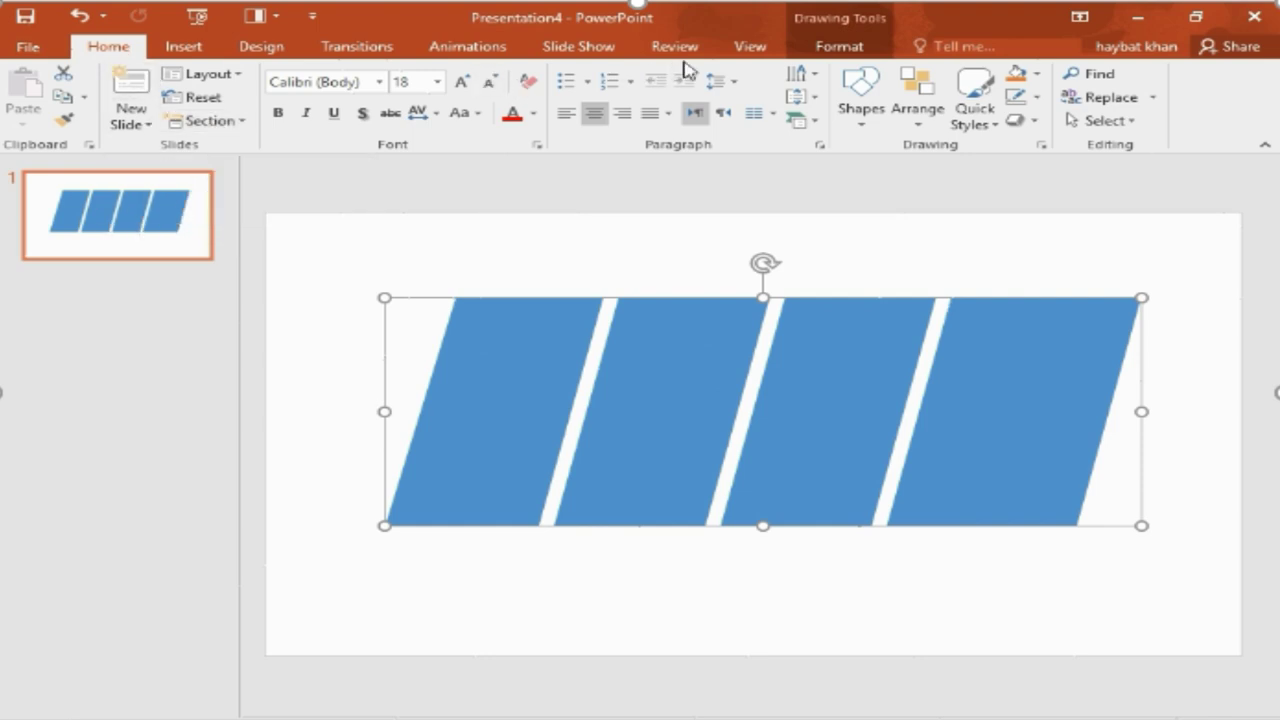
{"action": "left_click", "coordinate": [926, 104]}
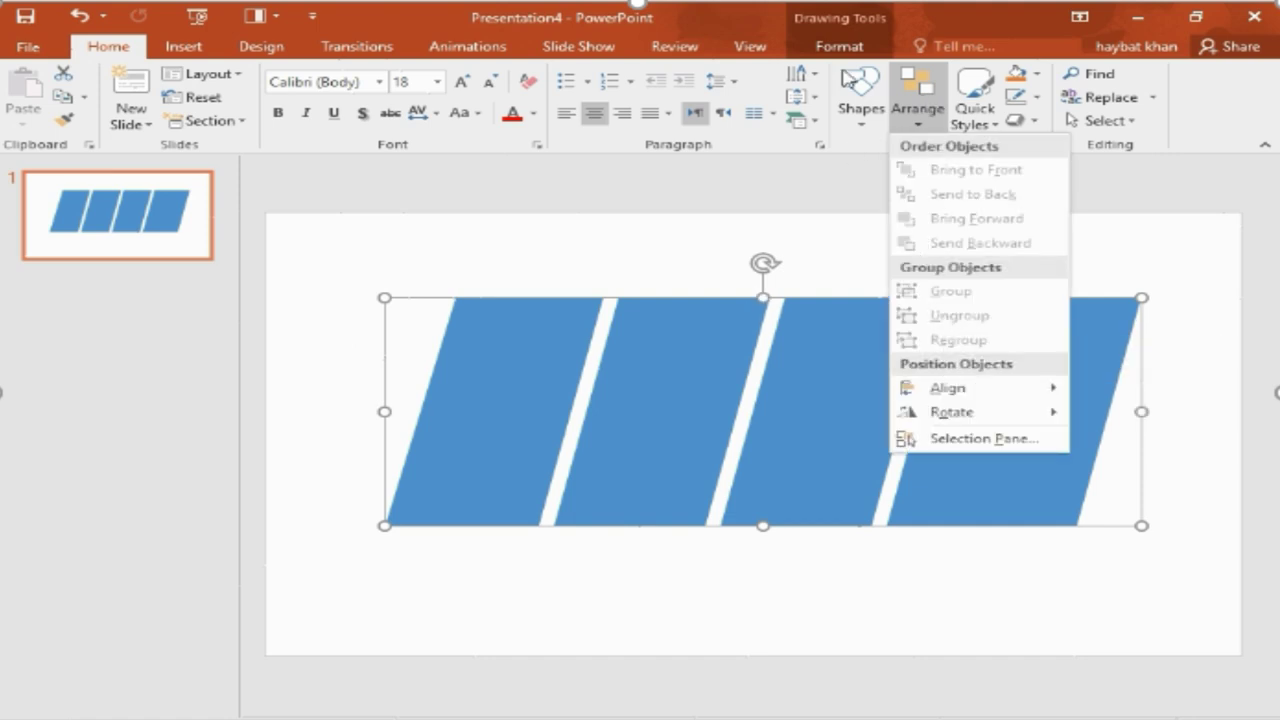
{"action": "left_click", "coordinate": [843, 50]}
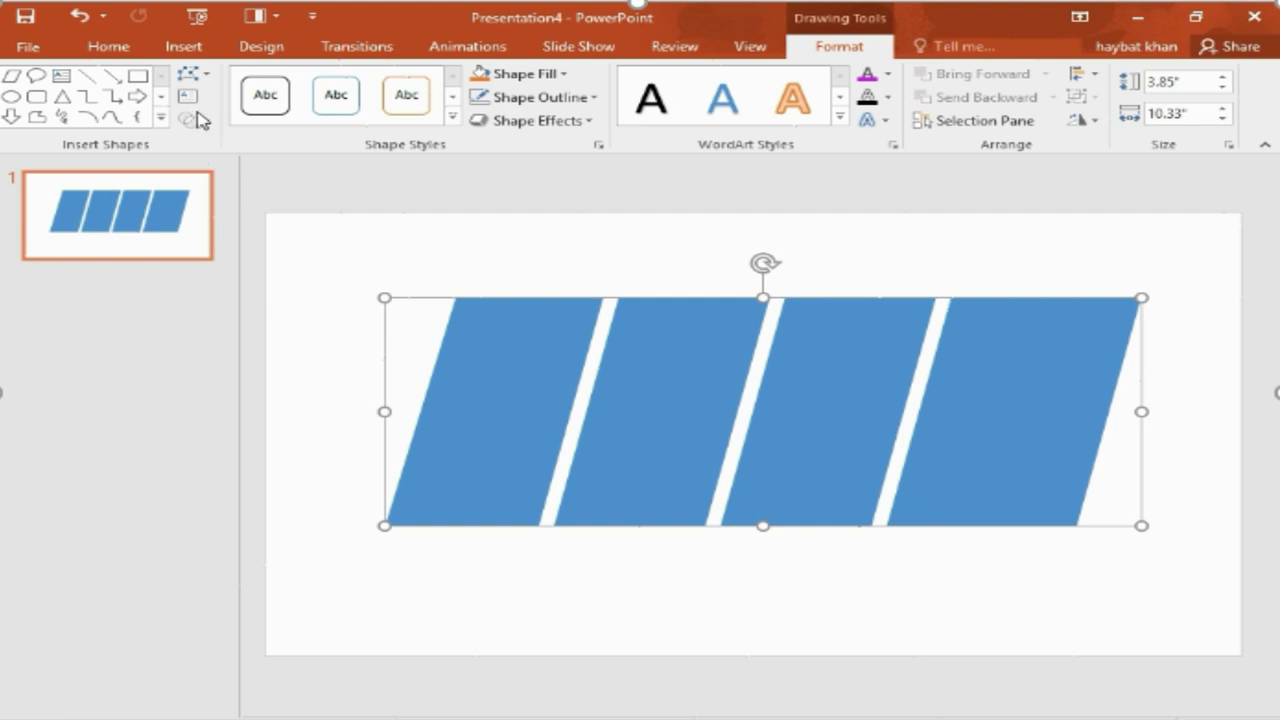
{"action": "key", "text": "ctrl+z"}
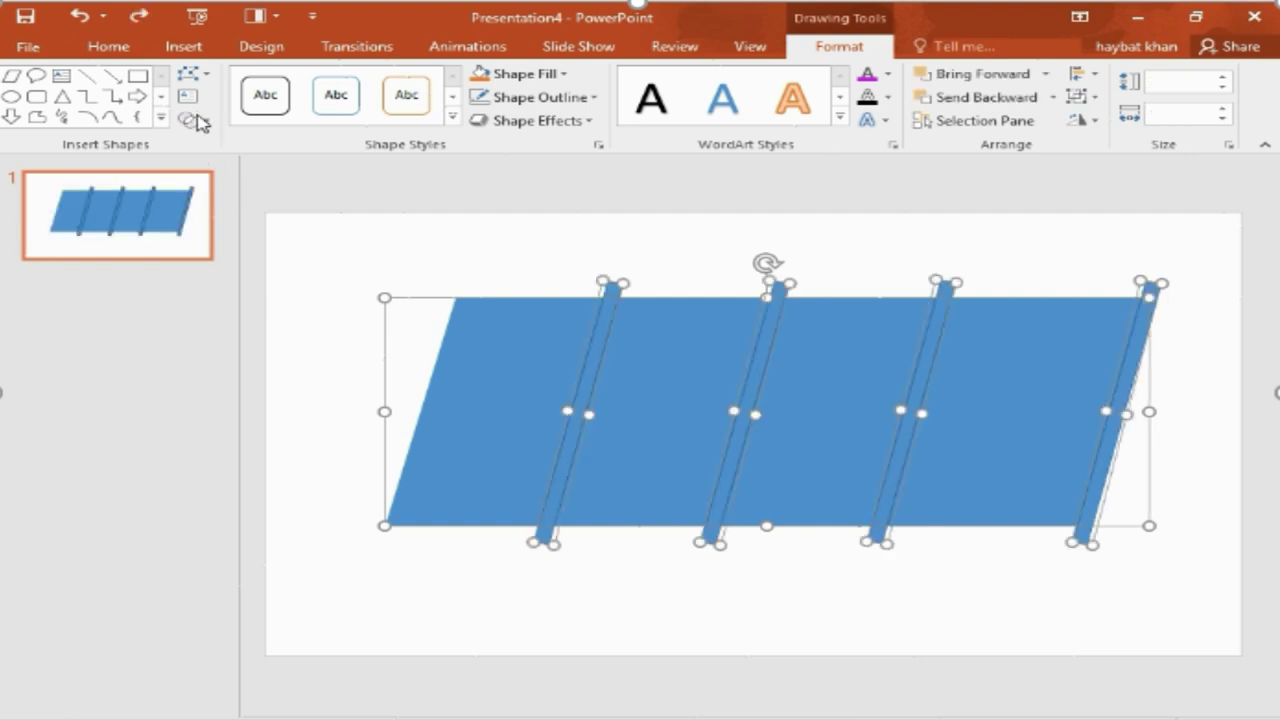
- Fragment the parallelogram along the four strips into separate pieces
{"action": "left_click", "coordinate": [192, 120]}
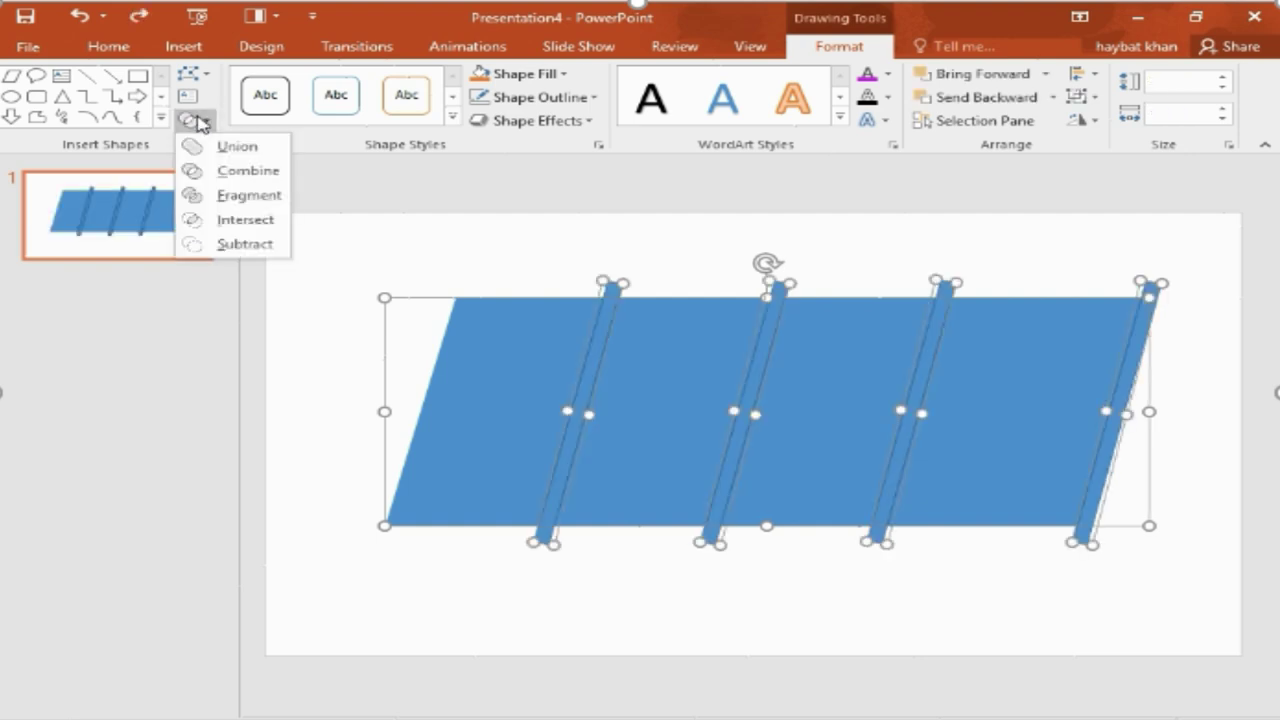
{"action": "left_click", "coordinate": [229, 196]}
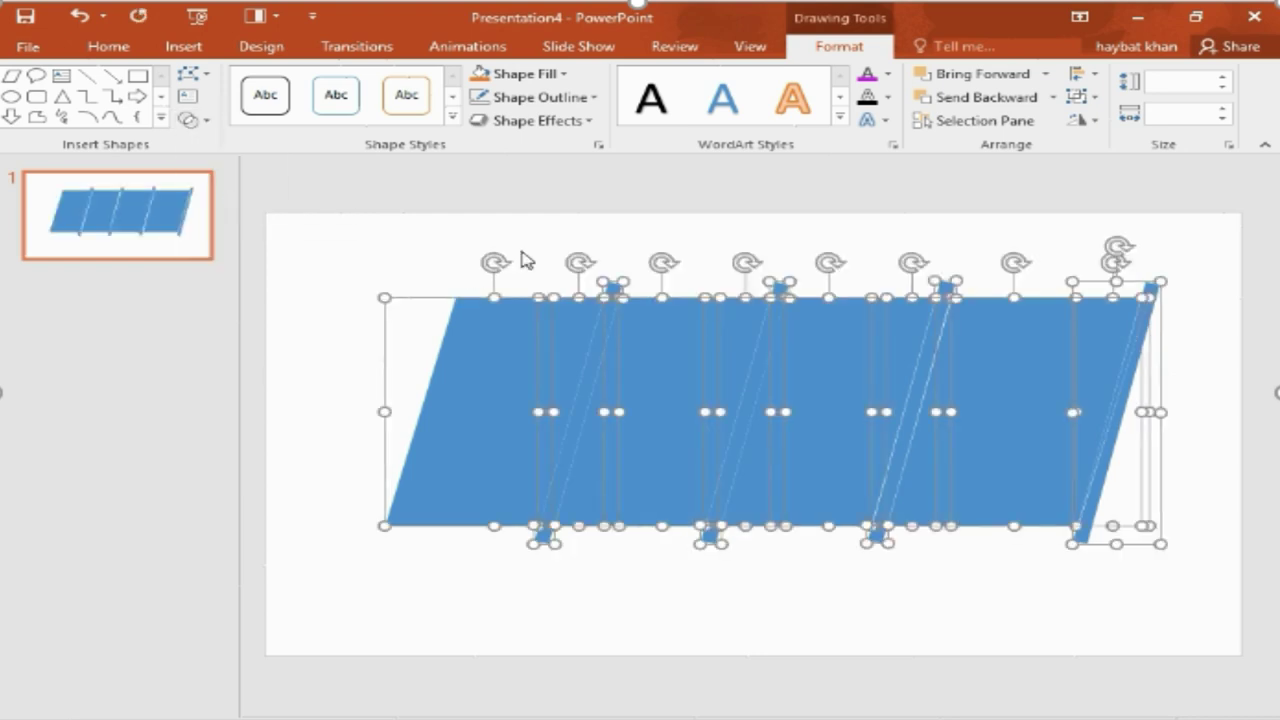
{"action": "left_click", "coordinate": [212, 127]}
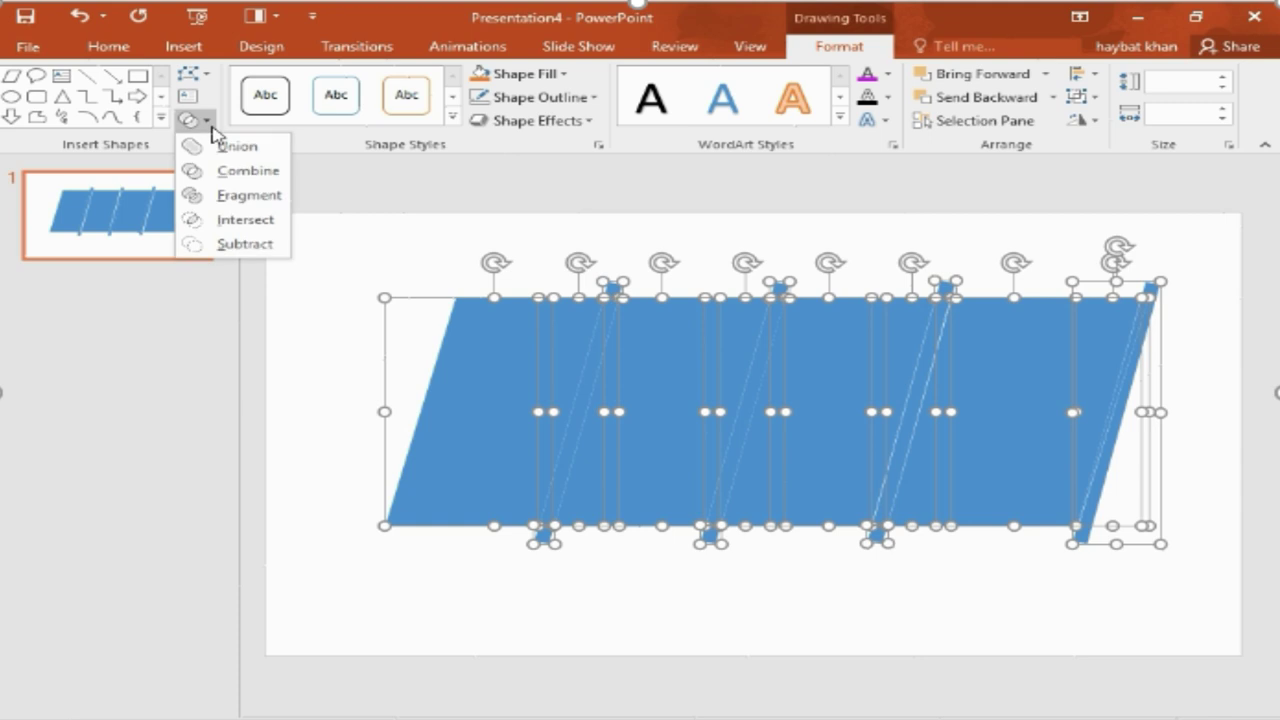
{"action": "key", "text": "Escape"}
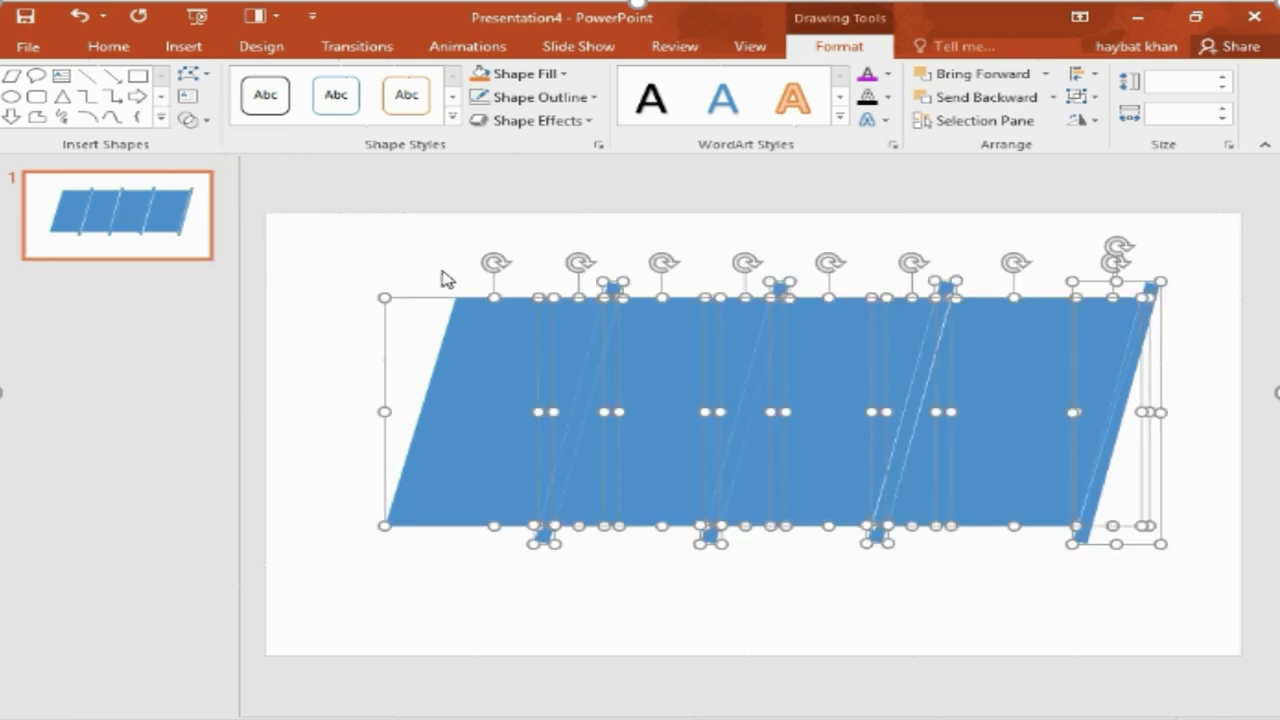
{"action": "left_click", "coordinate": [636, 250]}
{"action": "left_click", "coordinate": [612, 290]}
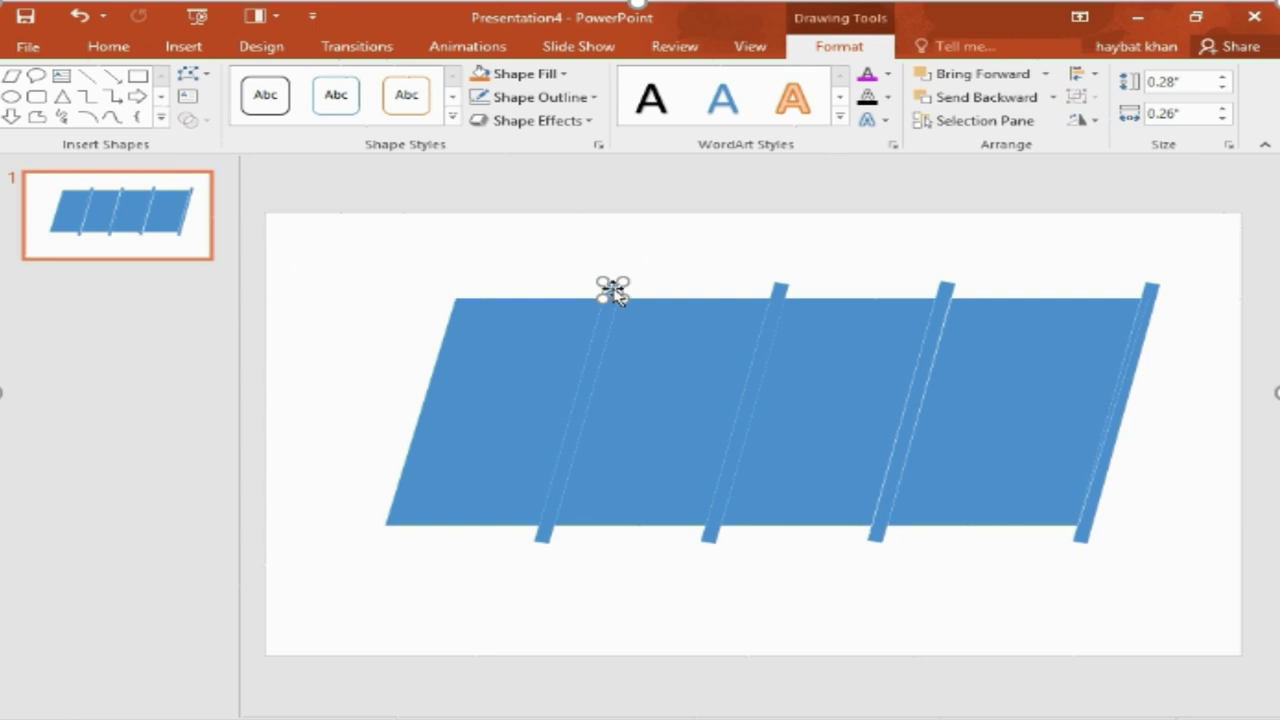
{"action": "key", "text": "Escape"}
- Delete the strips and leftover tips in the first and second gaps
{"action": "left_click", "coordinate": [609, 316]}
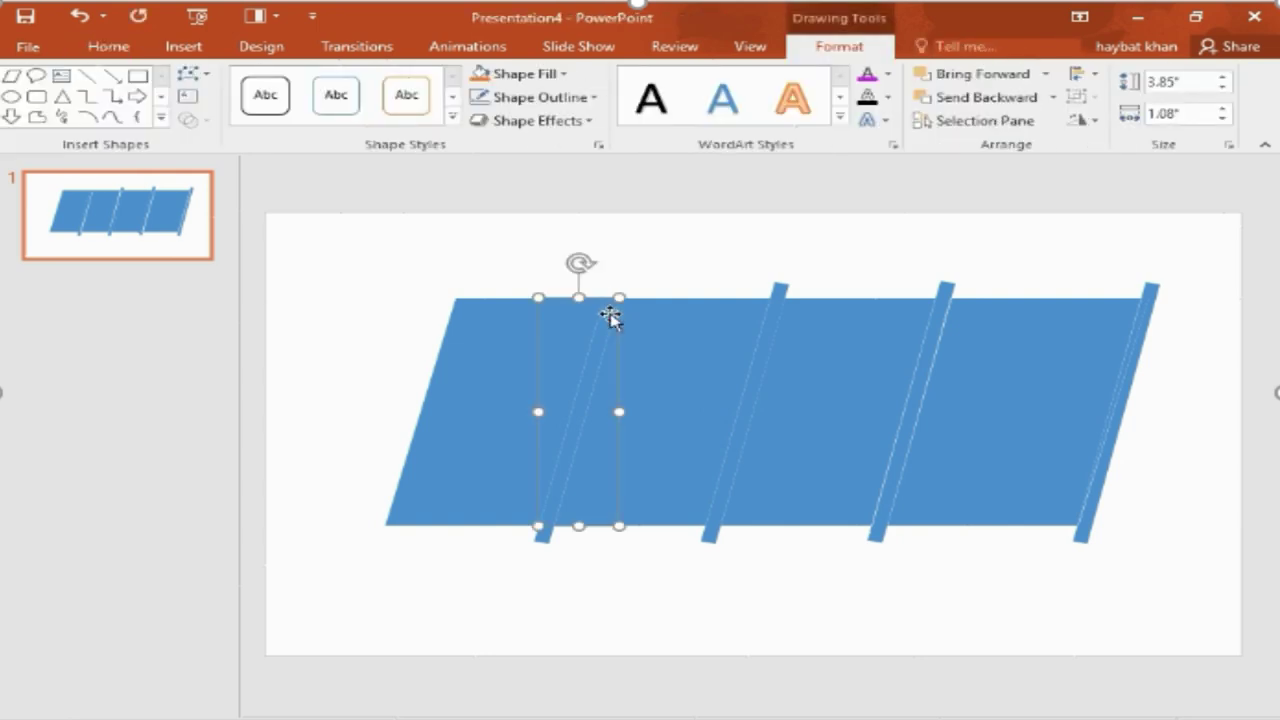
{"action": "key", "text": "Delete"}
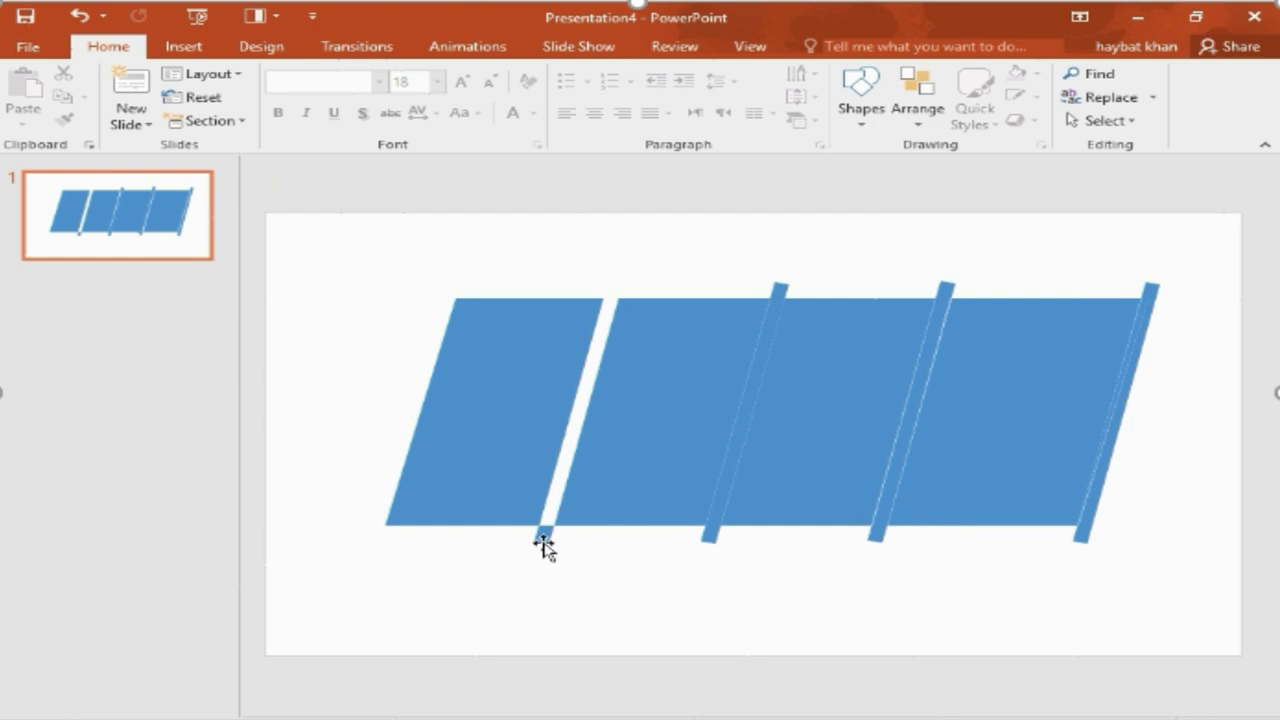
{"action": "left_click", "coordinate": [543, 533]}
{"action": "key", "text": "Delete"}
{"action": "left_click", "coordinate": [710, 526]}
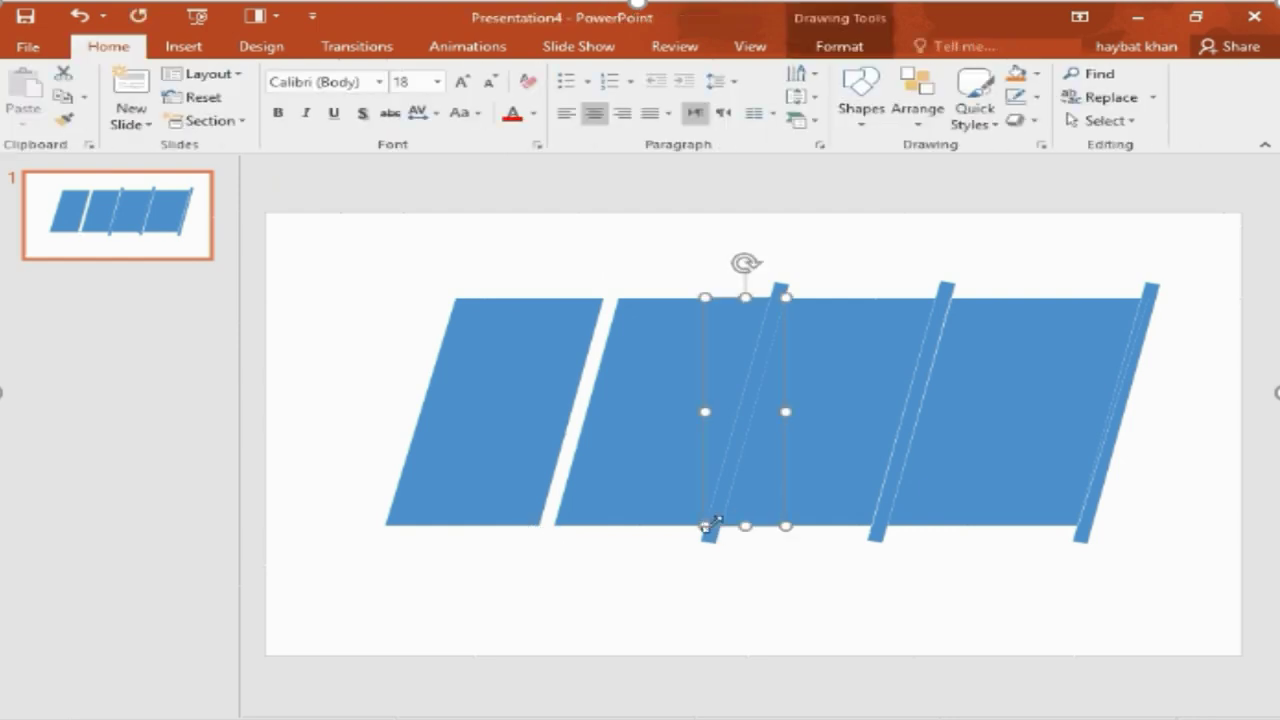
{"action": "key", "text": "Delete"}
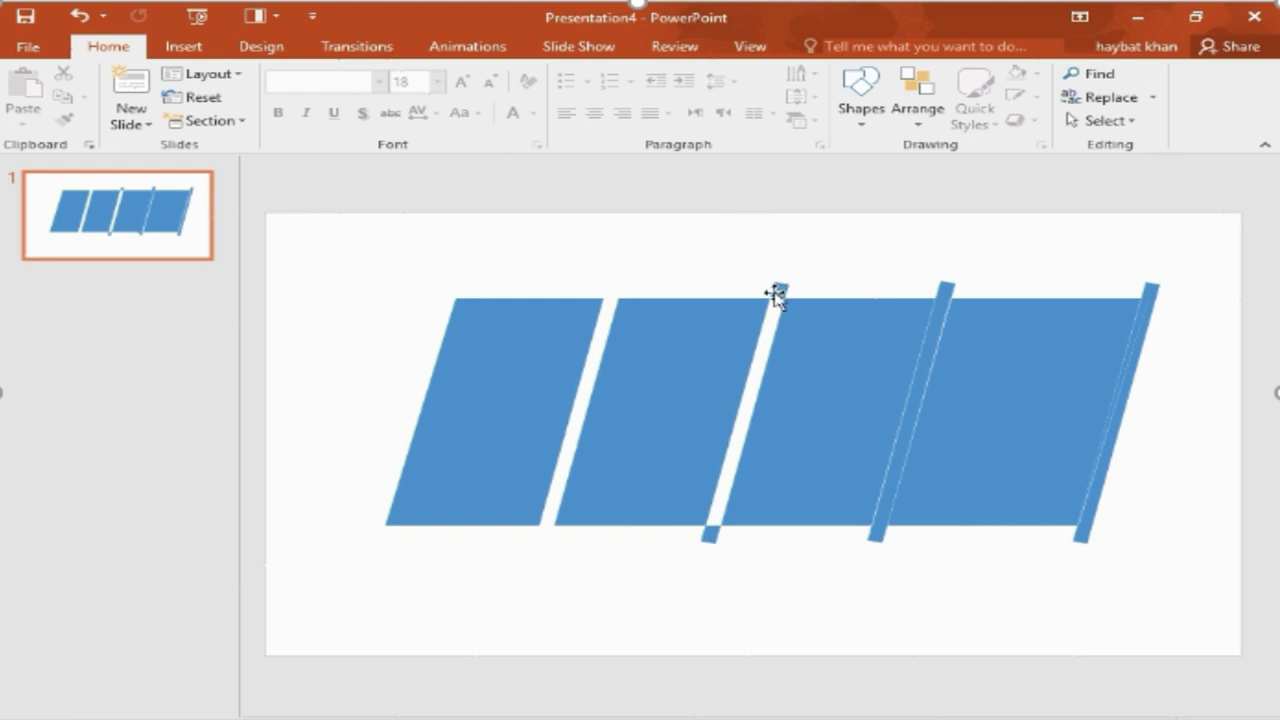
{"action": "left_click", "coordinate": [779, 290]}
{"action": "key", "text": "Delete"}
{"action": "left_click", "coordinate": [711, 535]}
{"action": "key", "text": "Delete"}
- Delete the third gap's pieces and the right-edge strip and sliver, then select the first panel
{"action": "left_click", "coordinate": [894, 474]}
{"action": "key", "text": "Delete"}
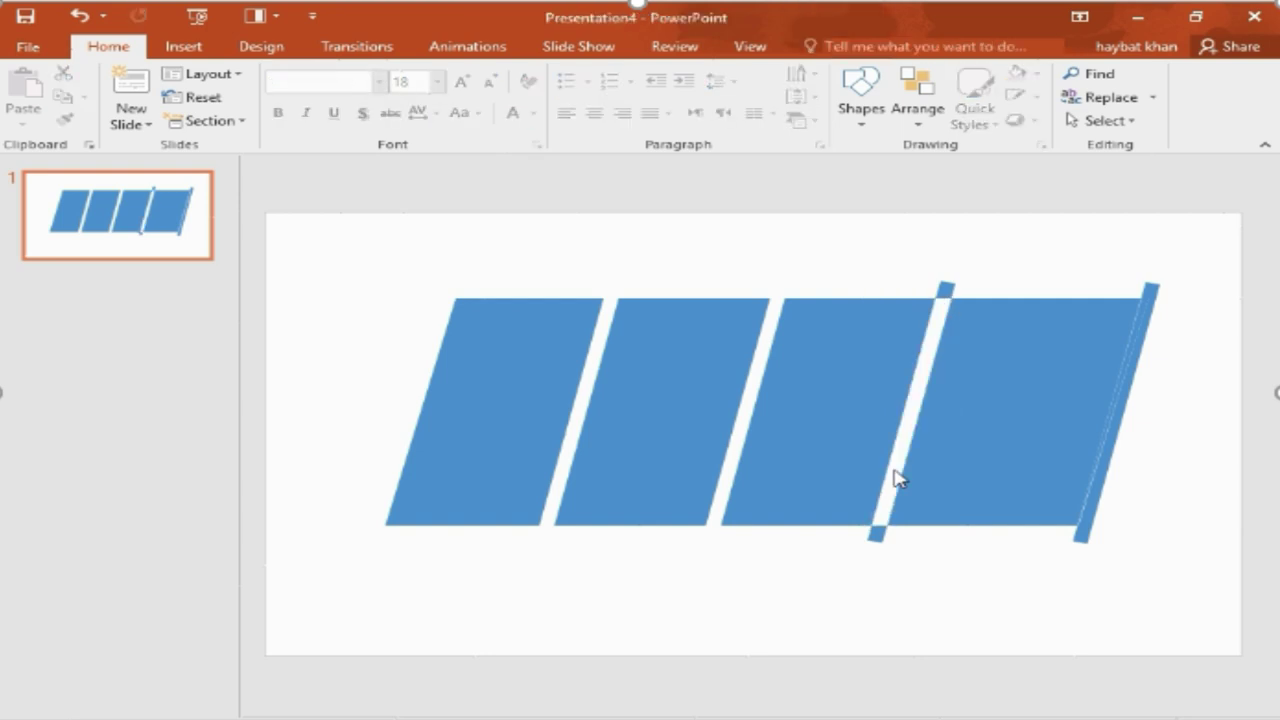
{"action": "left_click", "coordinate": [945, 290]}
{"action": "key", "text": "Delete"}
{"action": "left_click", "coordinate": [875, 533]}
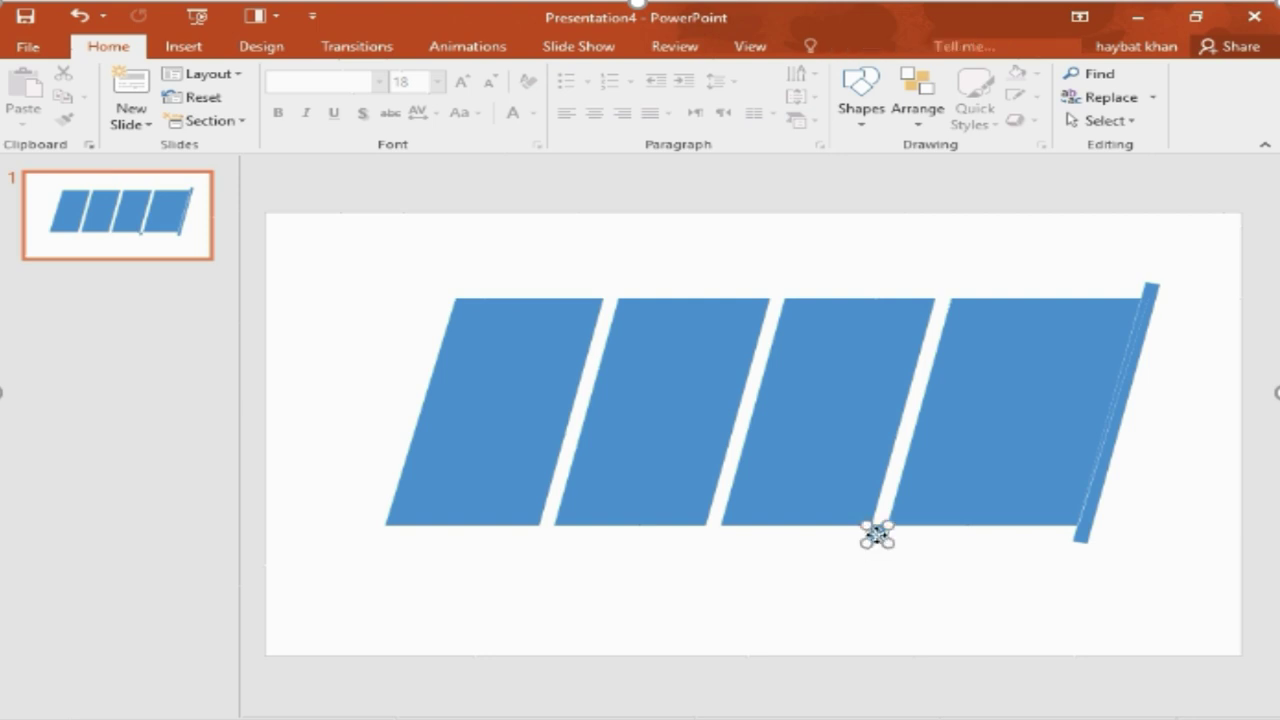
{"action": "key", "text": "Delete"}
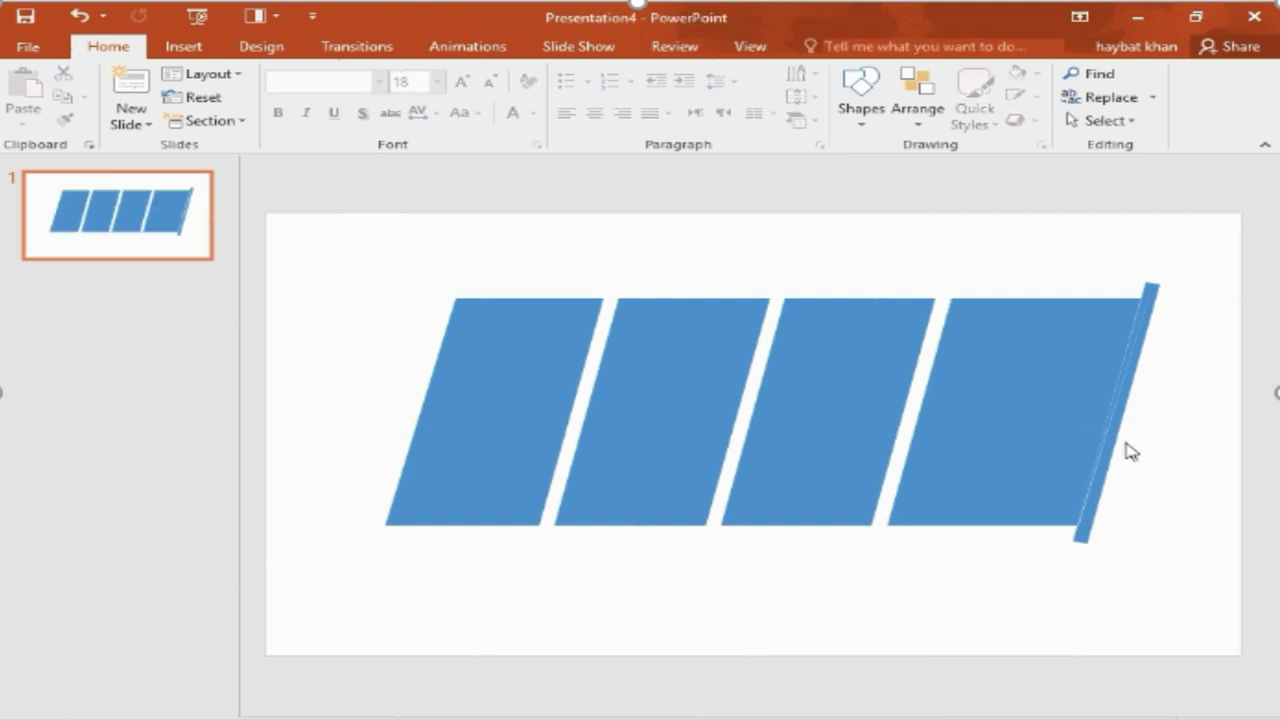
{"action": "left_click", "coordinate": [1109, 435]}
{"action": "key", "text": "Delete"}
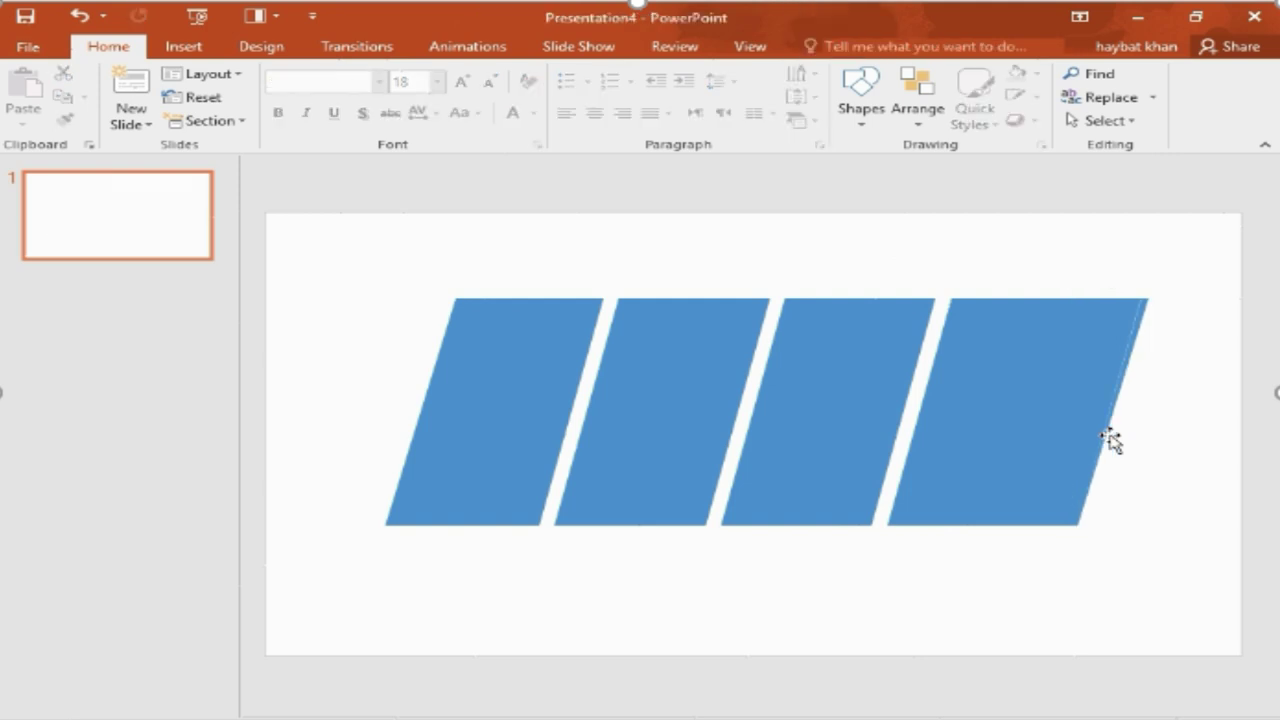
{"action": "left_click", "coordinate": [1141, 325]}
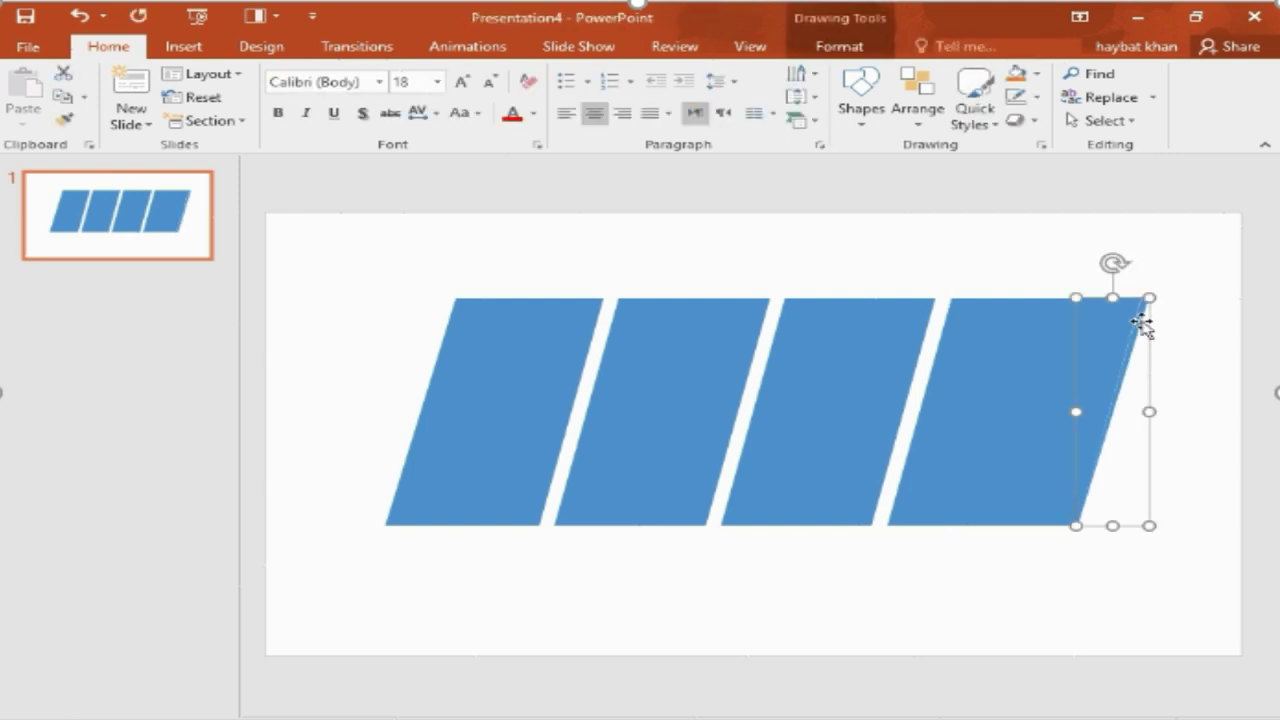
{"action": "key", "text": "Delete"}
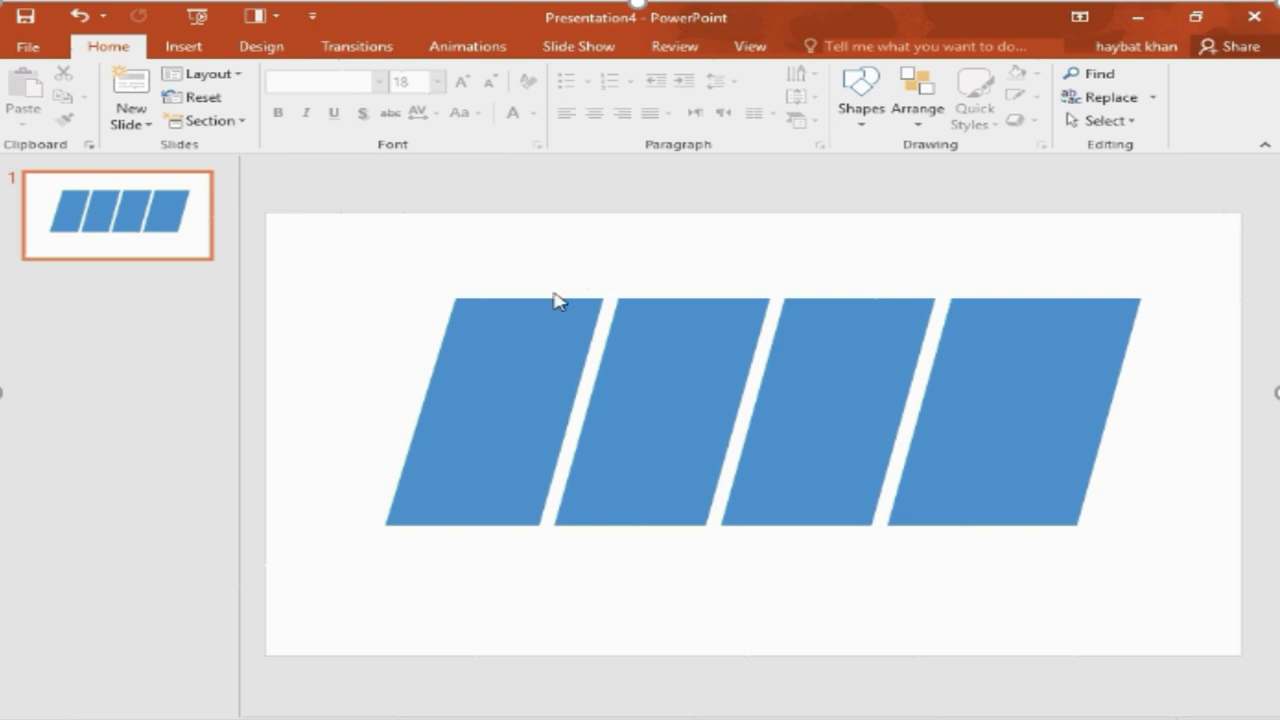
{"action": "left_click", "coordinate": [500, 396]}
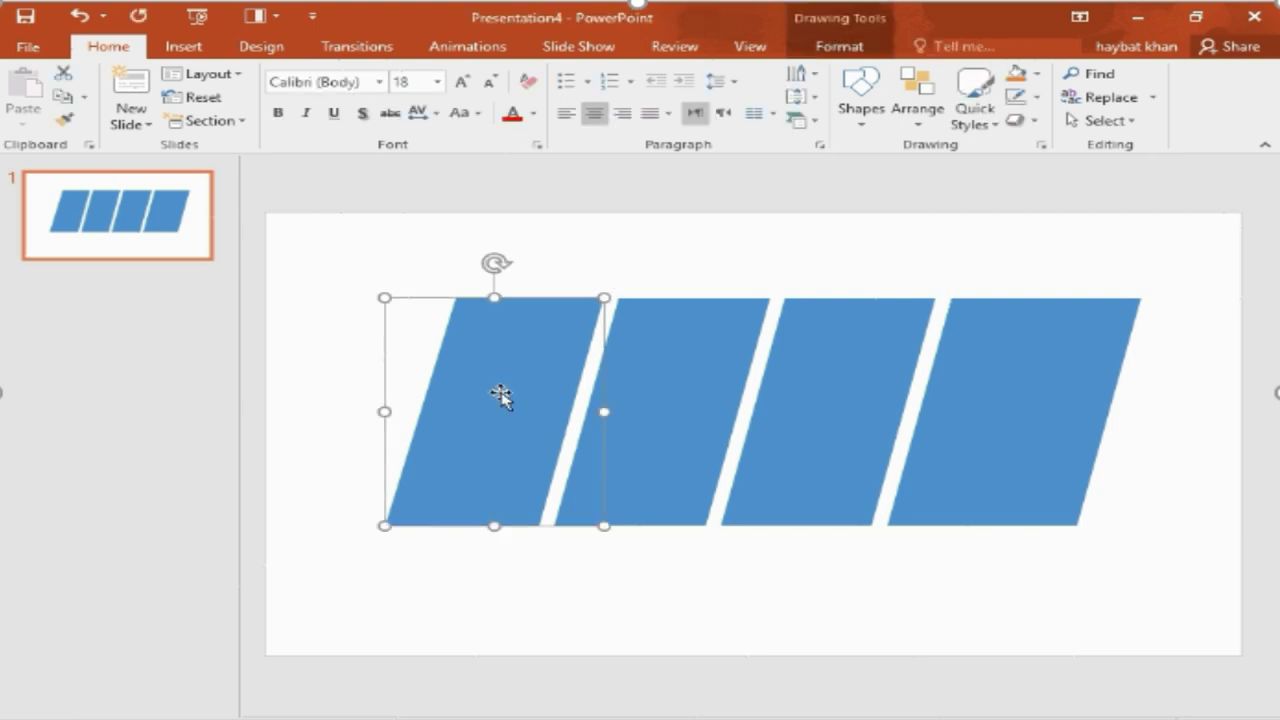
- Open Format Shape for the first parallelogram and expand its Fill settings
{"action": "right_click", "coordinate": [500, 392]}
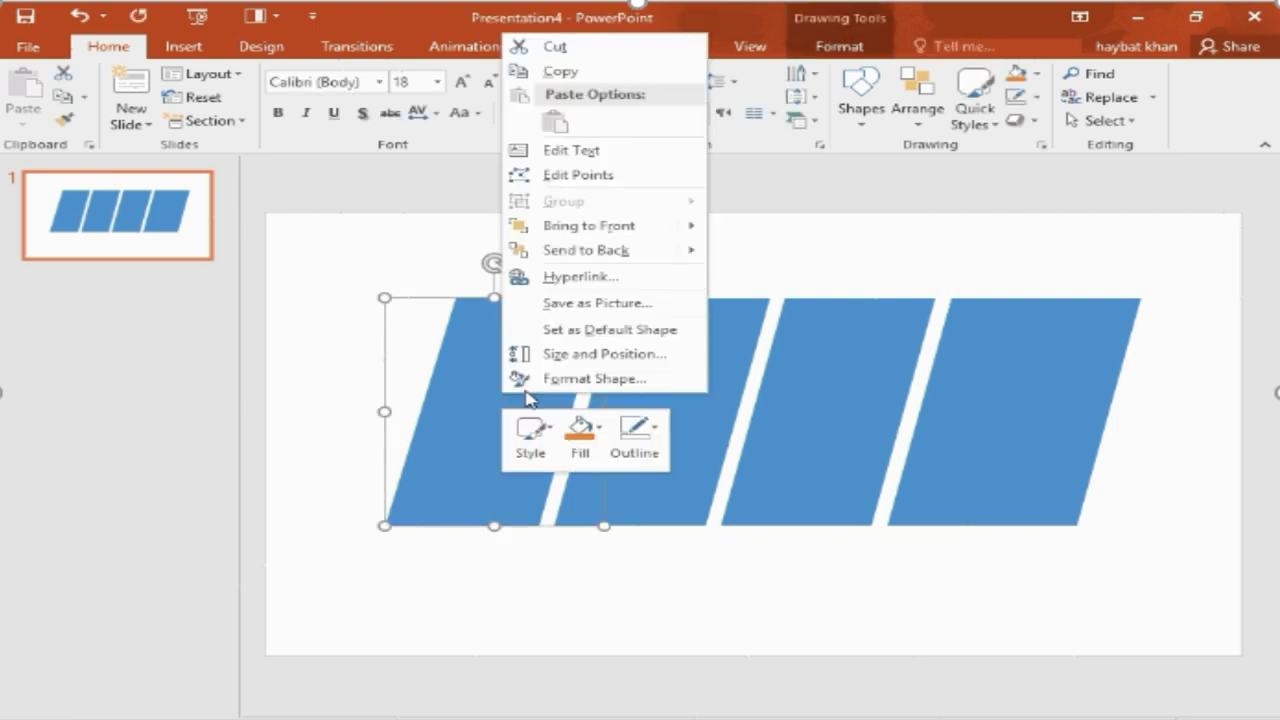
{"action": "left_click", "coordinate": [593, 380]}
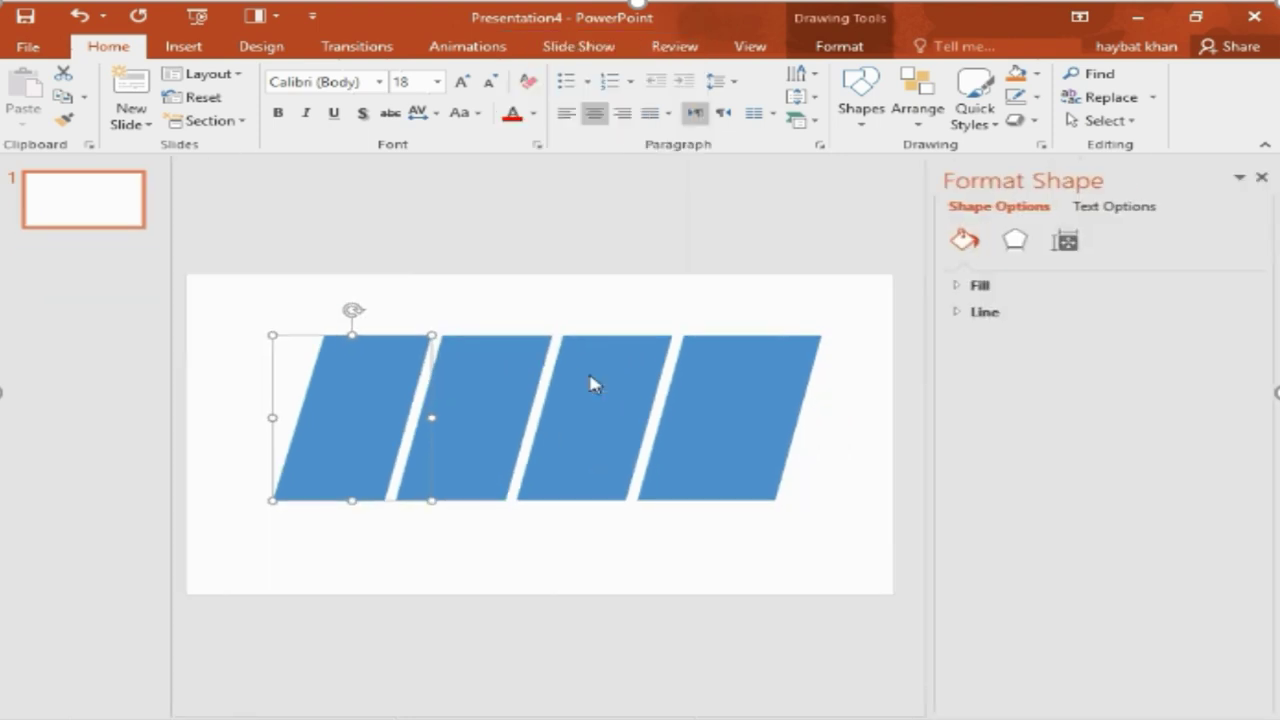
{"action": "left_click", "coordinate": [982, 287]}
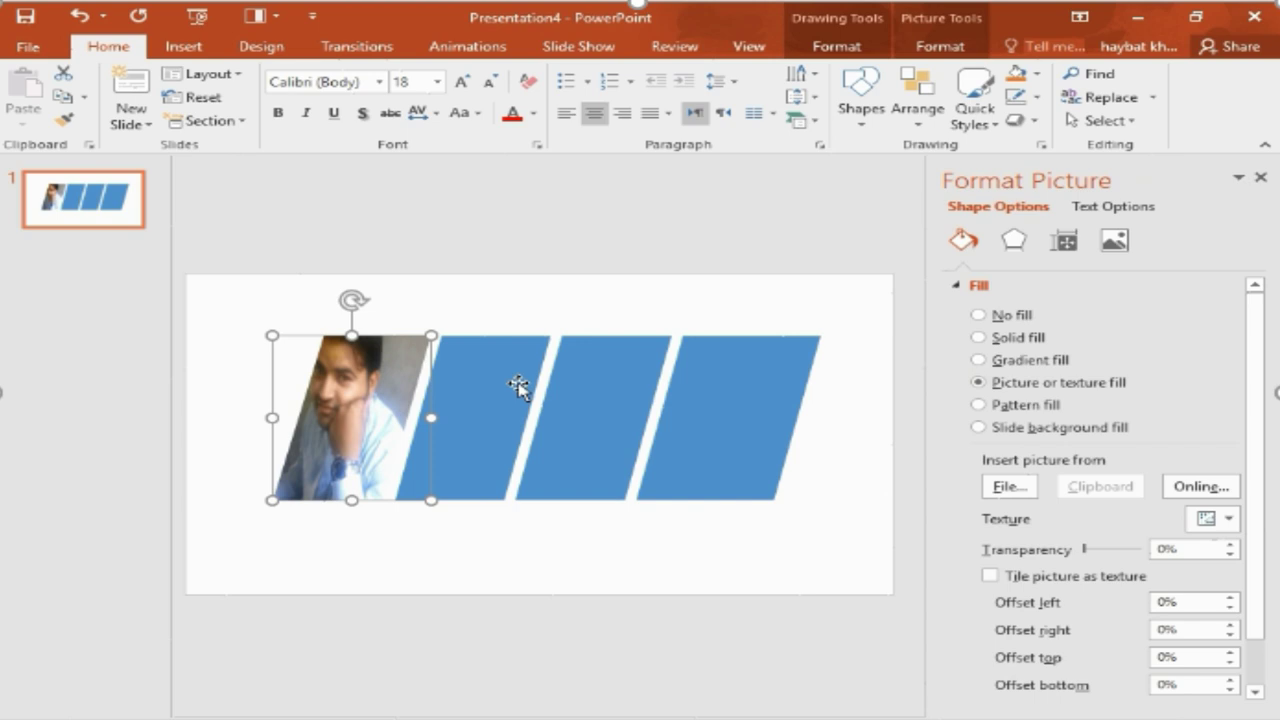
{"action": "left_click", "coordinate": [489, 406]}
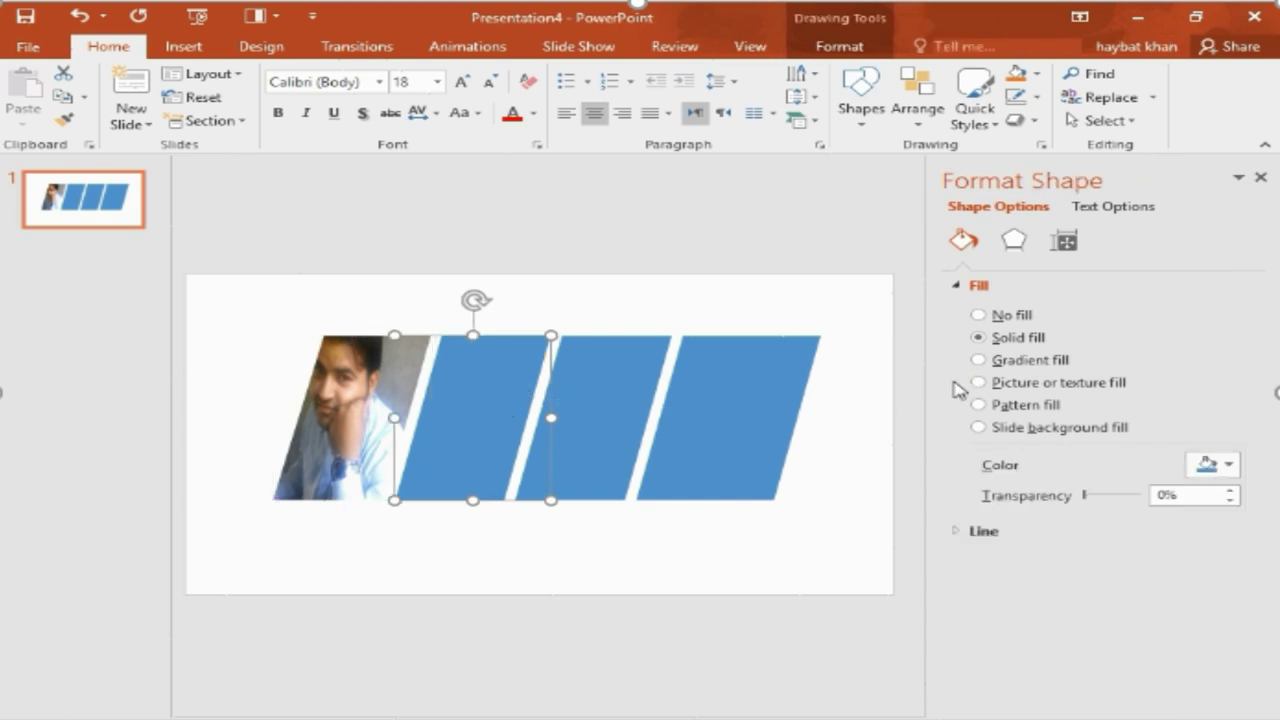
- Fill the second parallelogram with the white-shirt man's photo from E:\presentation
{"action": "left_click", "coordinate": [1001, 382]}
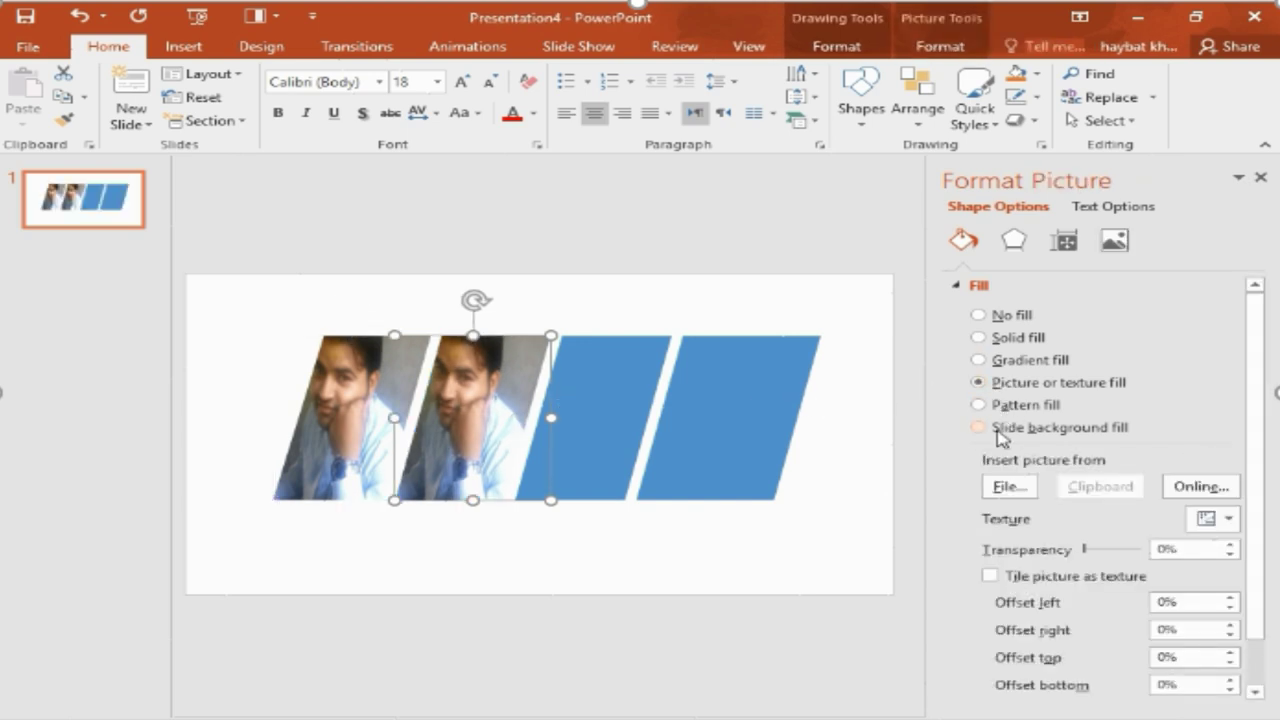
{"action": "left_click", "coordinate": [1003, 487]}
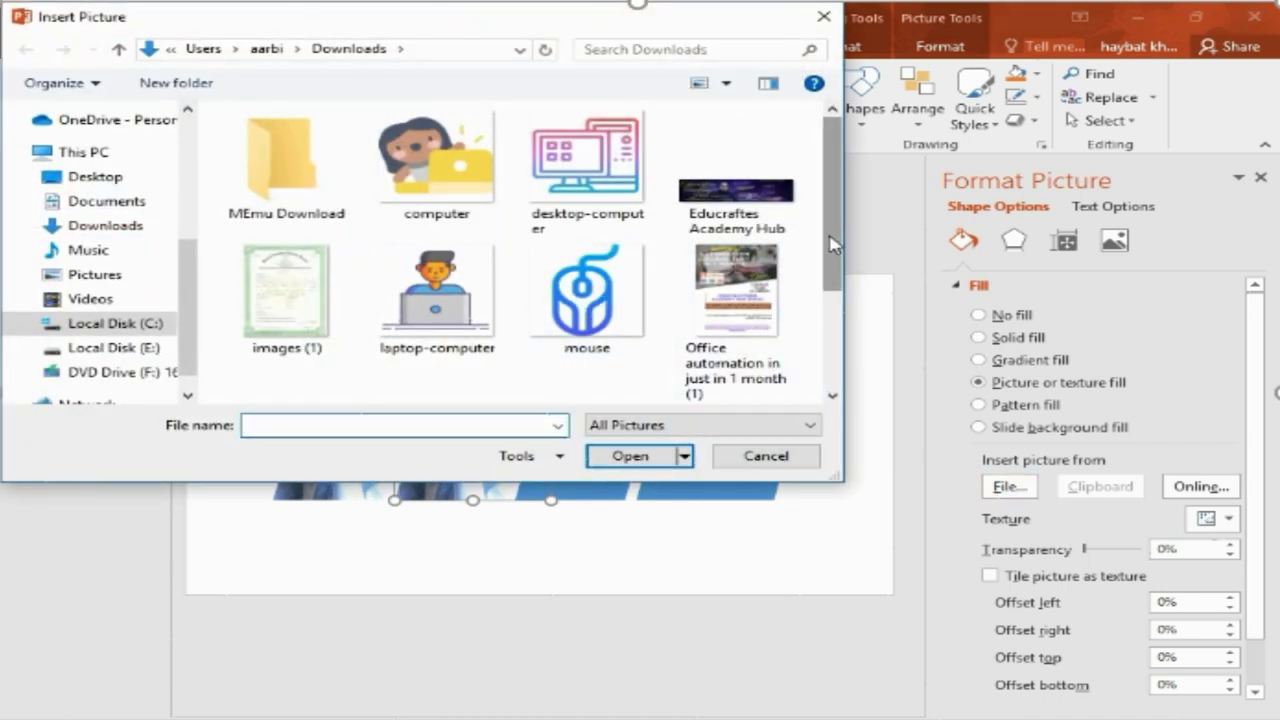
{"action": "left_click_drag", "start_coordinate": [830, 247], "coordinate": [175, 345]}
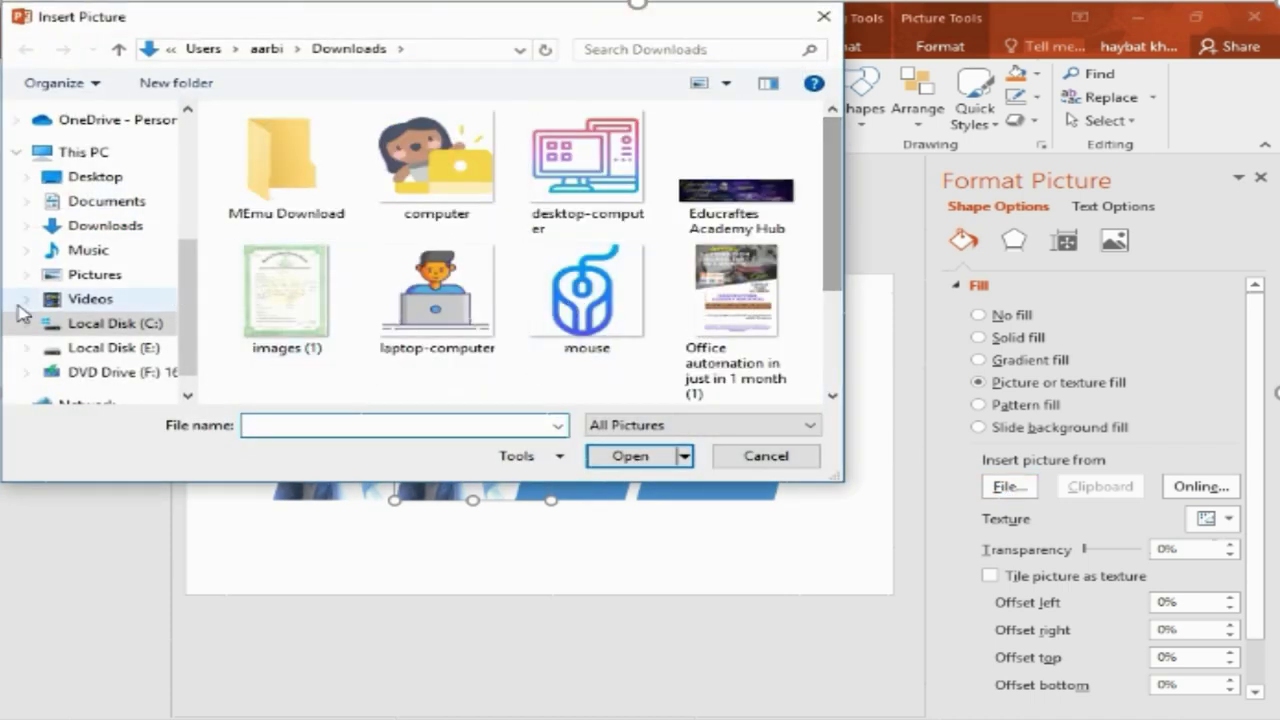
{"action": "left_click", "coordinate": [108, 348]}
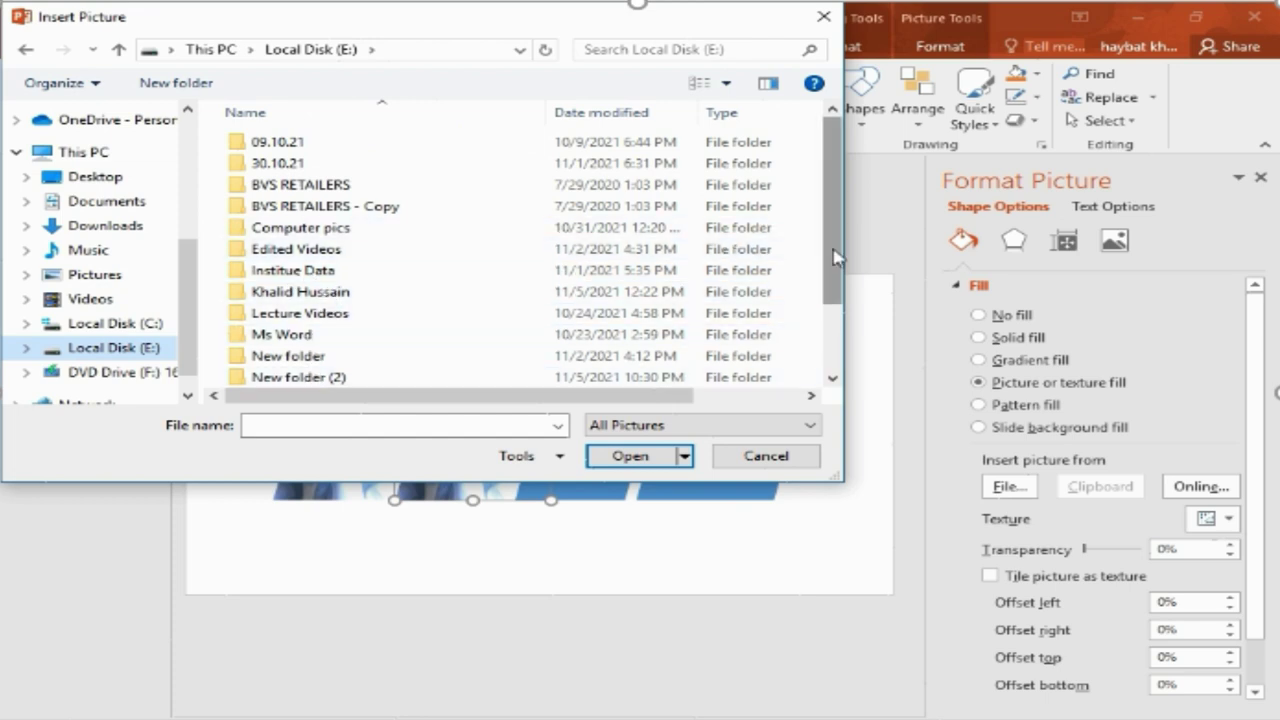
{"action": "scroll", "coordinate": [835, 256], "scroll_direction": "down", "scroll_amount": 2}
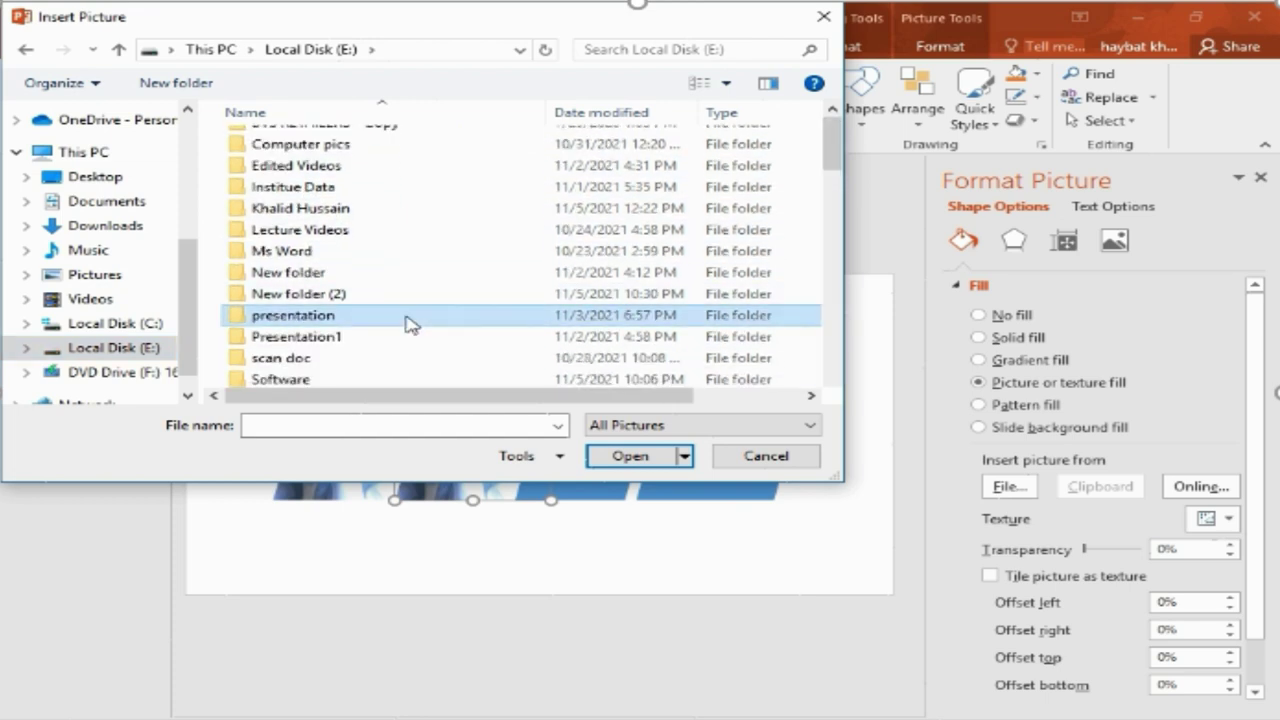
{"action": "double_click", "coordinate": [410, 323]}
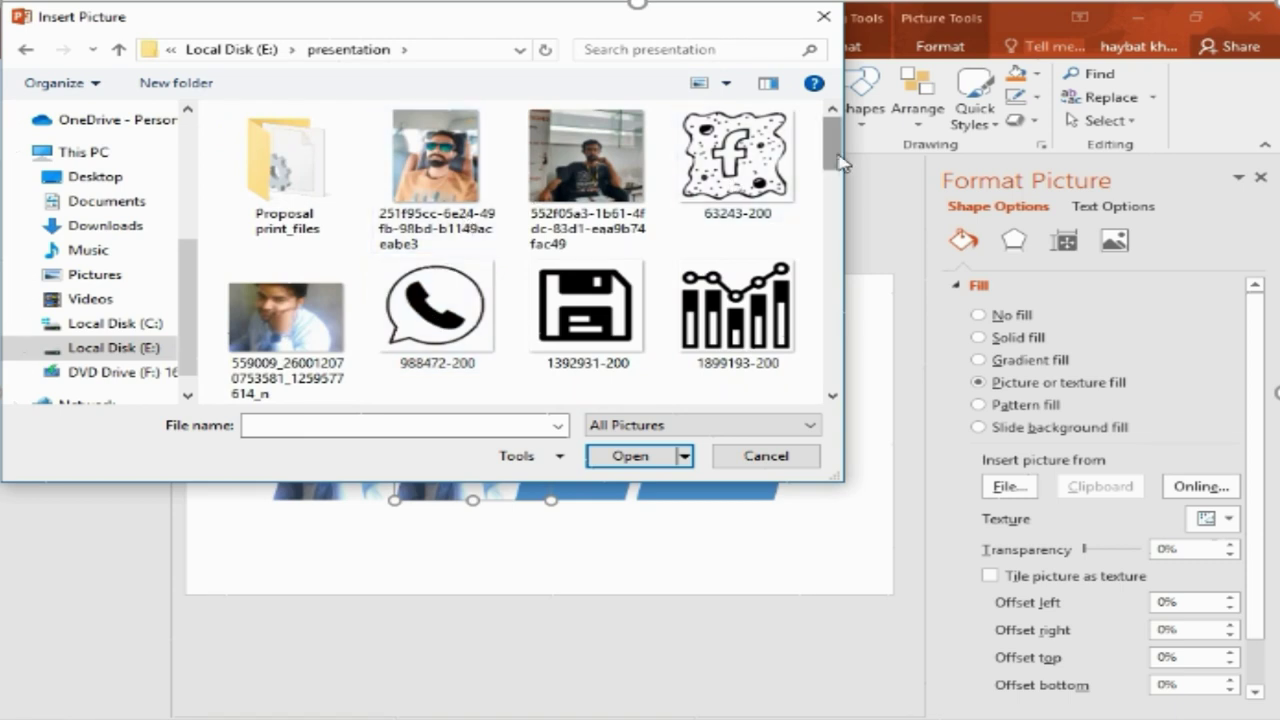
{"action": "left_click_drag", "start_coordinate": [840, 162], "coordinate": [848, 222]}
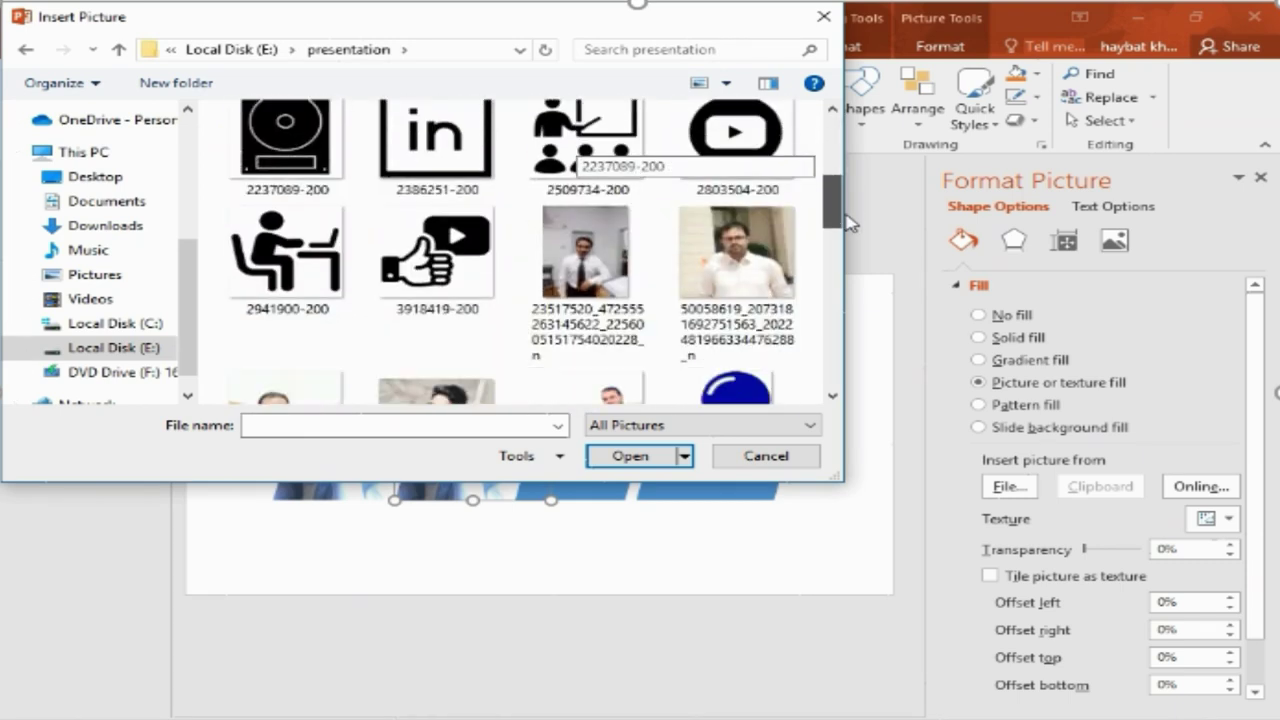
{"action": "left_click", "coordinate": [700, 270]}
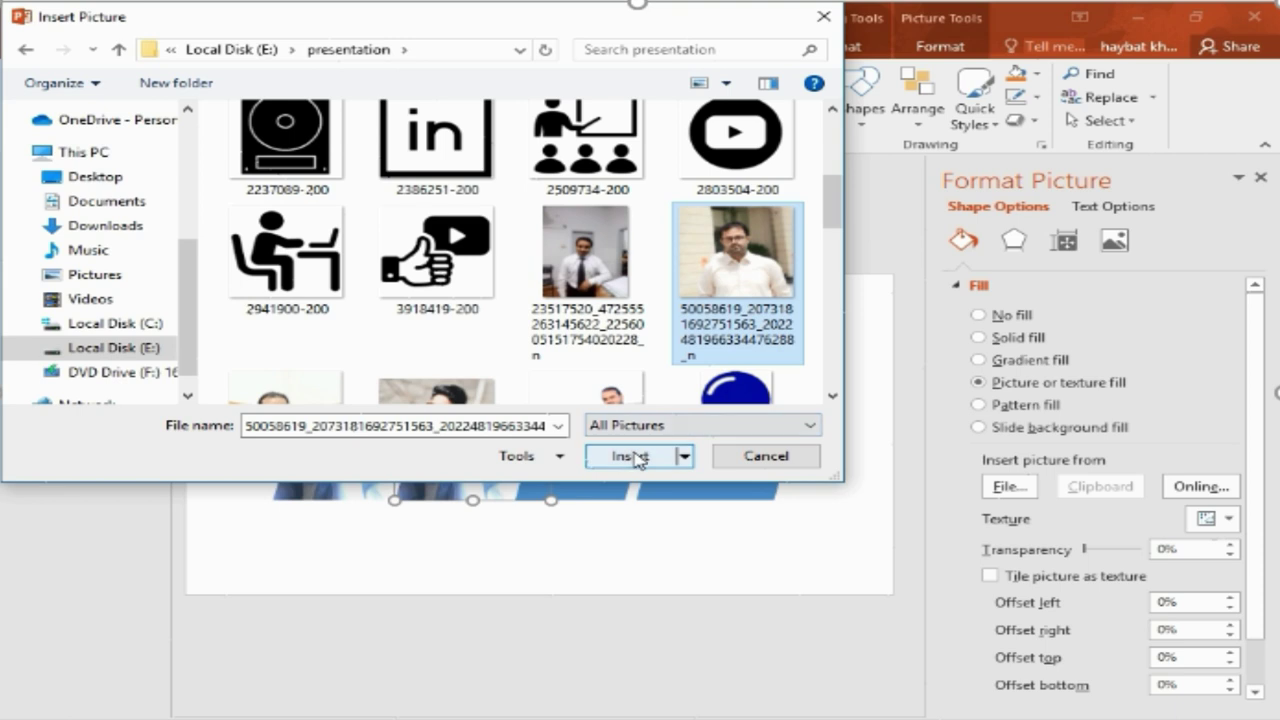
{"action": "left_click", "coordinate": [633, 457]}
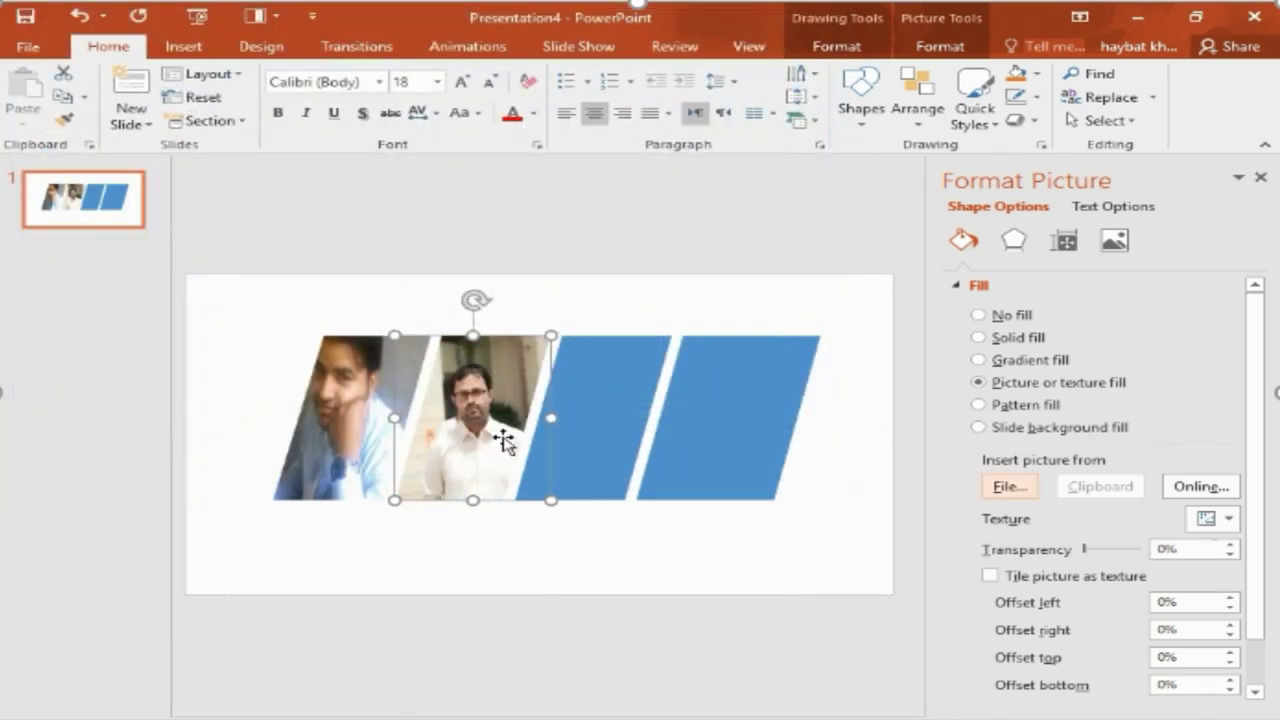
- Fill the third parallelogram with the photo of the man in a red shirt
{"action": "left_click", "coordinate": [593, 440]}
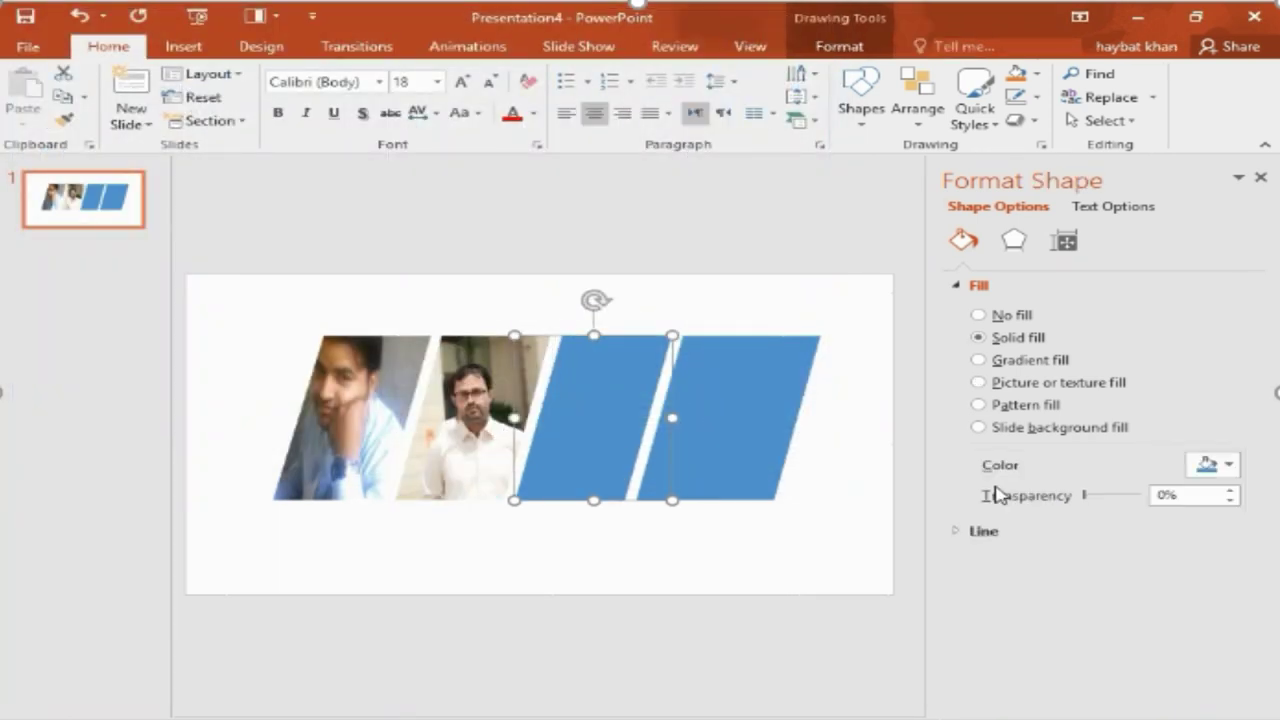
{"action": "left_click", "coordinate": [1008, 384]}
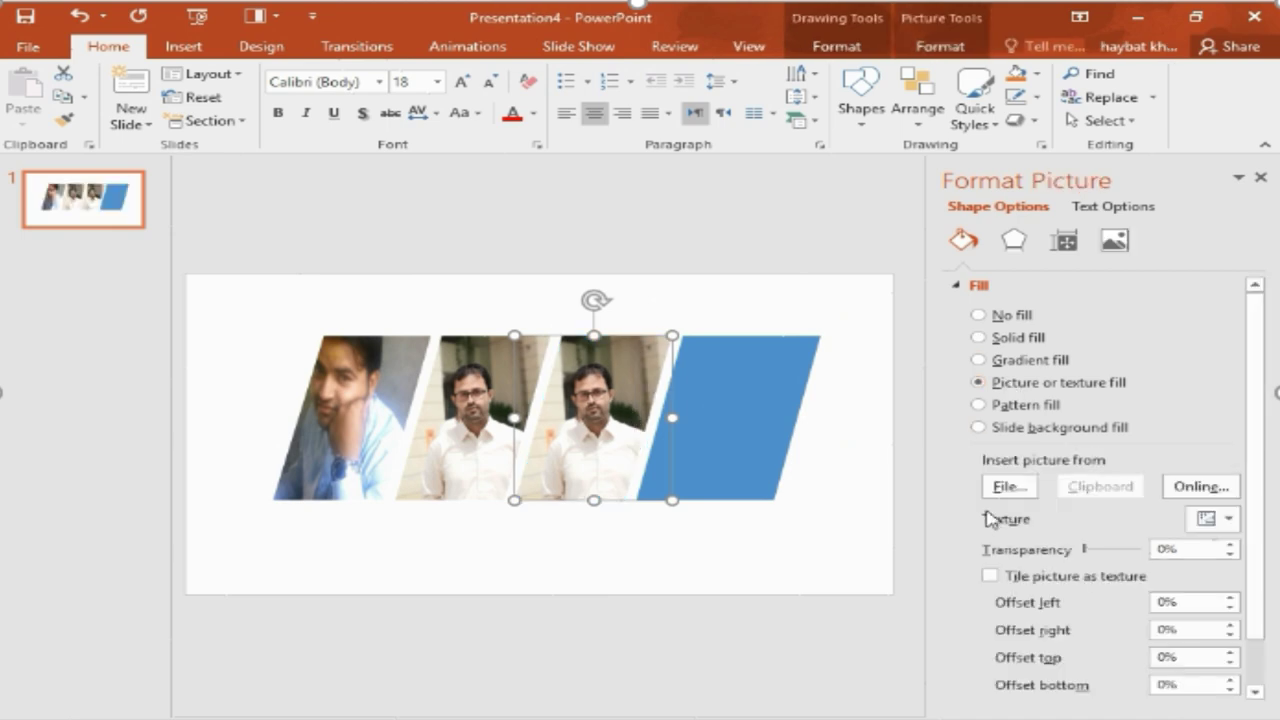
{"action": "left_click", "coordinate": [1010, 487]}
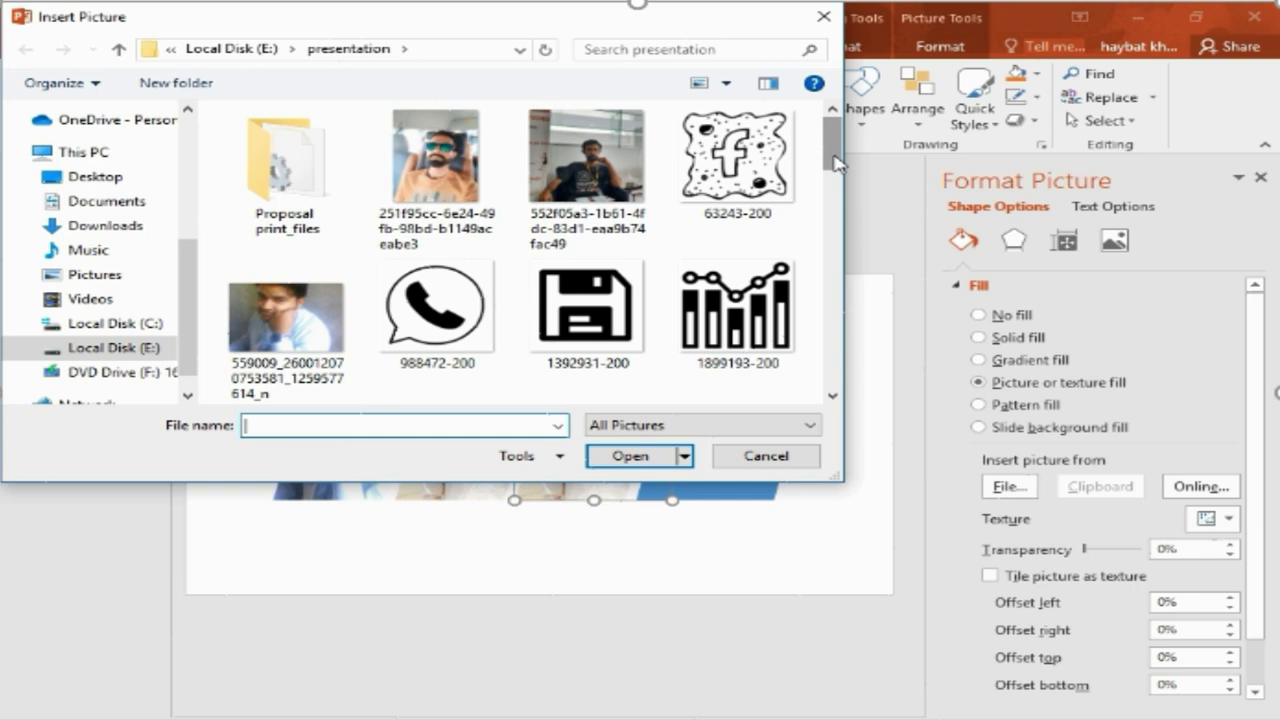
{"action": "left_click_drag", "start_coordinate": [836, 163], "coordinate": [846, 246]}
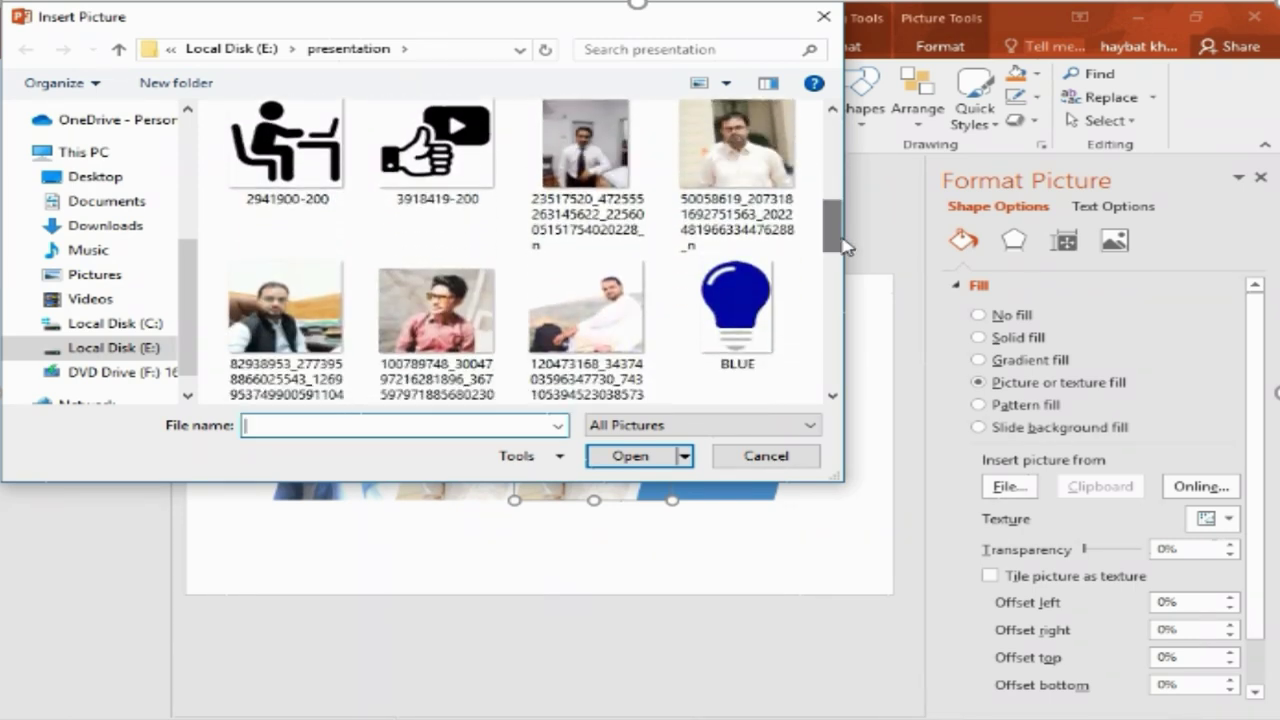
{"action": "left_click", "coordinate": [436, 310]}
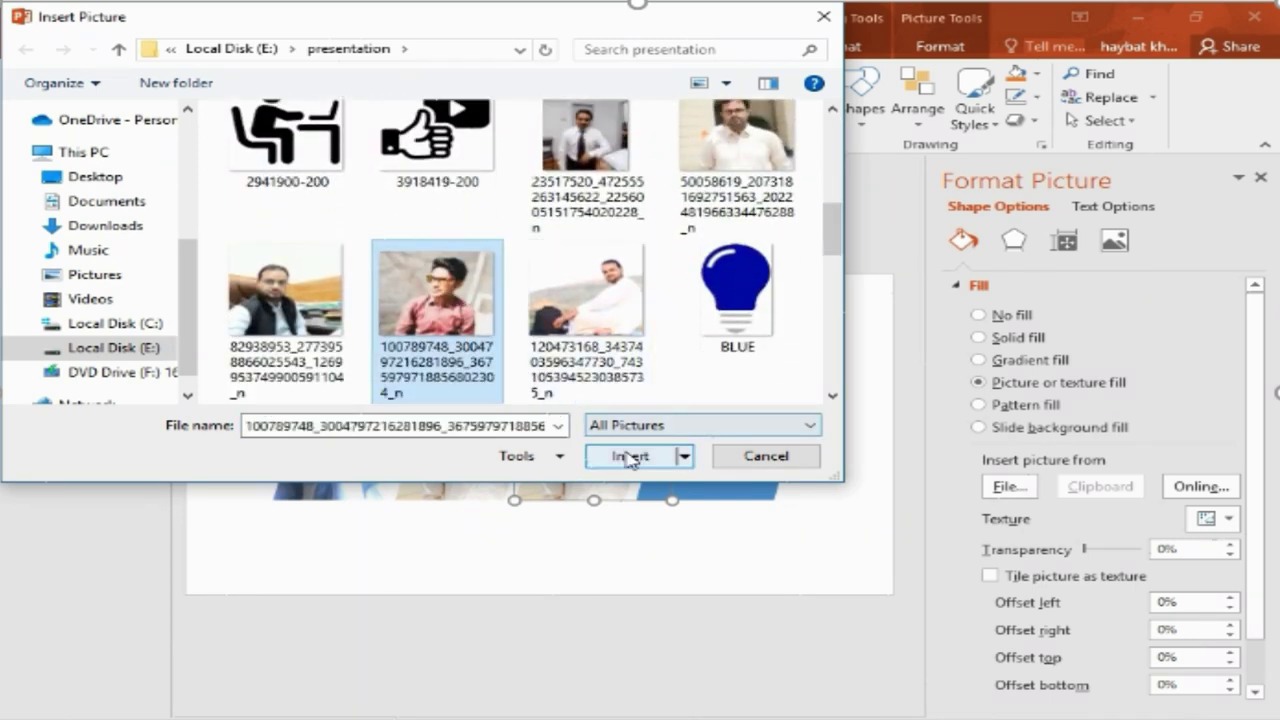
{"action": "left_click", "coordinate": [630, 456]}
- Fill the fourth parallelogram with the photo of the man wearing a tie
{"action": "left_click", "coordinate": [740, 443]}
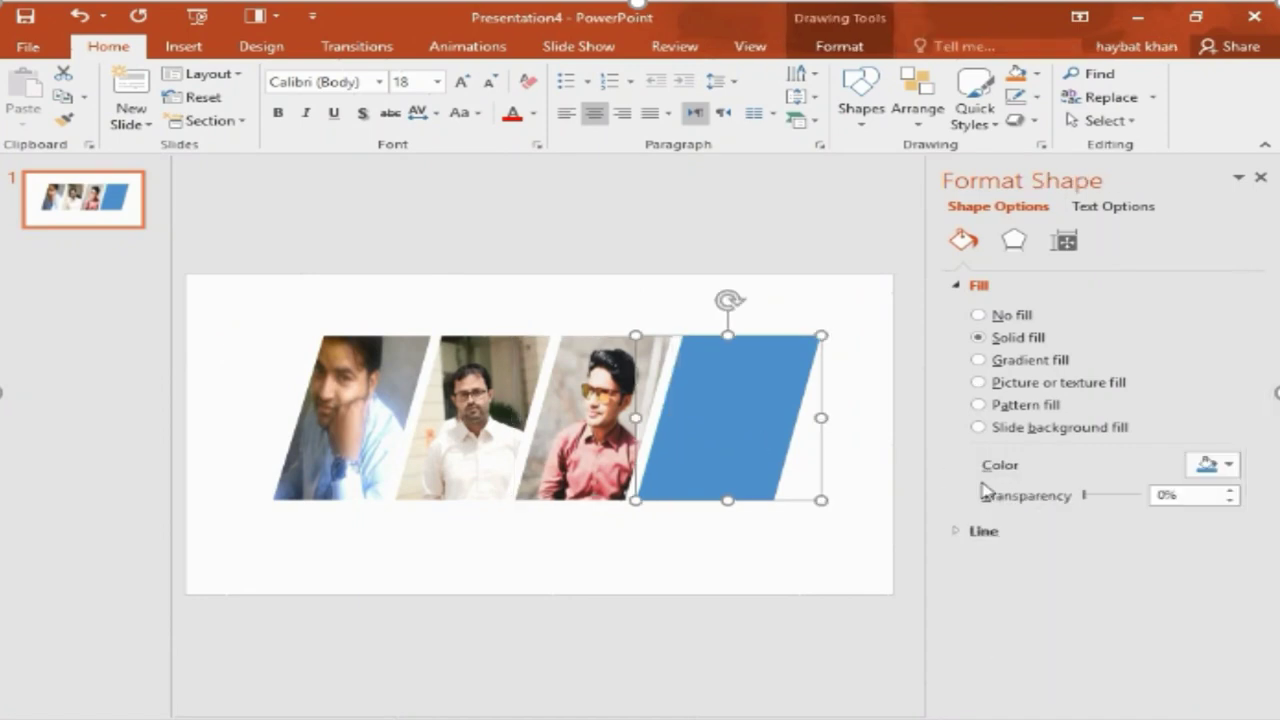
{"action": "left_click", "coordinate": [1005, 388]}
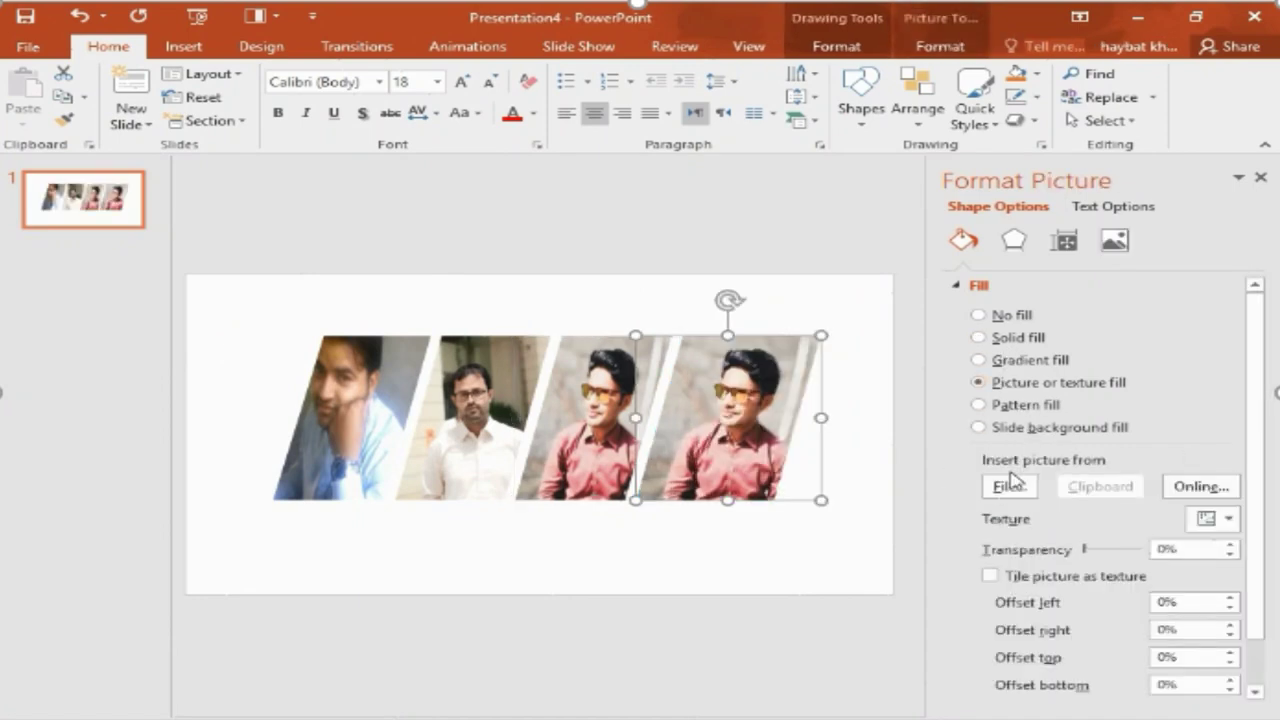
{"action": "left_click", "coordinate": [1008, 486]}
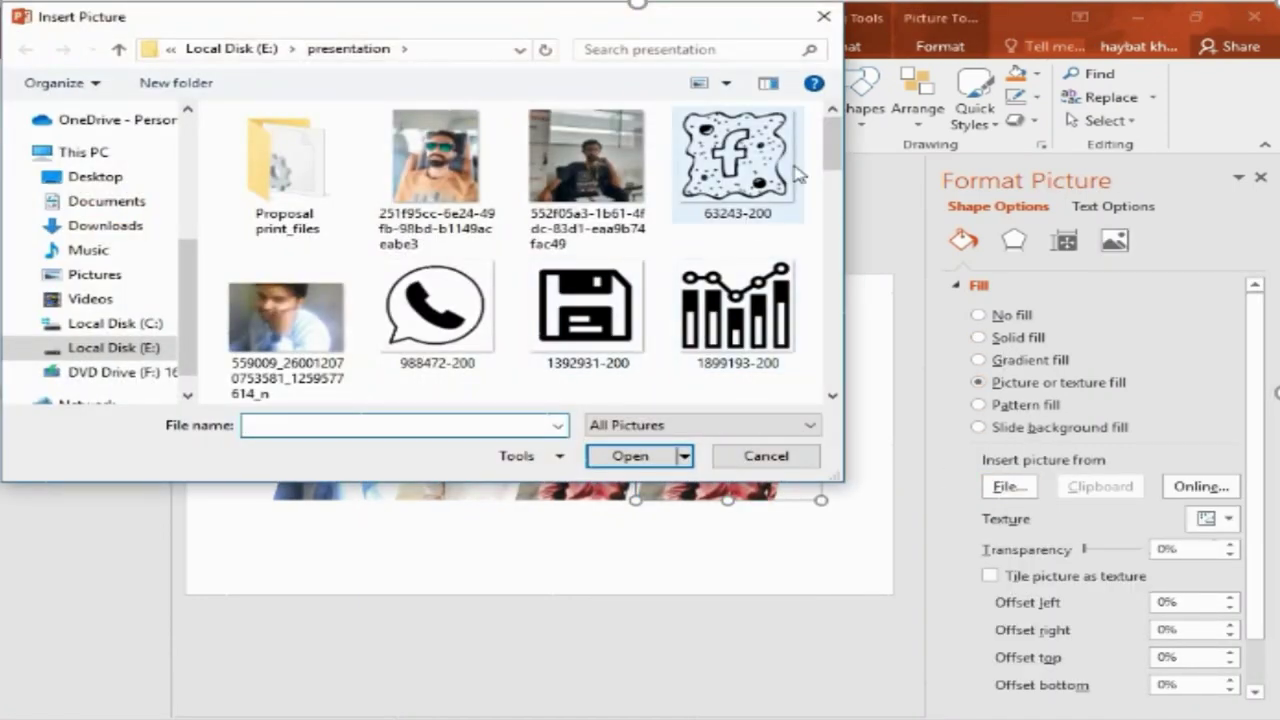
{"action": "mouse_move", "coordinate": [831, 148]}
{"action": "left_mouse_down"}
{"action": "mouse_move", "coordinate": [857, 258]}
{"action": "mouse_move", "coordinate": [835, 190]}
{"action": "left_mouse_up"}
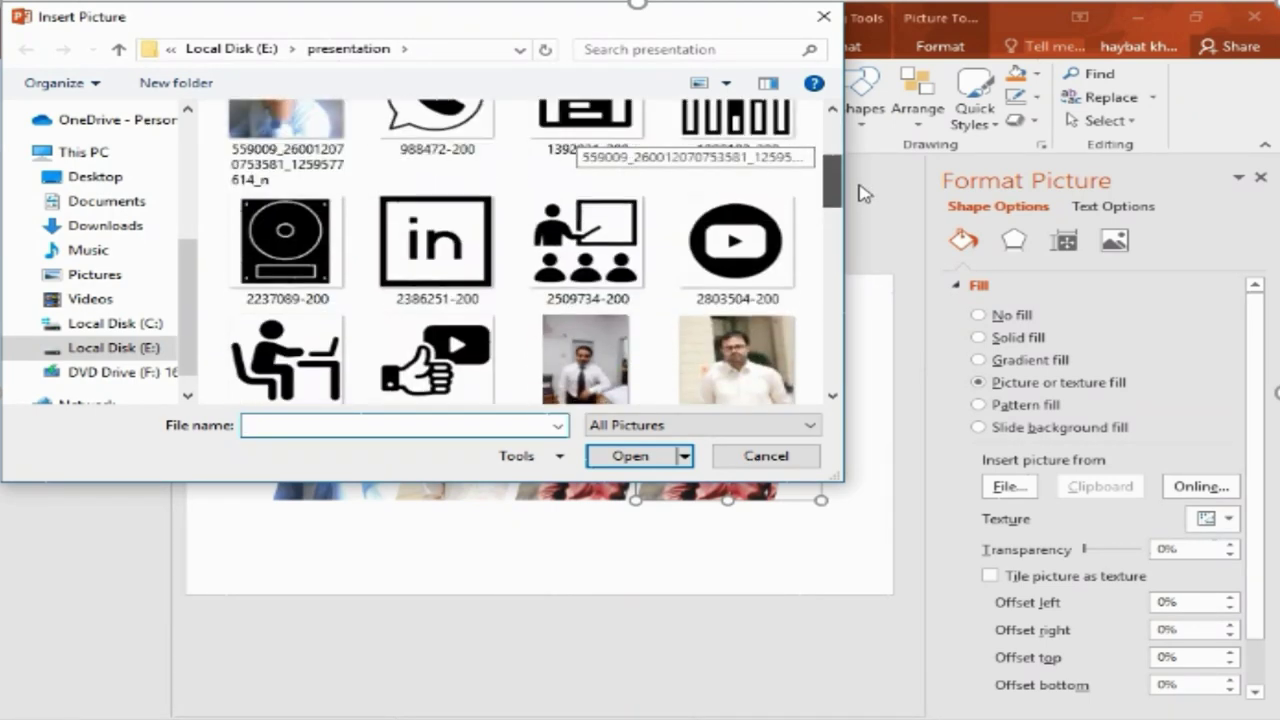
{"action": "left_click", "coordinate": [590, 345]}
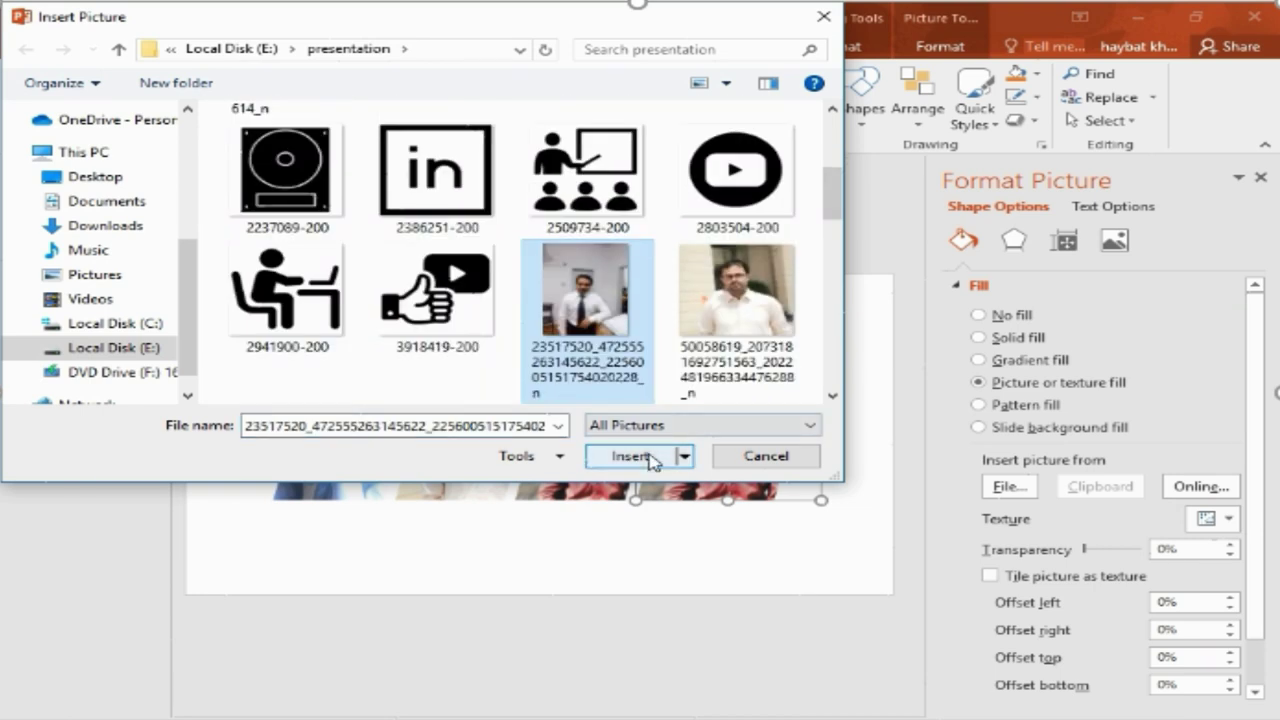
{"action": "left_click", "coordinate": [630, 456]}
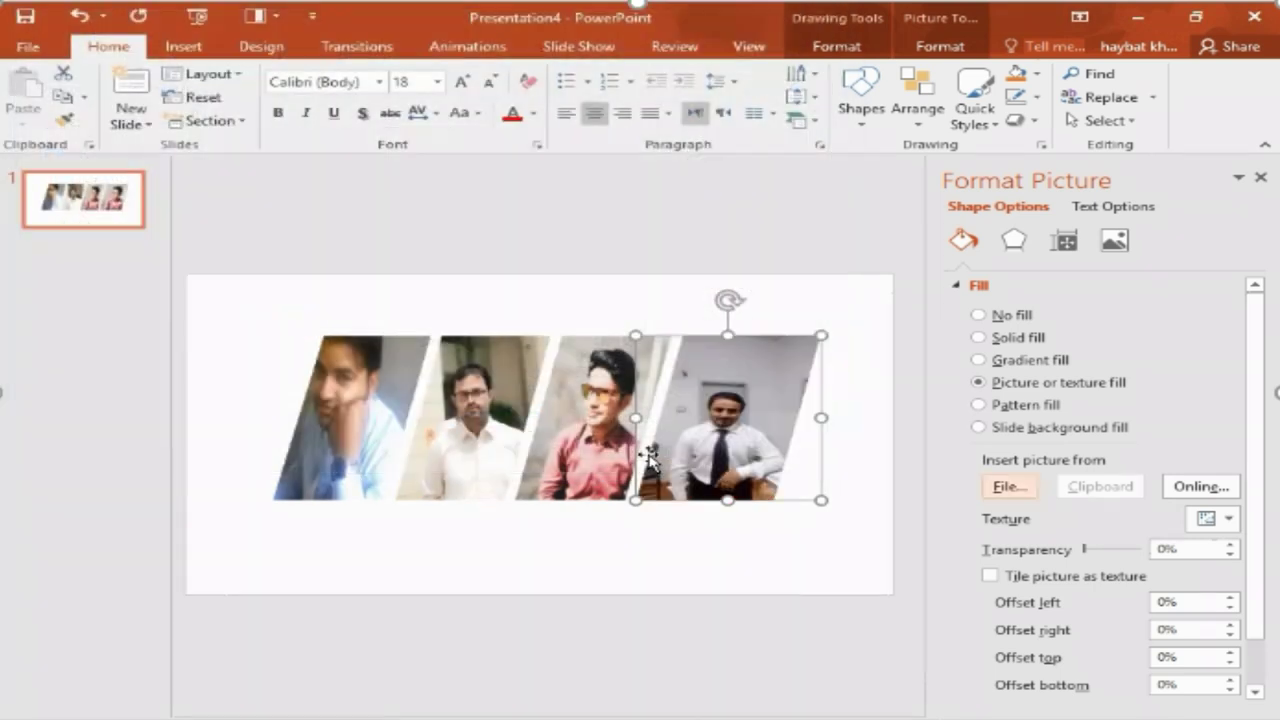
- Try one combined text box of Name, Designation and details below the first photo, then undo it
{"action": "left_click", "coordinate": [724, 558]}
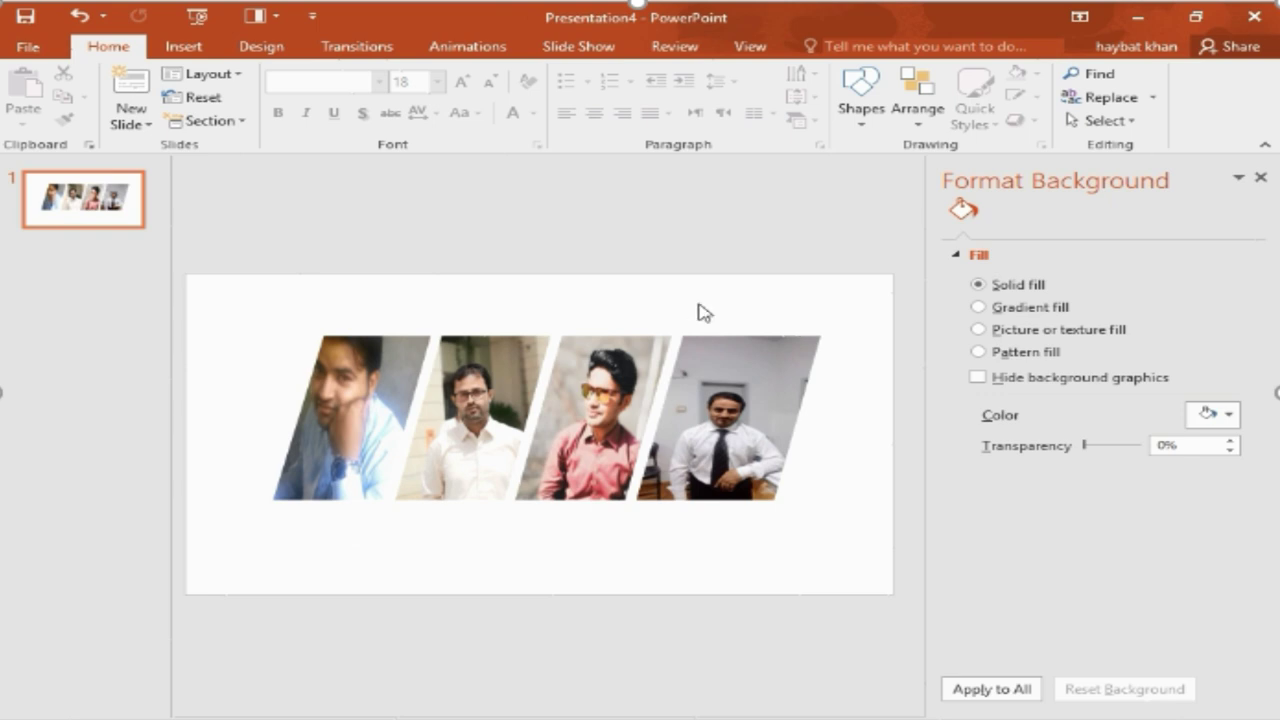
{"action": "left_click", "coordinate": [200, 52]}
{"action": "left_click", "coordinate": [747, 93]}
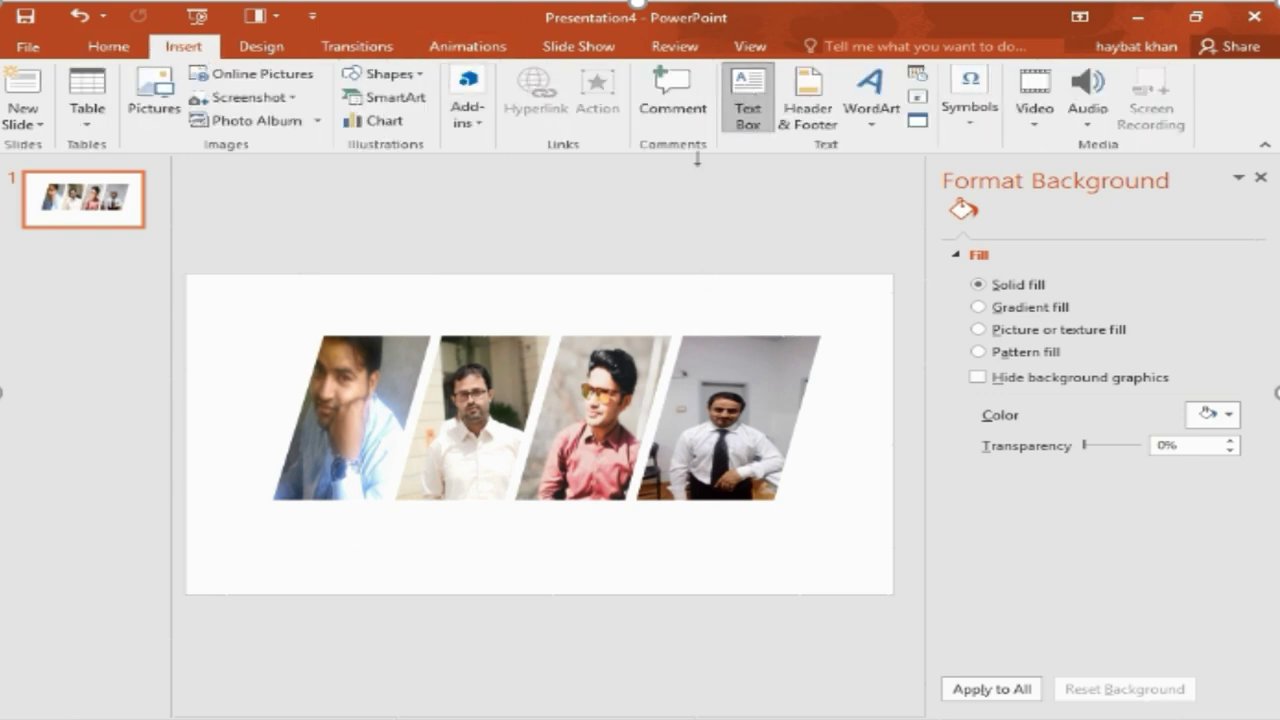
{"action": "left_click", "coordinate": [276, 517]}
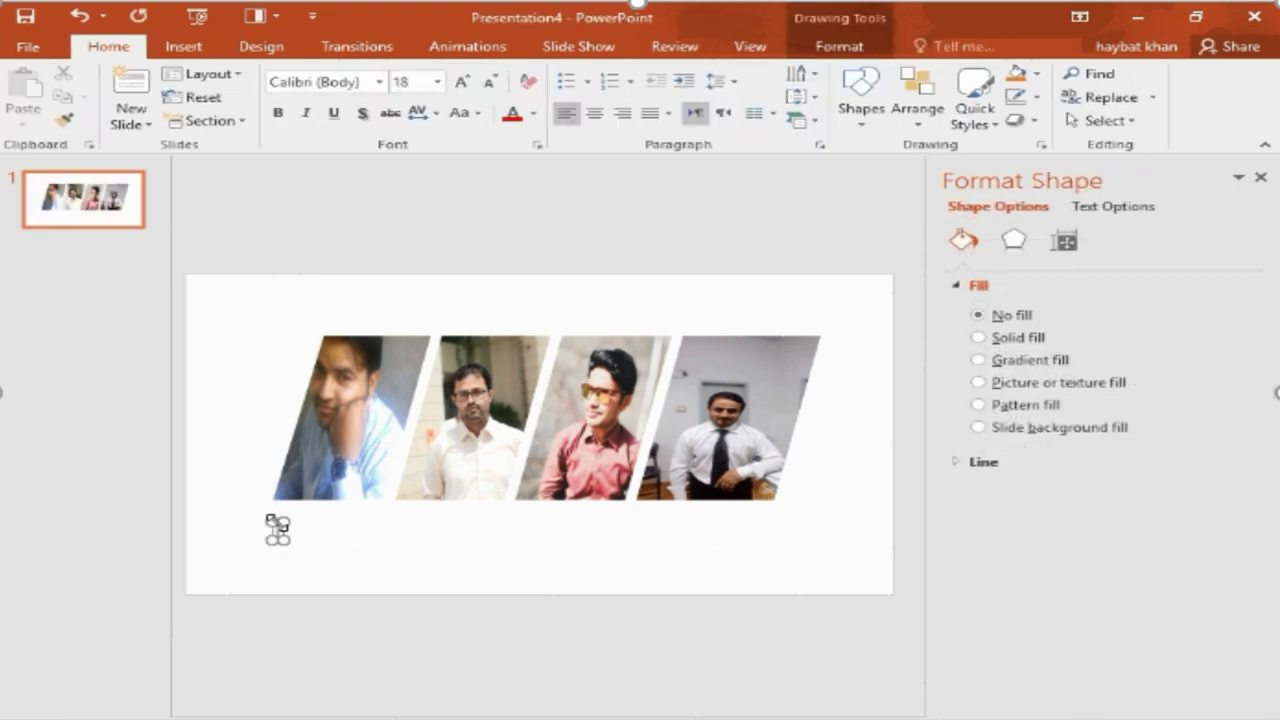
{"action": "type", "text": "Name"}
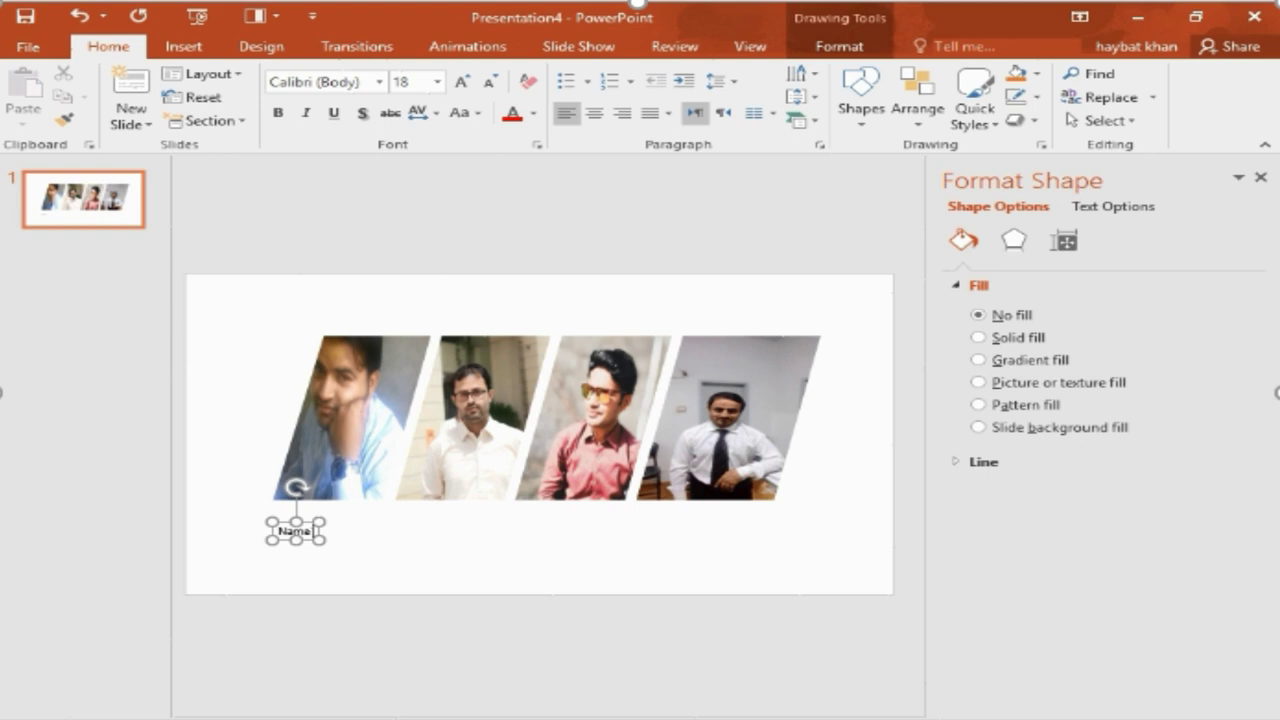
{"action": "key", "text": "Return"}
{"action": "type", "text": "Desig"}
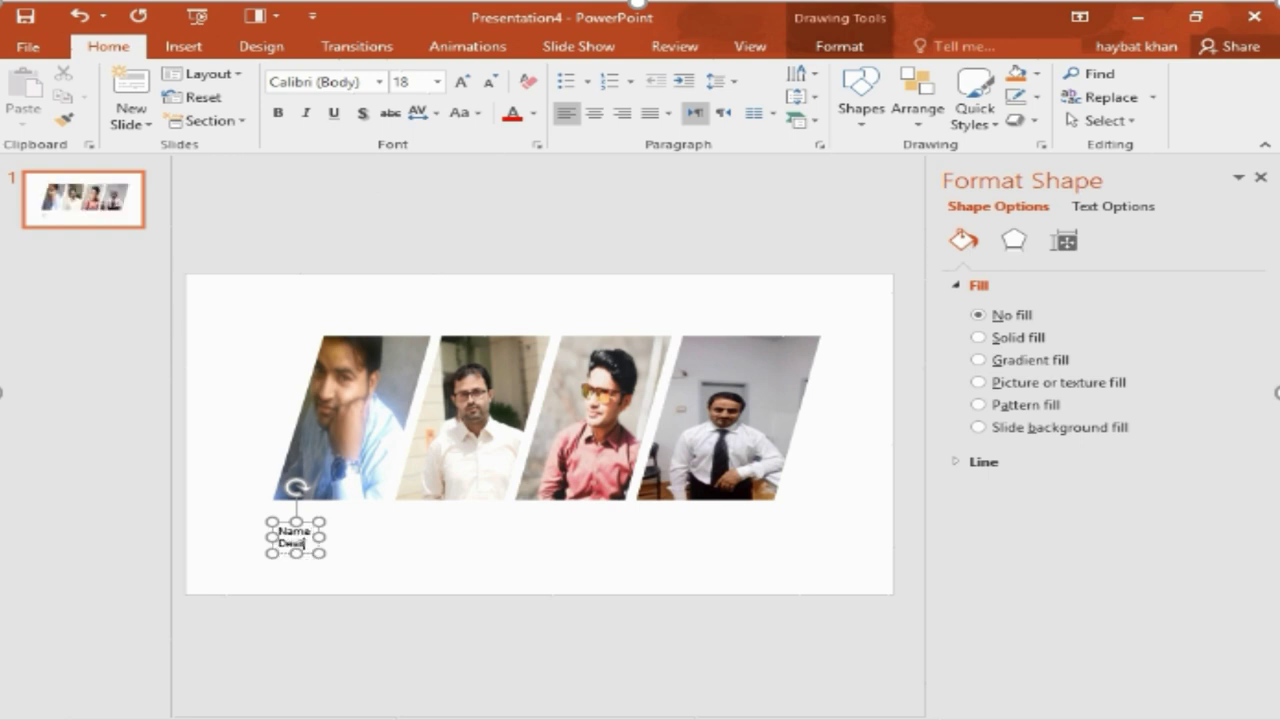
{"action": "type", "text": "nation"}
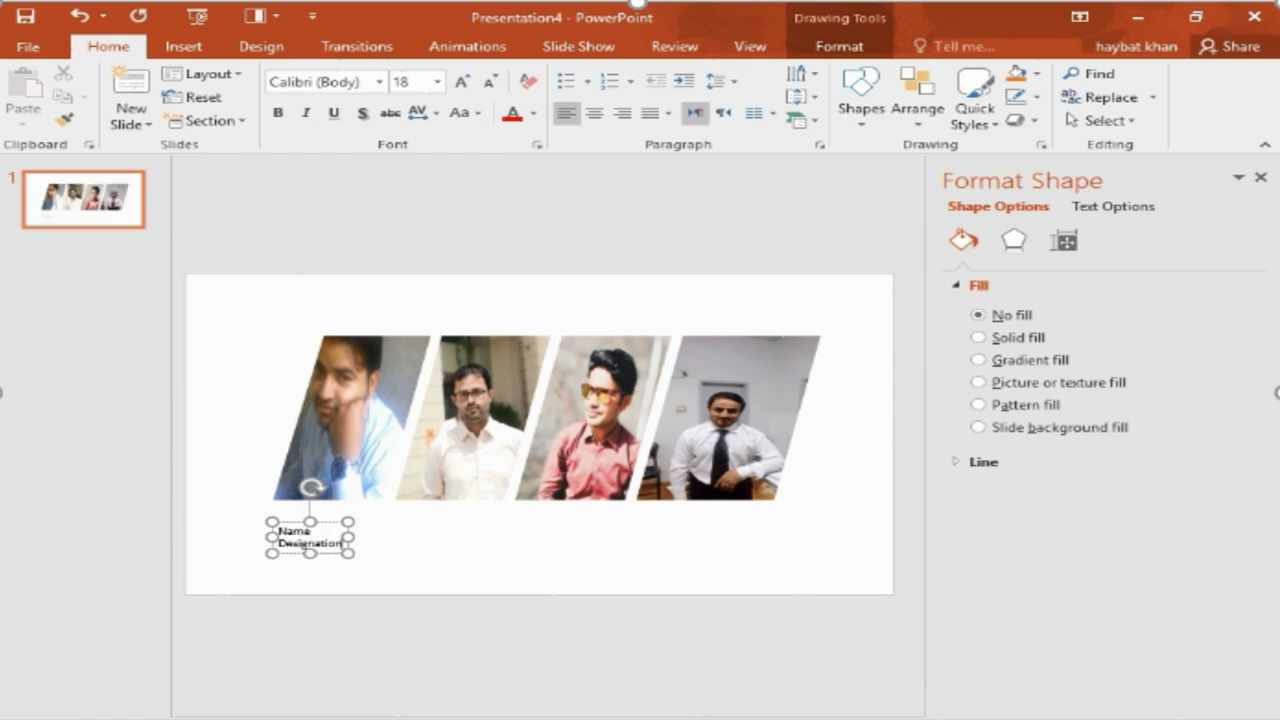
{"action": "key", "text": "Return"}
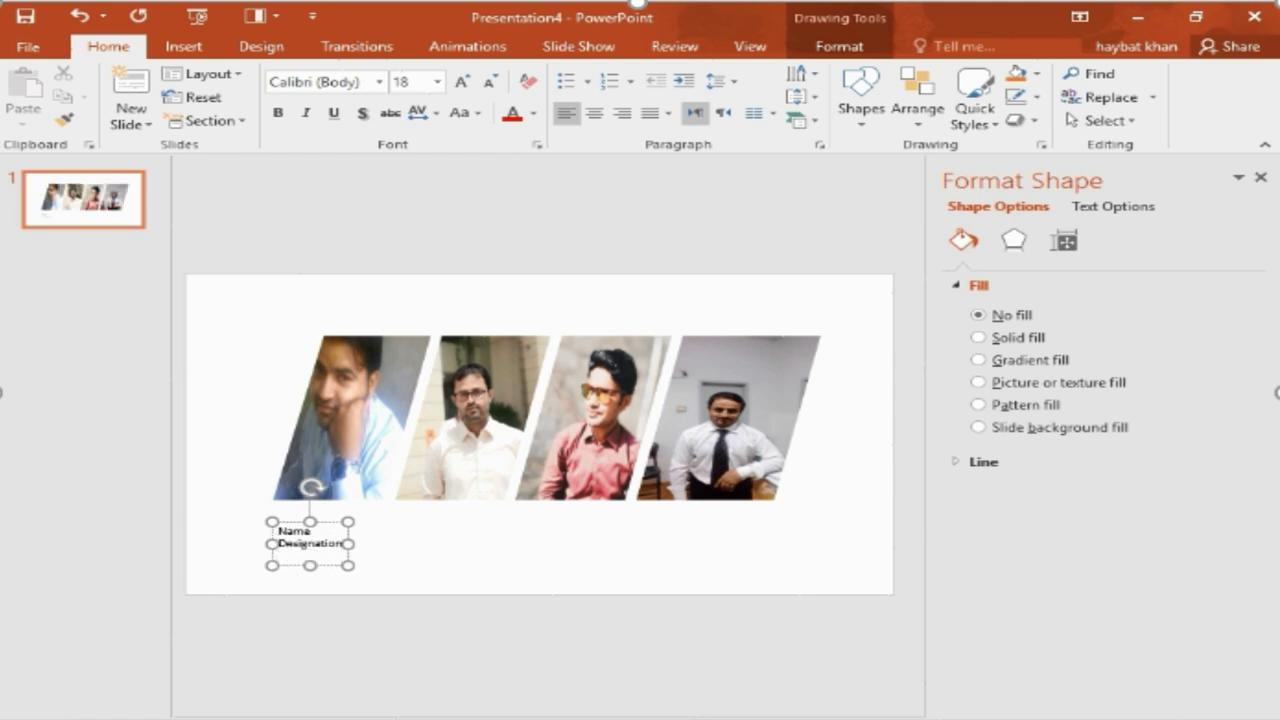
{"action": "type", "text": "wi"}
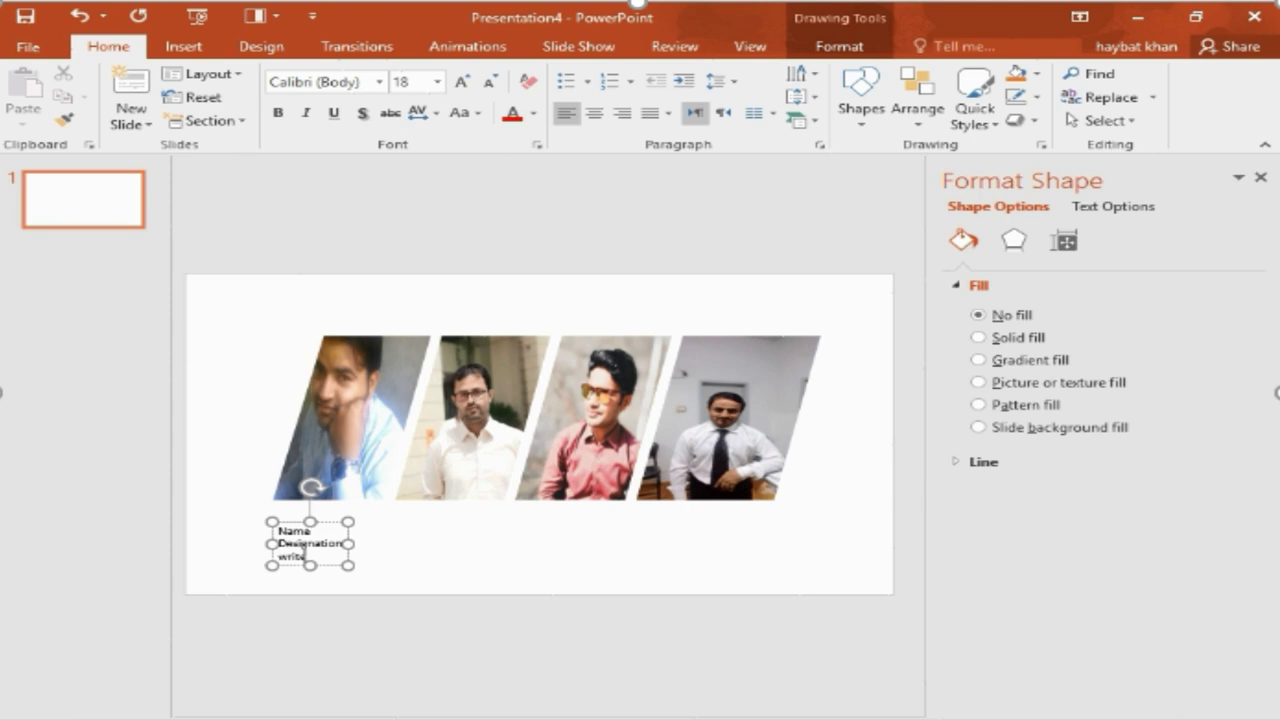
{"action": "type", "text": " some"}
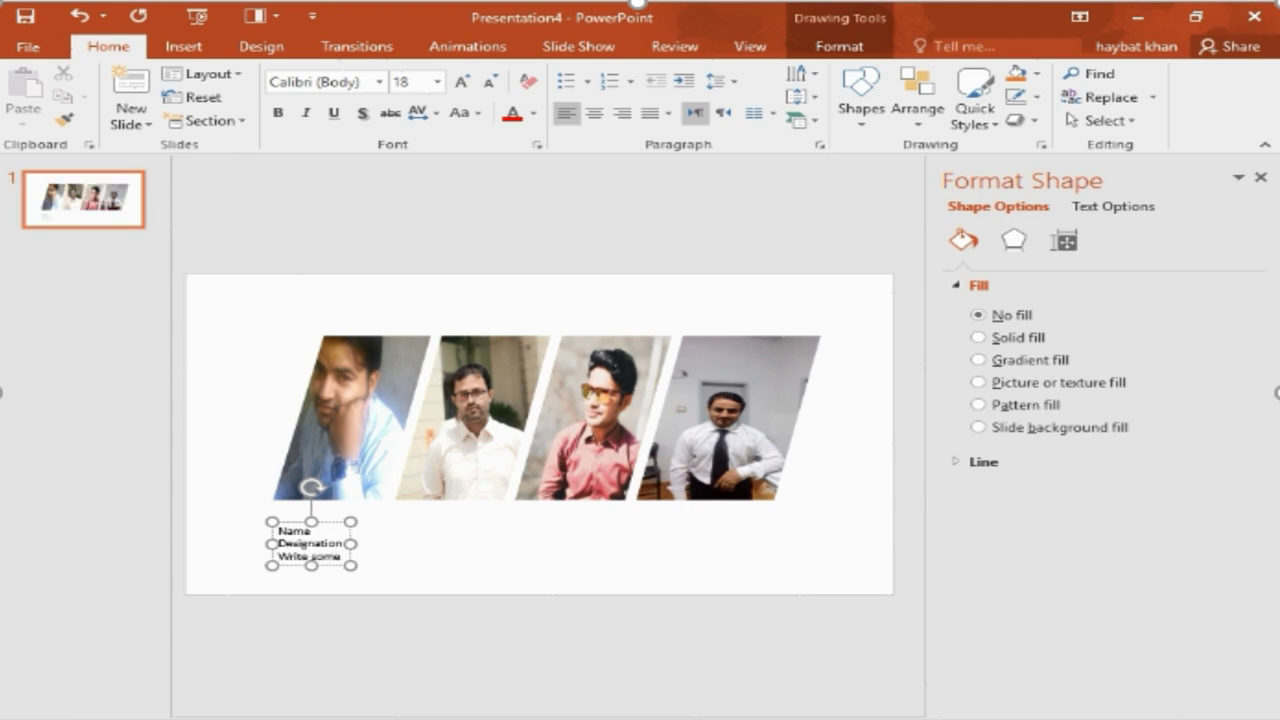
{"action": "type", "text": " detai"}
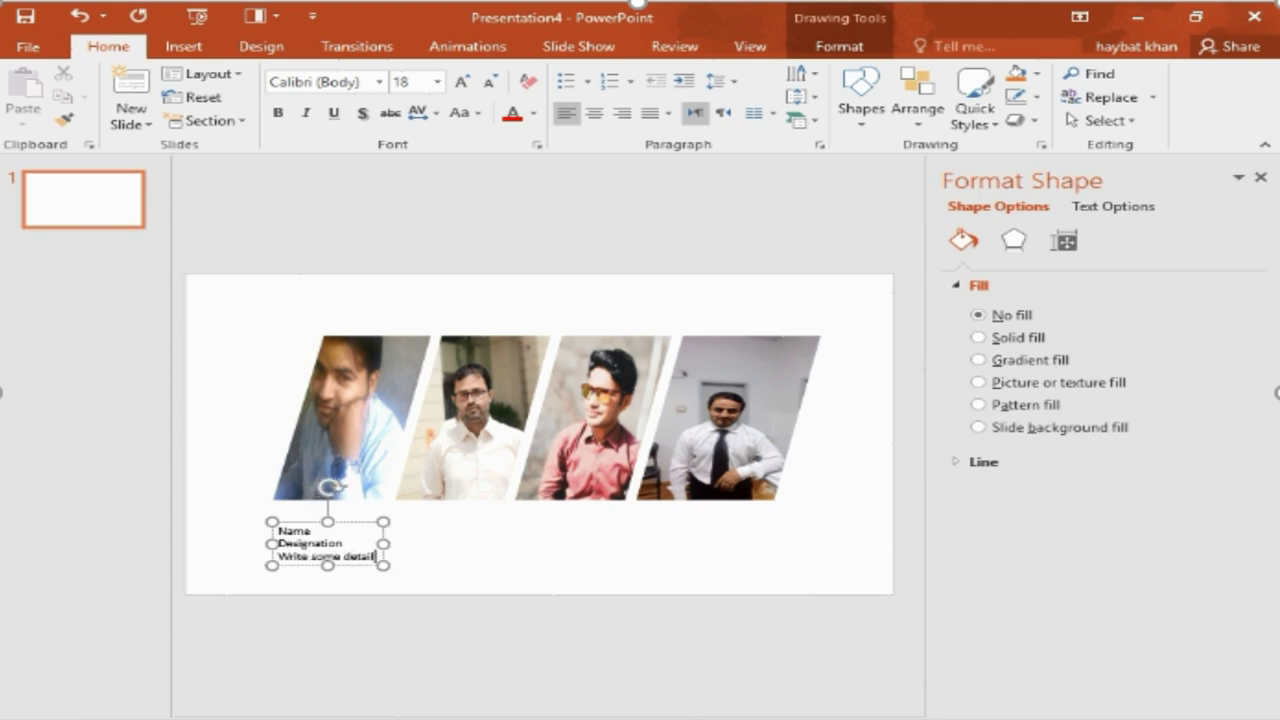
{"action": "type", "text": "l abou"}
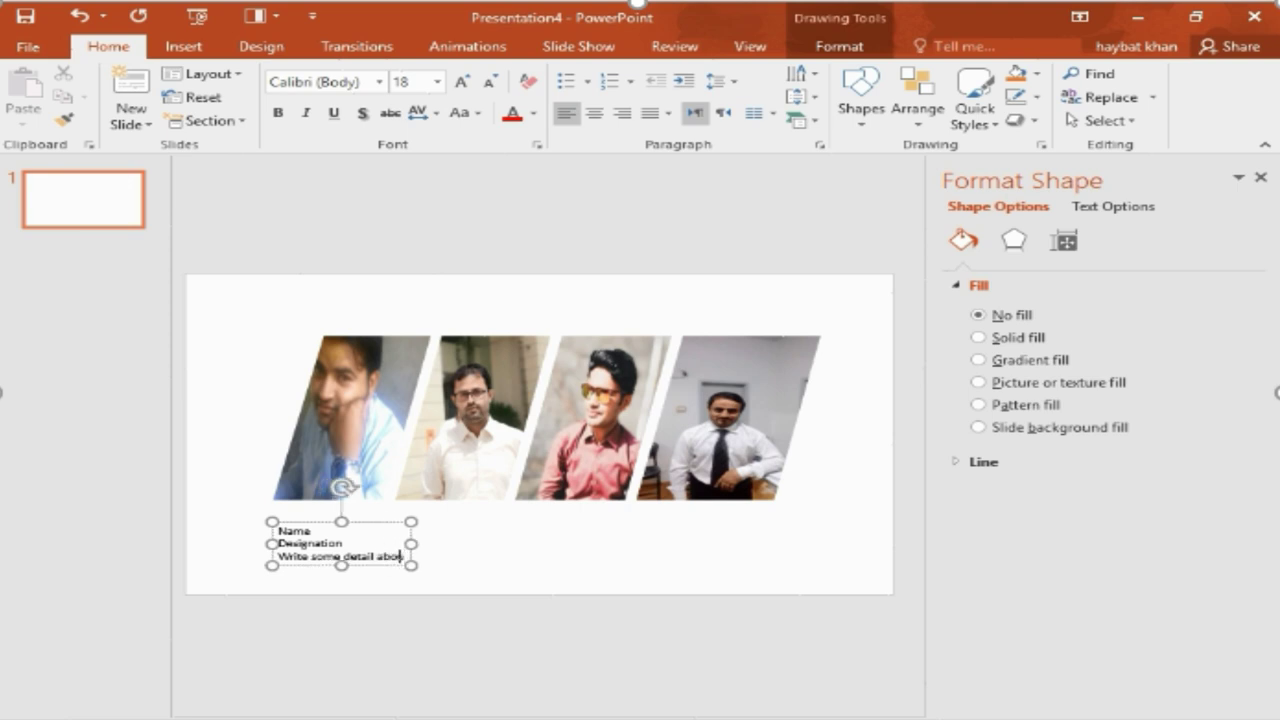
{"action": "type", "text": "t"}
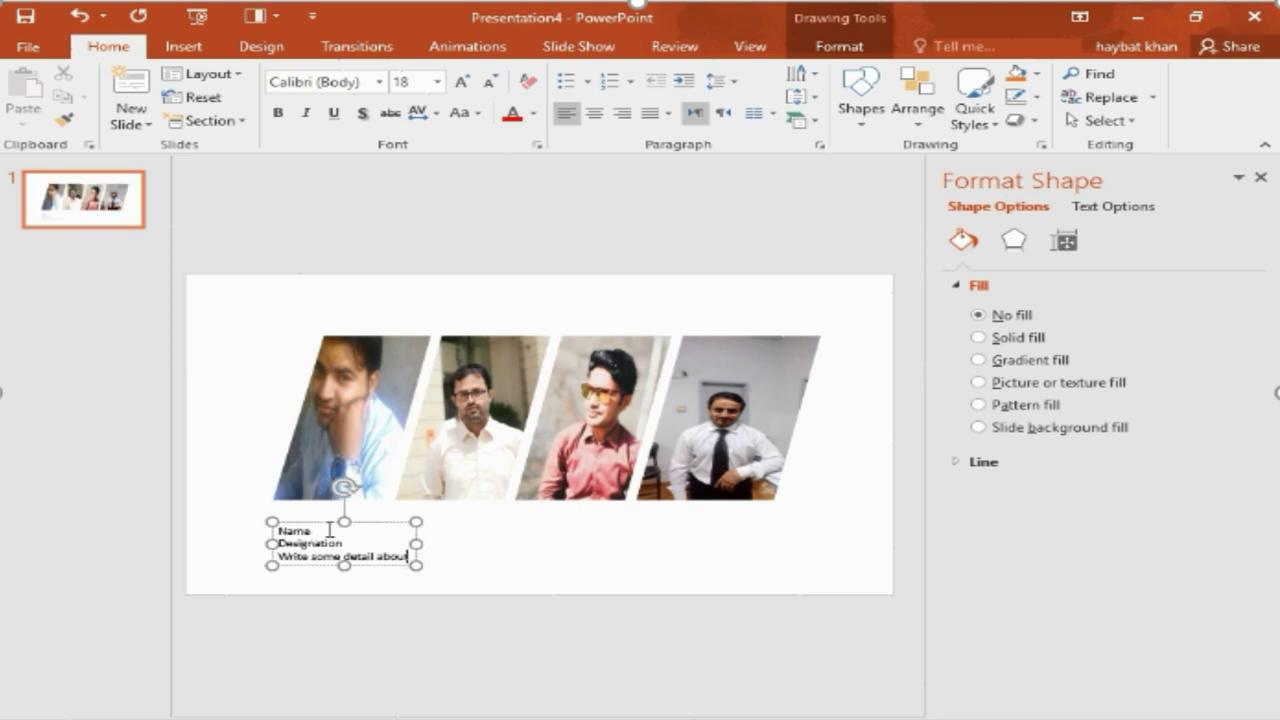
{"action": "key", "text": "ctrl+z"}
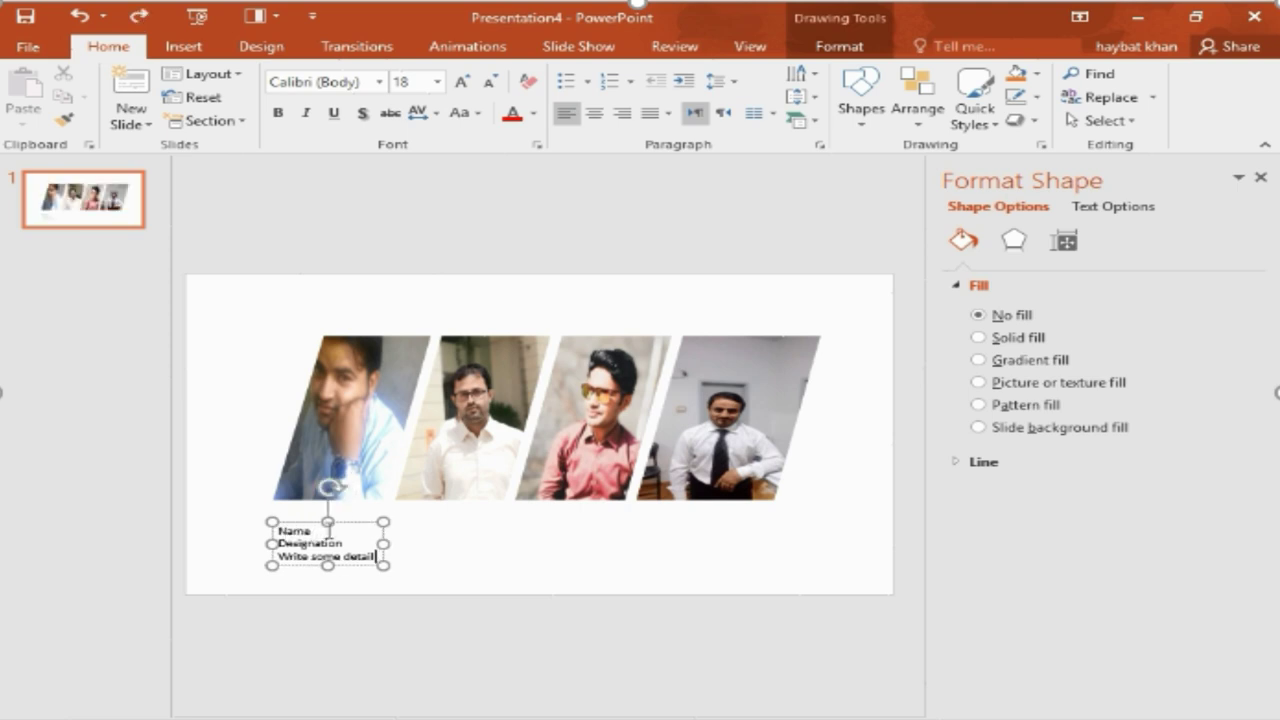
{"action": "key", "text": "ctrl+z"}
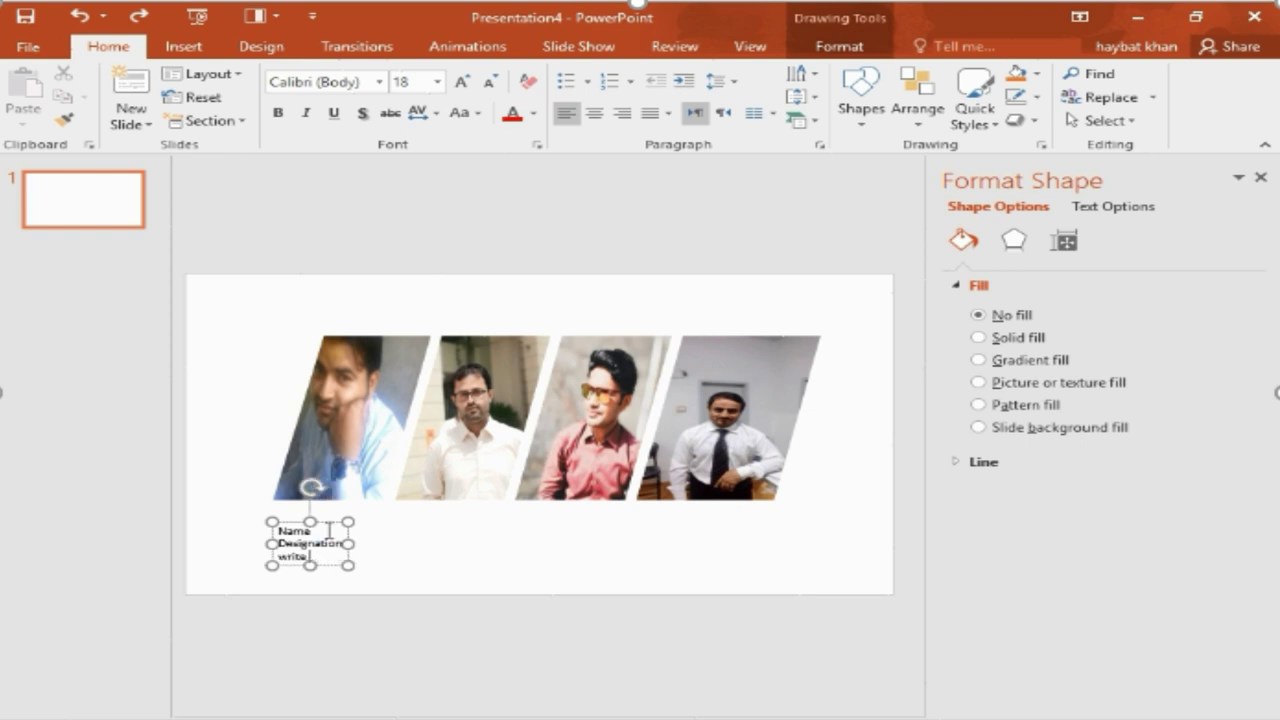
{"action": "key", "text": "ctrl+z"}
{"action": "key", "text": "ctrl+z"}
{"action": "key", "text": "ctrl+z"}
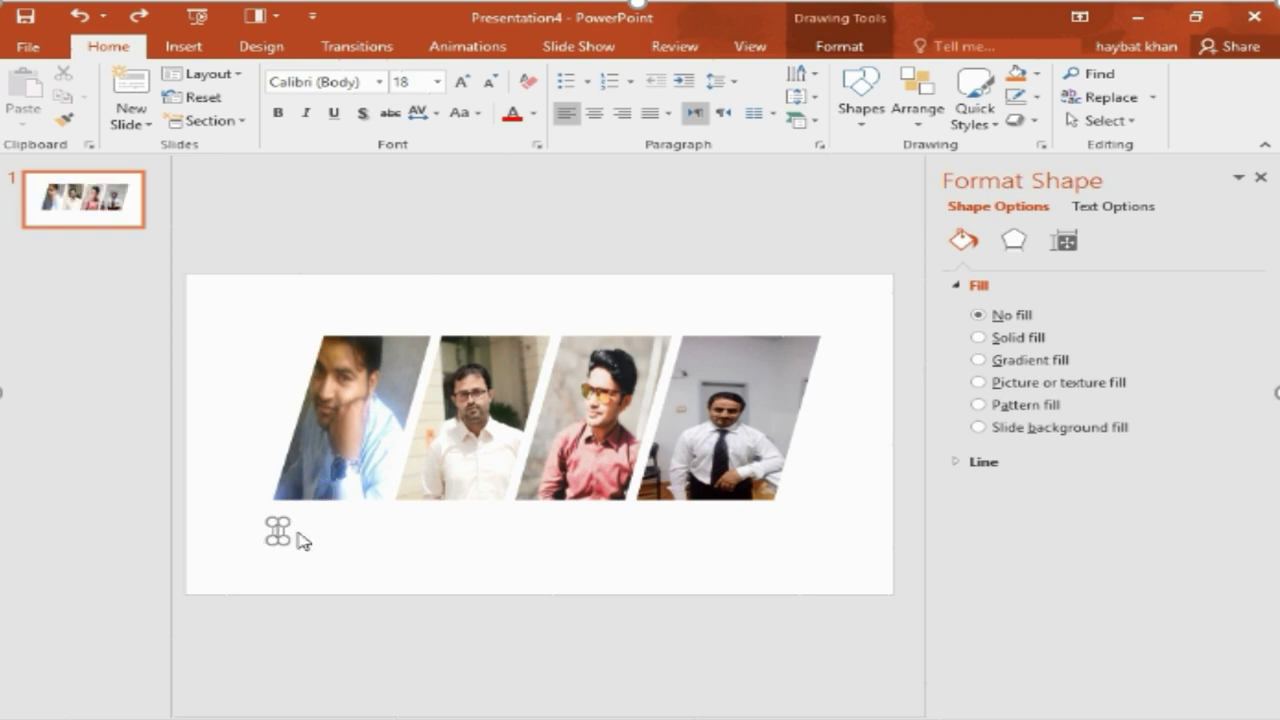
- Type 'Name' in the text box and place a copy below it reading 'Designation'
{"action": "type", "text": "Name"}
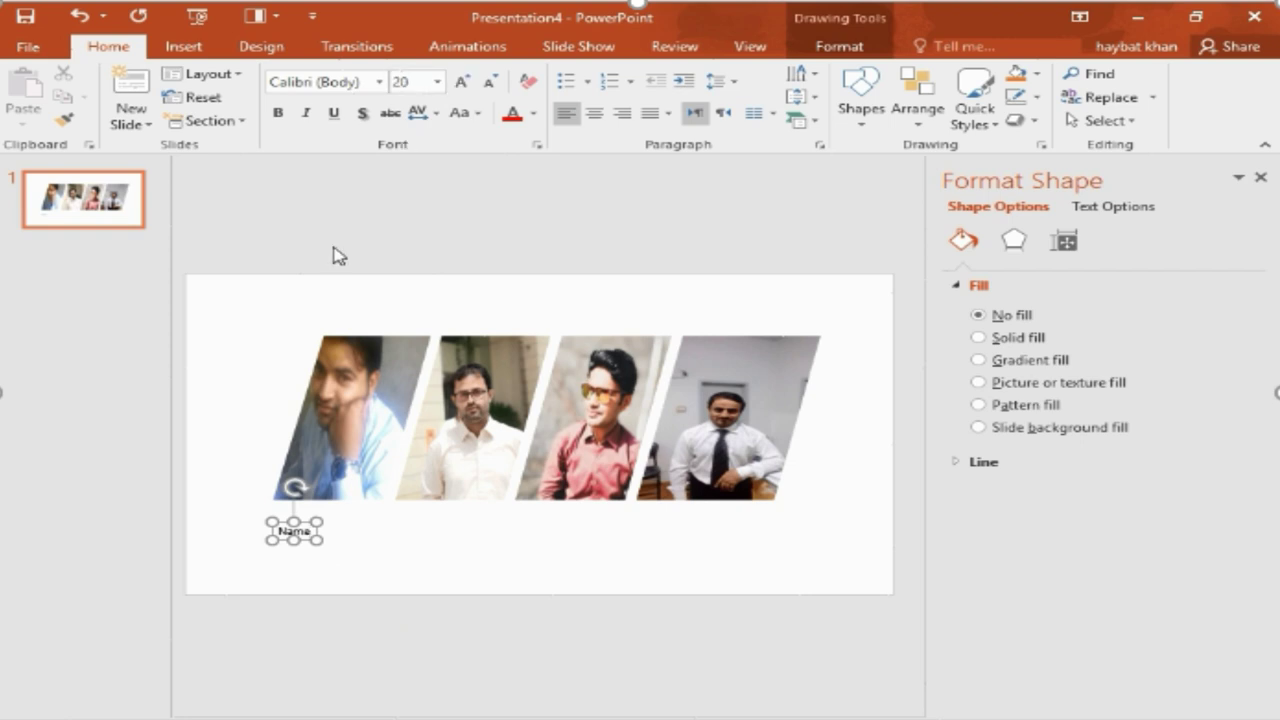
{"action": "key", "text": "ctrl+z"}
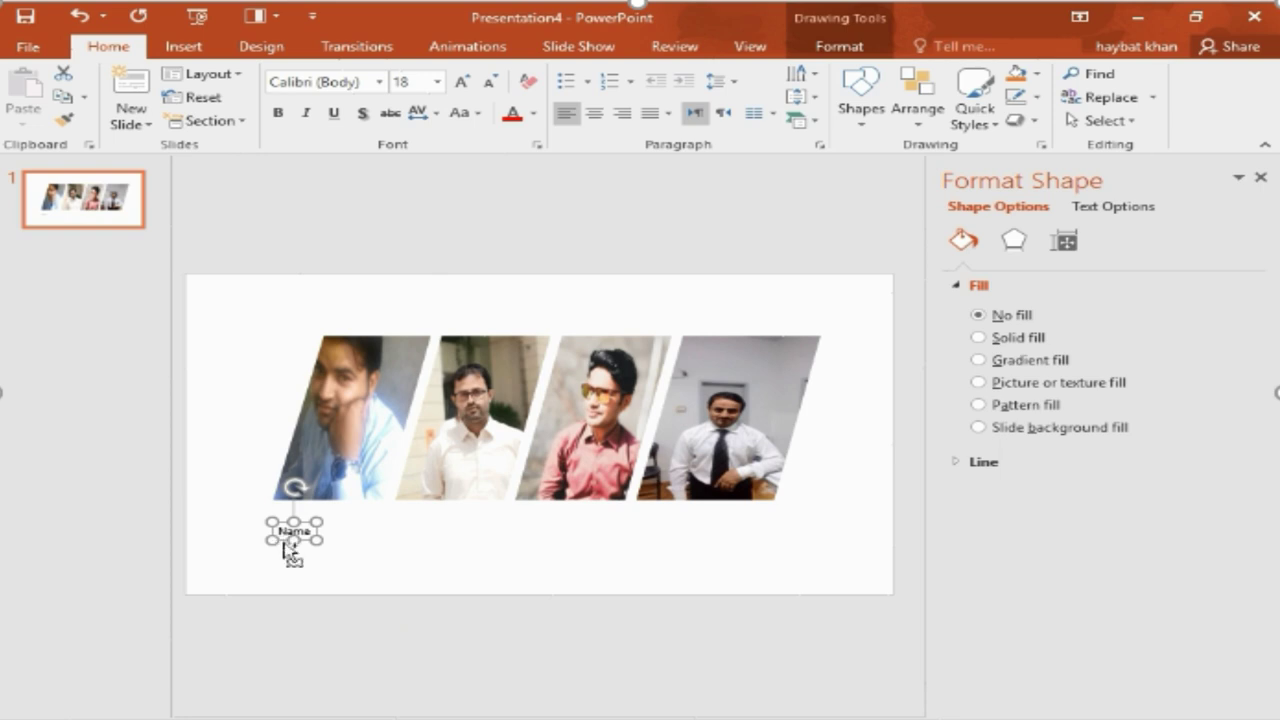
{"action": "mouse_move", "coordinate": [287, 545]}
{"action": "left_mouse_down"}
{"action": "mouse_move", "coordinate": [290, 561]}
{"action": "mouse_move", "coordinate": [295, 541]}
{"action": "left_mouse_up"}
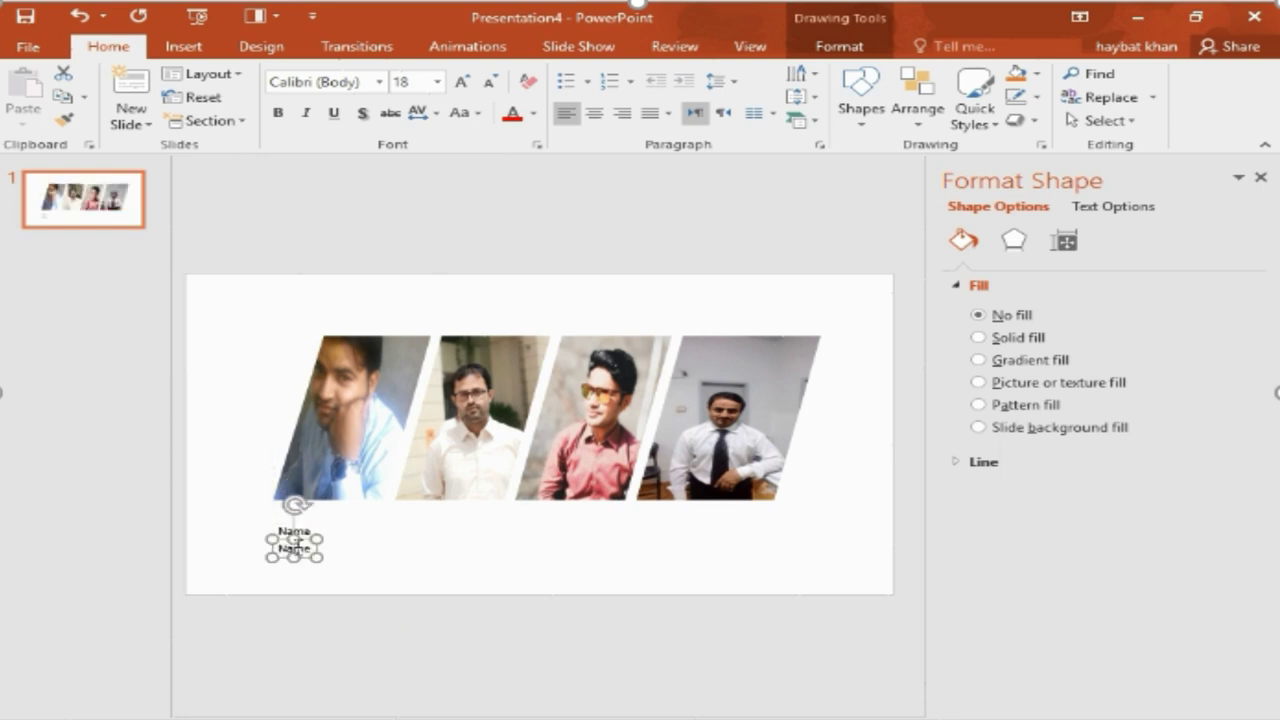
{"action": "left_click", "coordinate": [310, 549]}
{"action": "key", "text": "BackSpace"}
{"action": "key", "text": "BackSpace"}
{"action": "key", "text": "BackSpace"}
{"action": "type", "text": "De"}
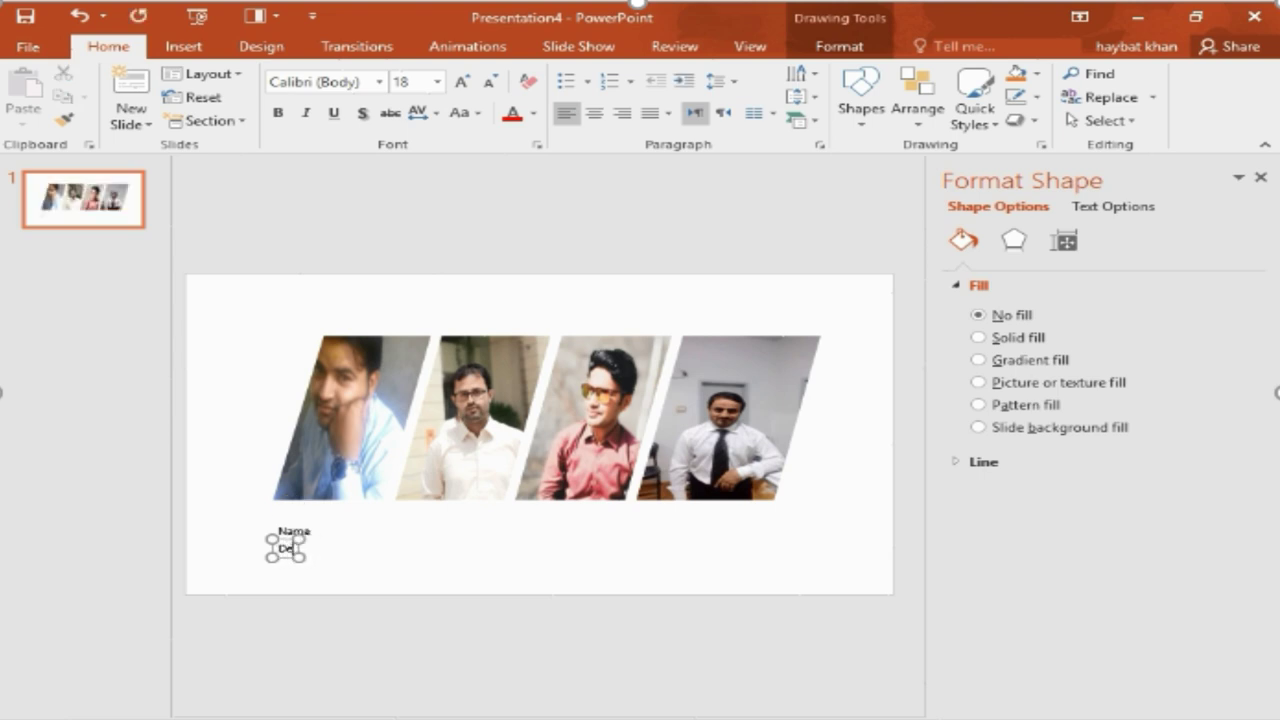
{"action": "type", "text": "signatio"}
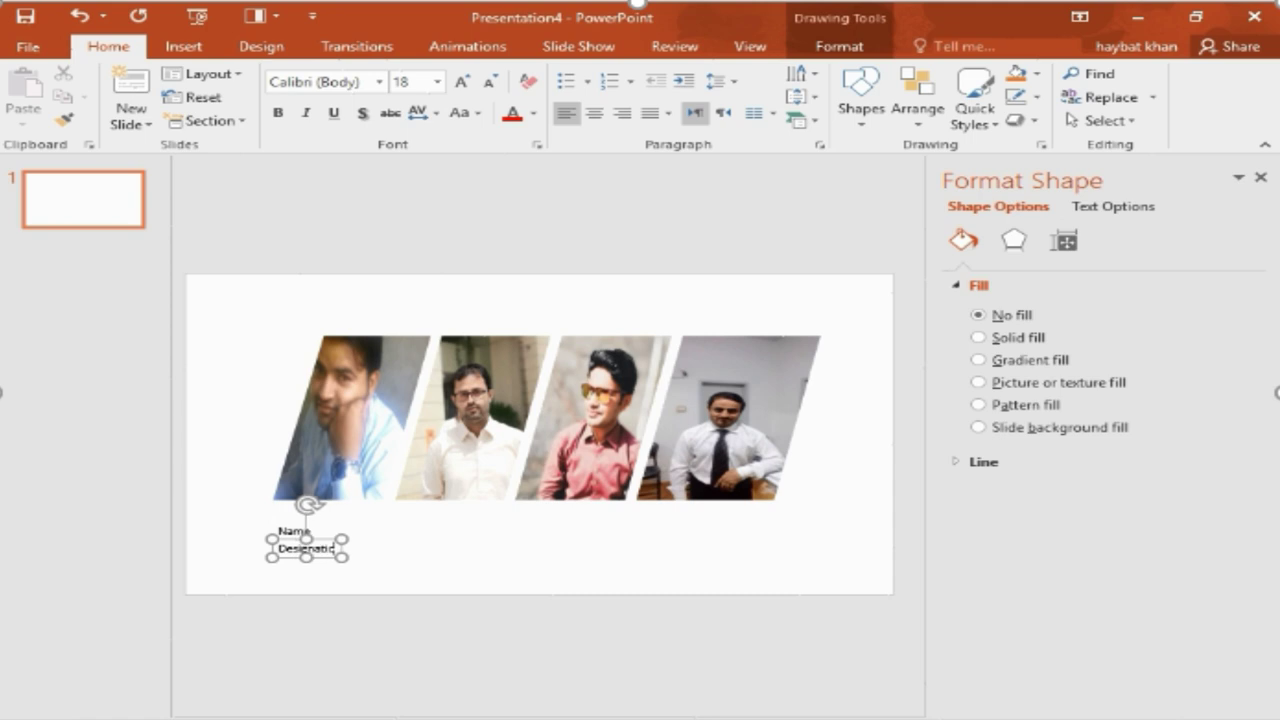
{"action": "type", "text": "n"}
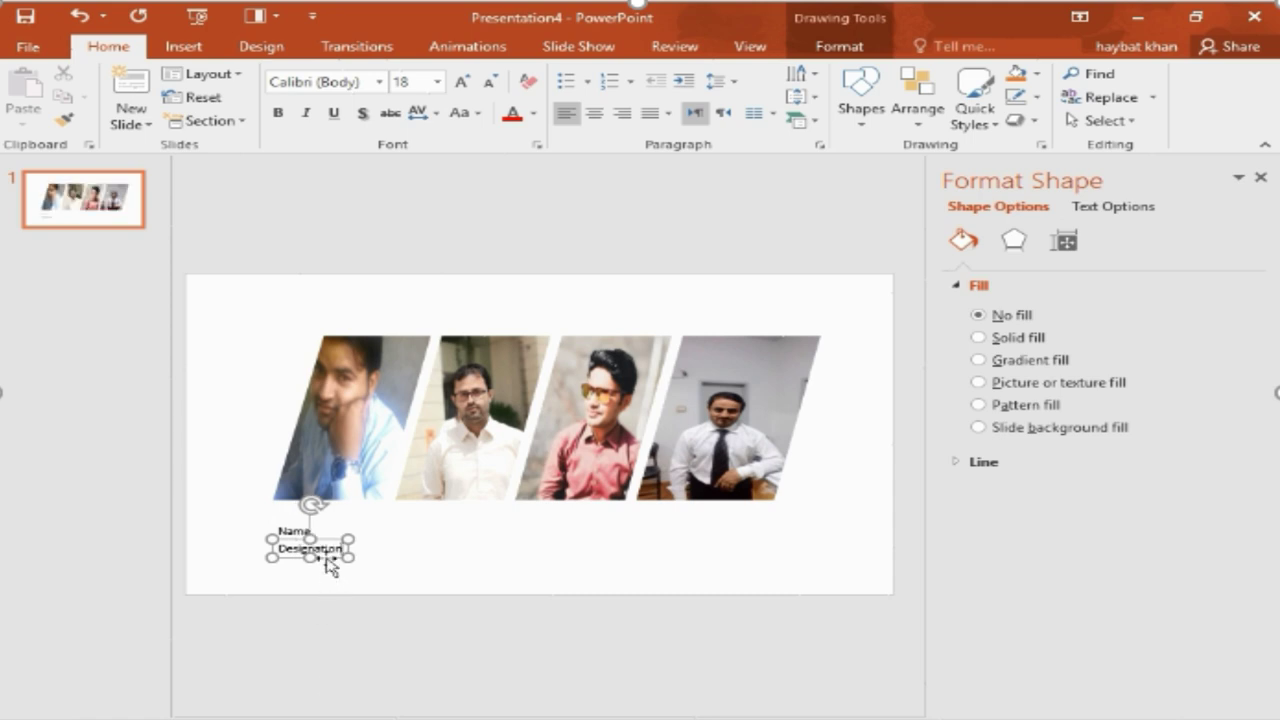
- Copy the Designation box below as a narrowed detail box reading 'some detiel about / The perosn'
{"action": "left_click_drag", "start_coordinate": [330, 566], "coordinate": [328, 581]}
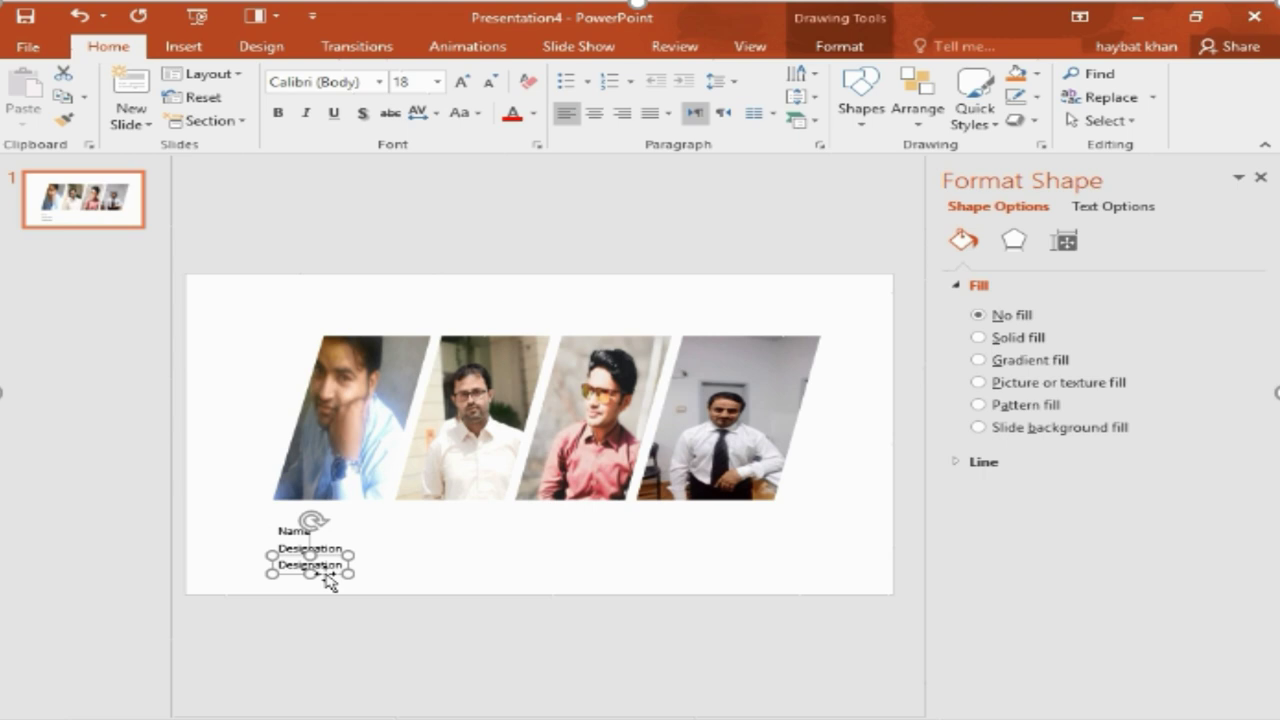
{"action": "left_click", "coordinate": [338, 565]}
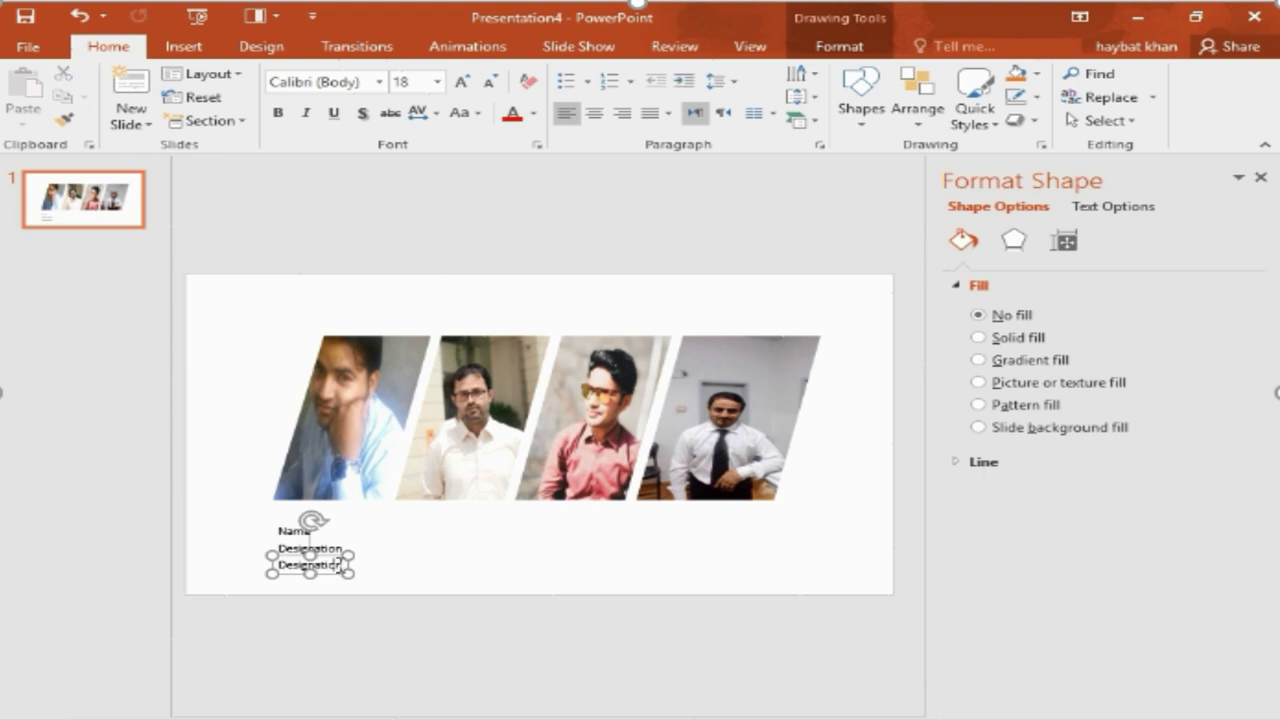
{"action": "key", "text": "BackSpace"}
{"action": "key", "text": "BackSpace"}
{"action": "key", "text": "BackSpace"}
{"action": "key", "text": "BackSpace"}
{"action": "key", "text": "BackSpace"}
{"action": "type", "text": "writer"}
{"action": "key", "text": "BackSpace"}
{"action": "type", "text": "some detiel about"}
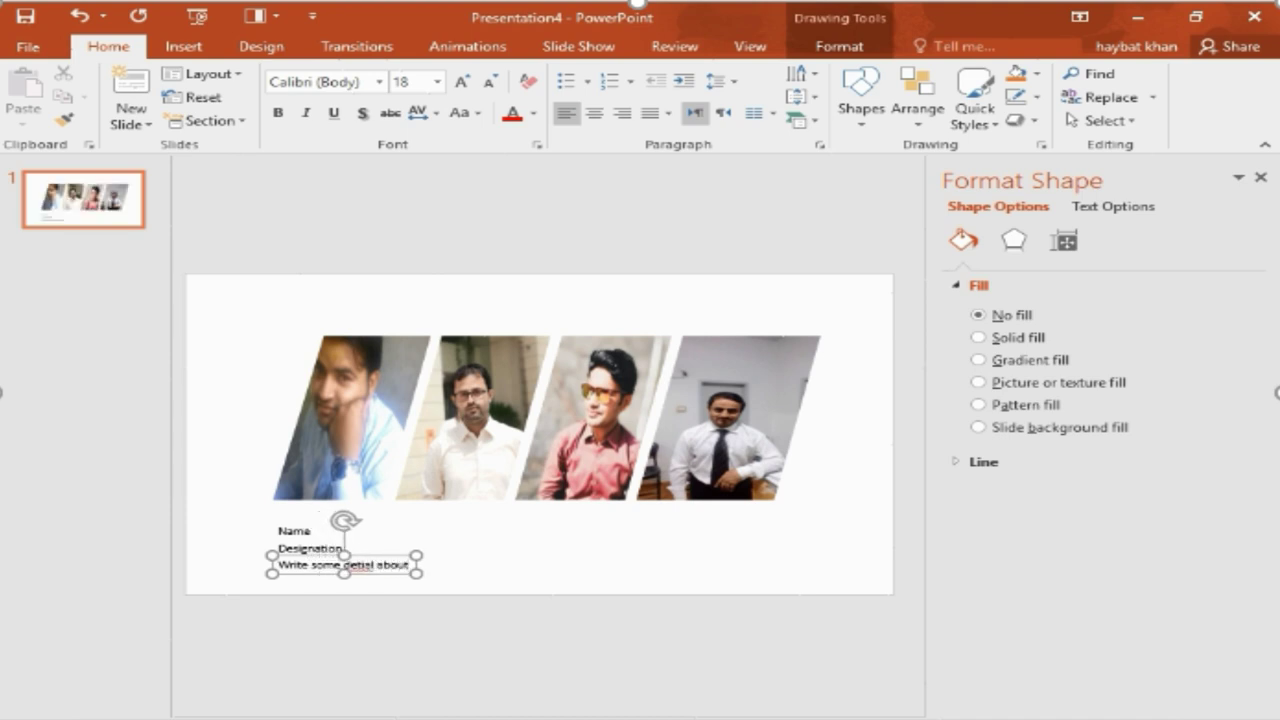
{"action": "key", "text": "Return"}
{"action": "type", "text": "The perosnm"}
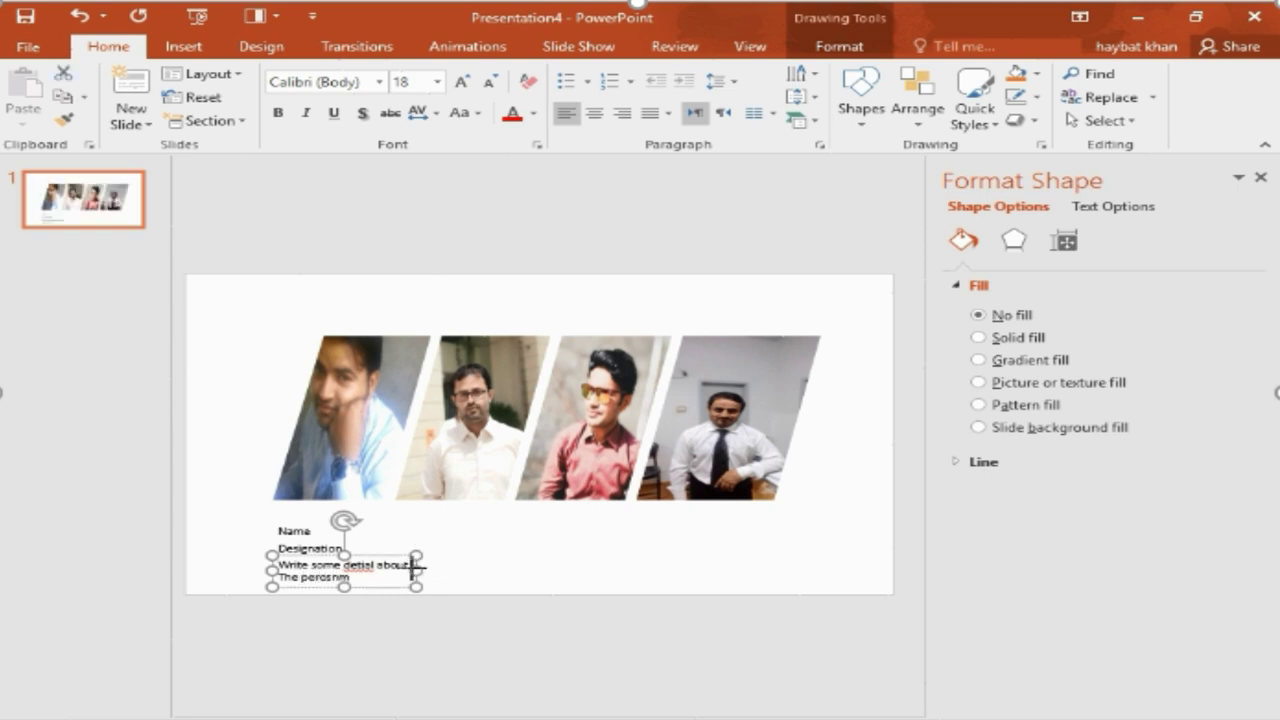
{"action": "left_click_drag", "start_coordinate": [417, 568], "coordinate": [371, 568]}
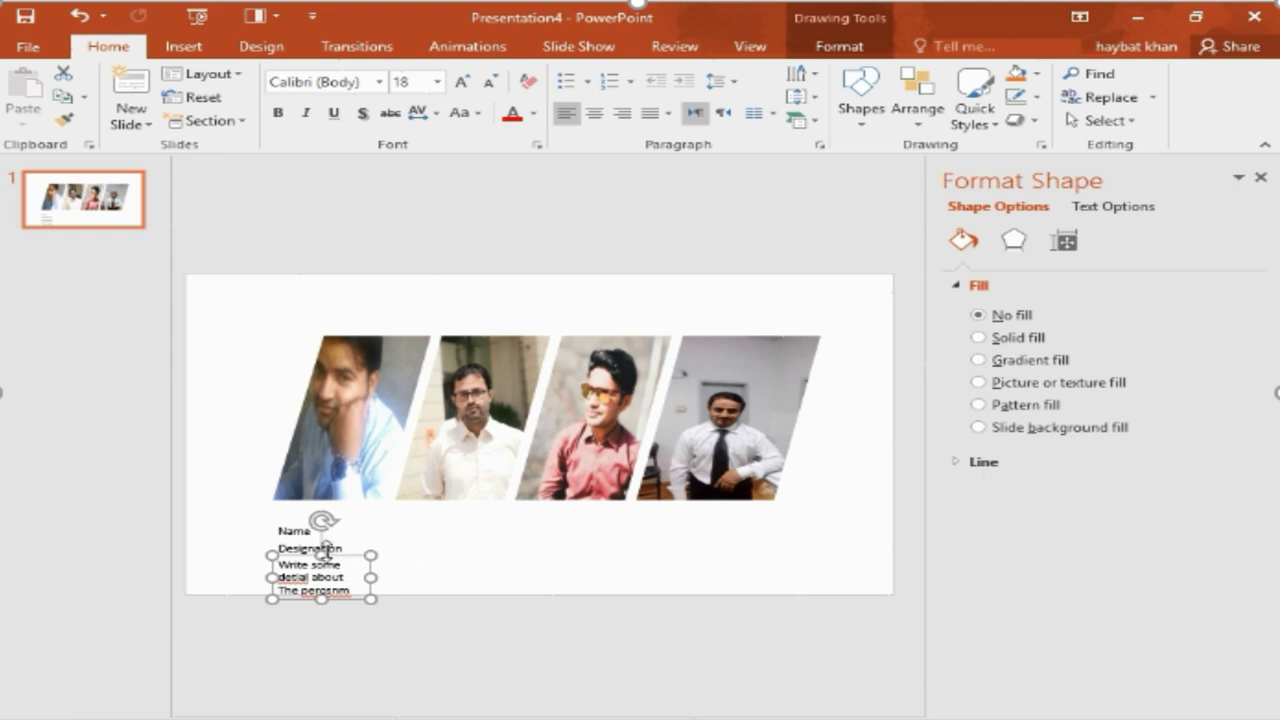
{"action": "left_click", "coordinate": [292, 530]}
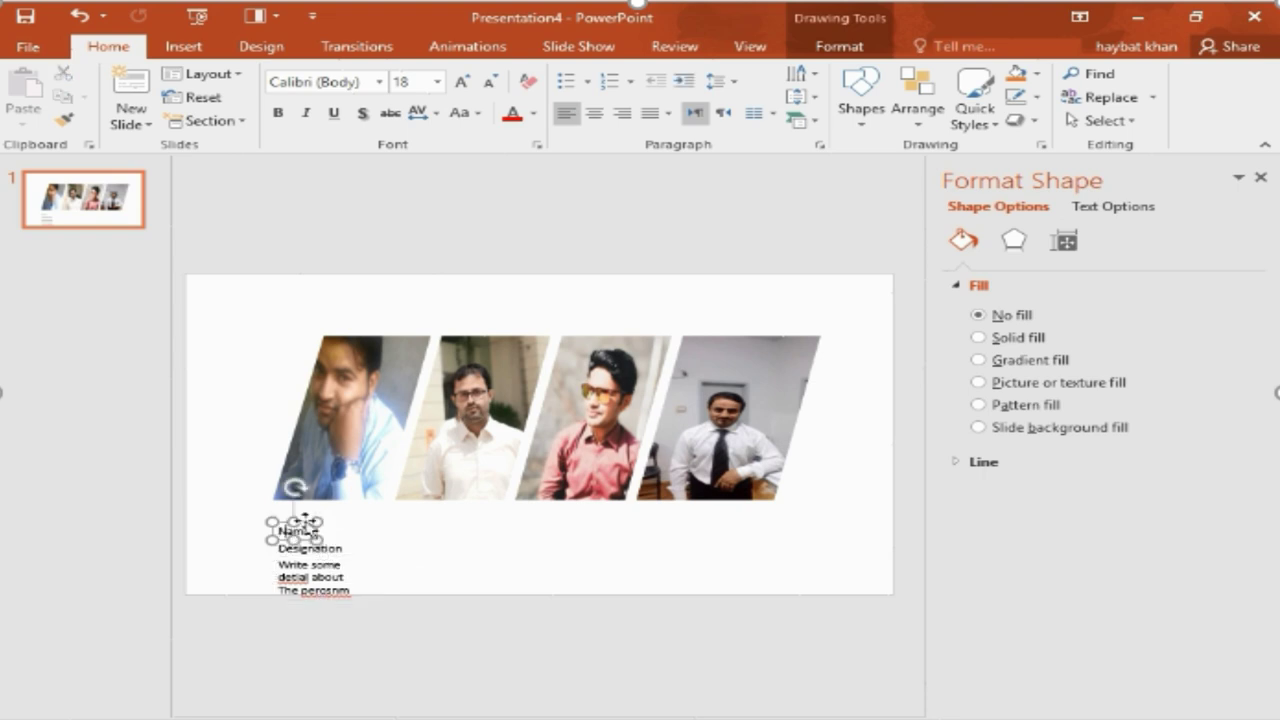
- Make the Name text red, bold and larger, centred under the first photo
{"action": "left_click_drag", "start_coordinate": [307, 519], "coordinate": [313, 503]}
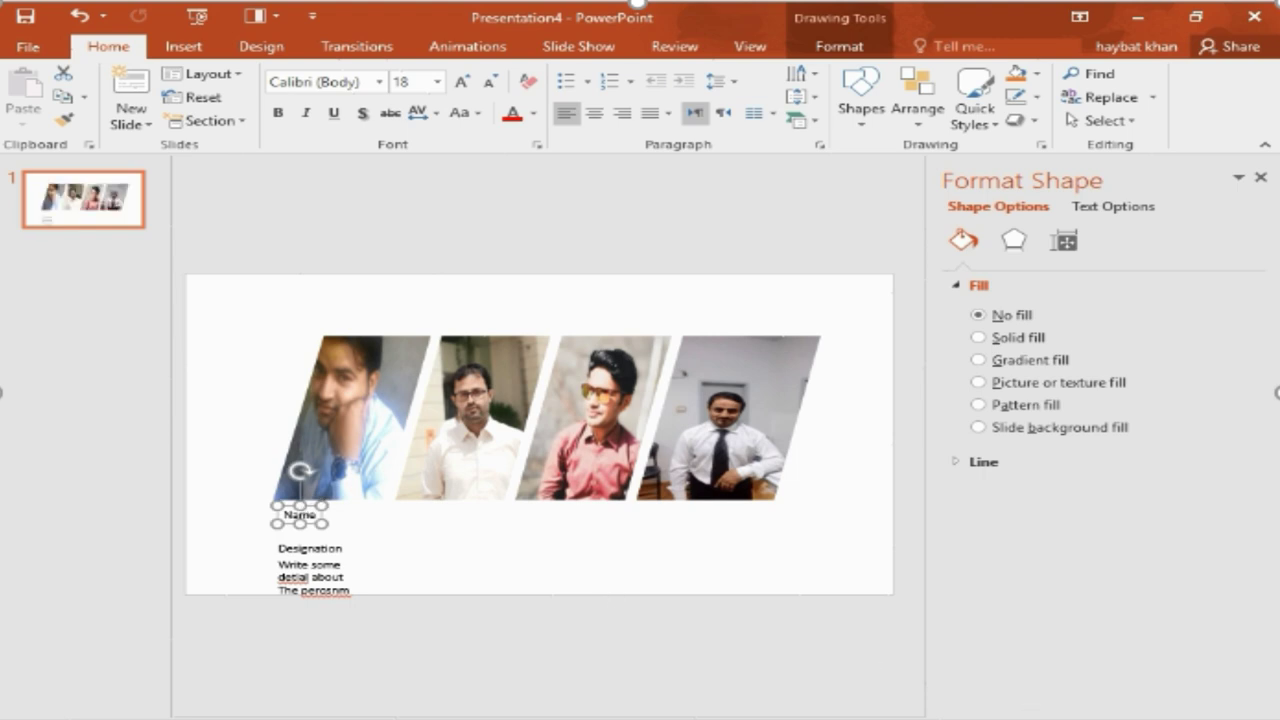
{"action": "scroll", "coordinate": [760, 706], "scroll_direction": "up", "scroll_amount": 4}
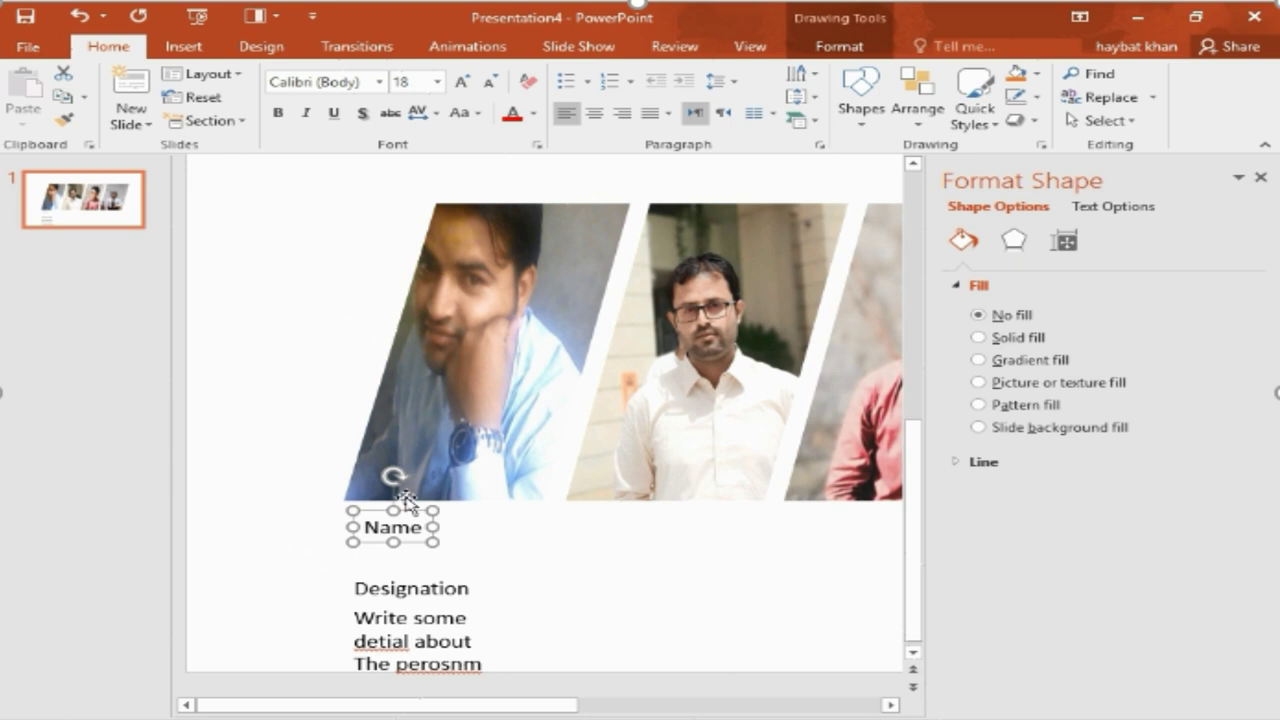
{"action": "left_click", "coordinate": [511, 116]}
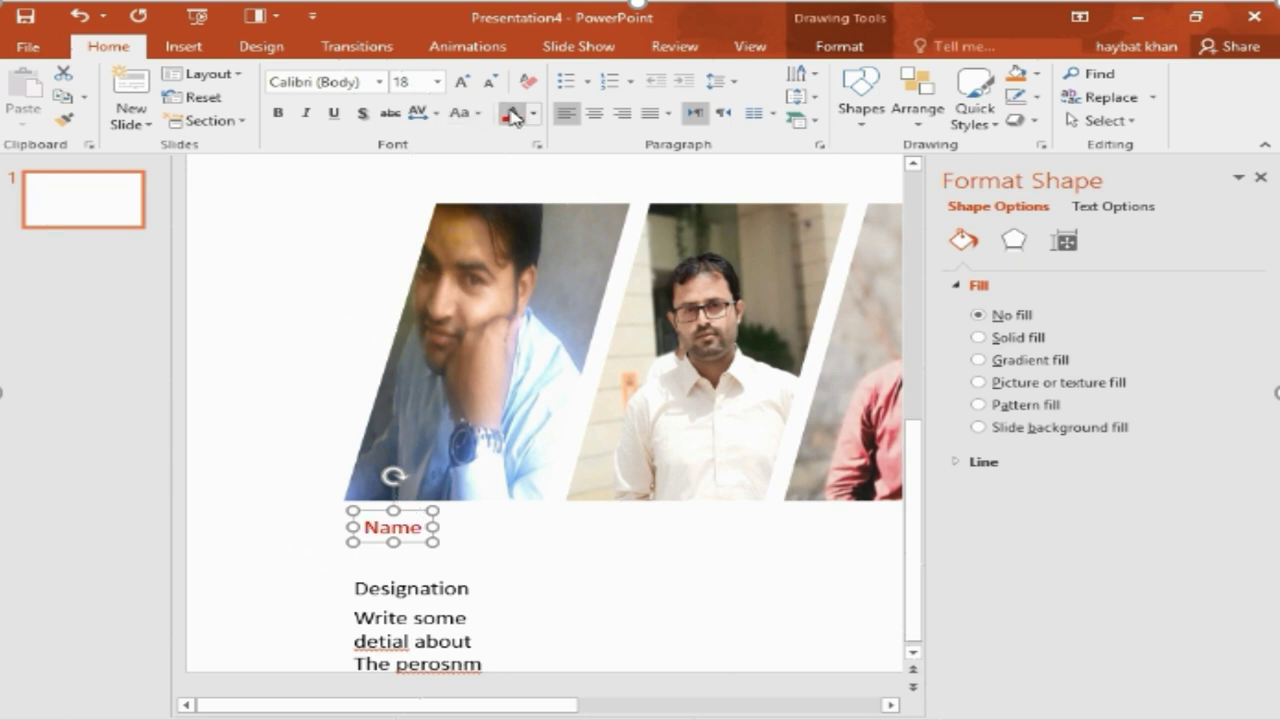
{"action": "left_click", "coordinate": [280, 115]}
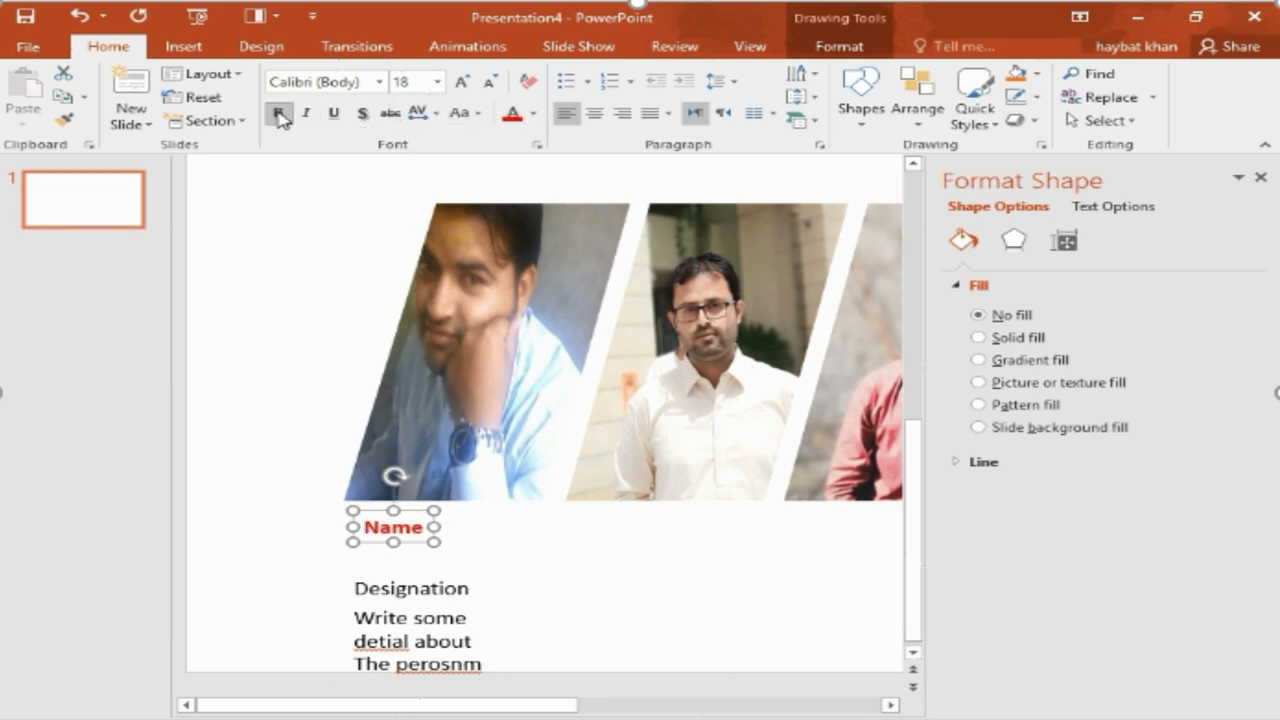
{"action": "left_click", "coordinate": [462, 84]}
{"action": "left_click", "coordinate": [462, 84]}
{"action": "left_click", "coordinate": [462, 84]}
{"action": "left_click_drag", "start_coordinate": [449, 512], "coordinate": [478, 516]}
- Centre Designation under Name and make it blue and bold
{"action": "left_click", "coordinate": [421, 590]}
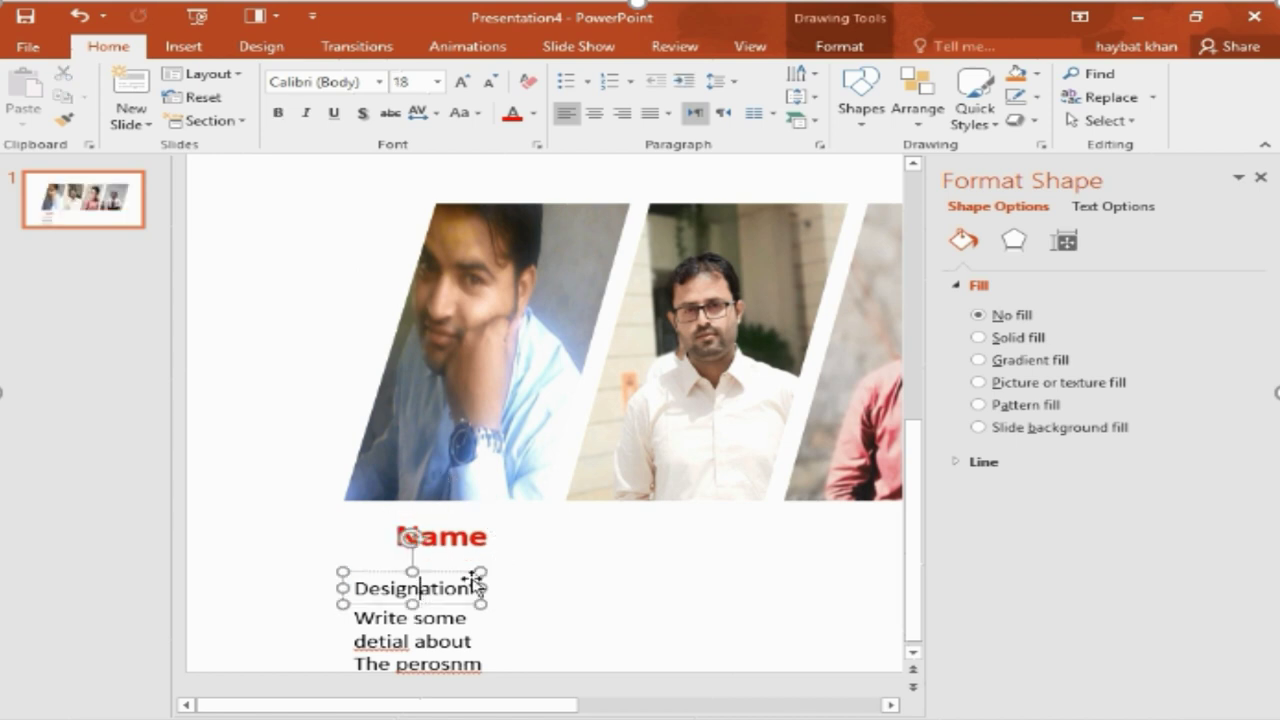
{"action": "left_click_drag", "start_coordinate": [459, 577], "coordinate": [470, 550]}
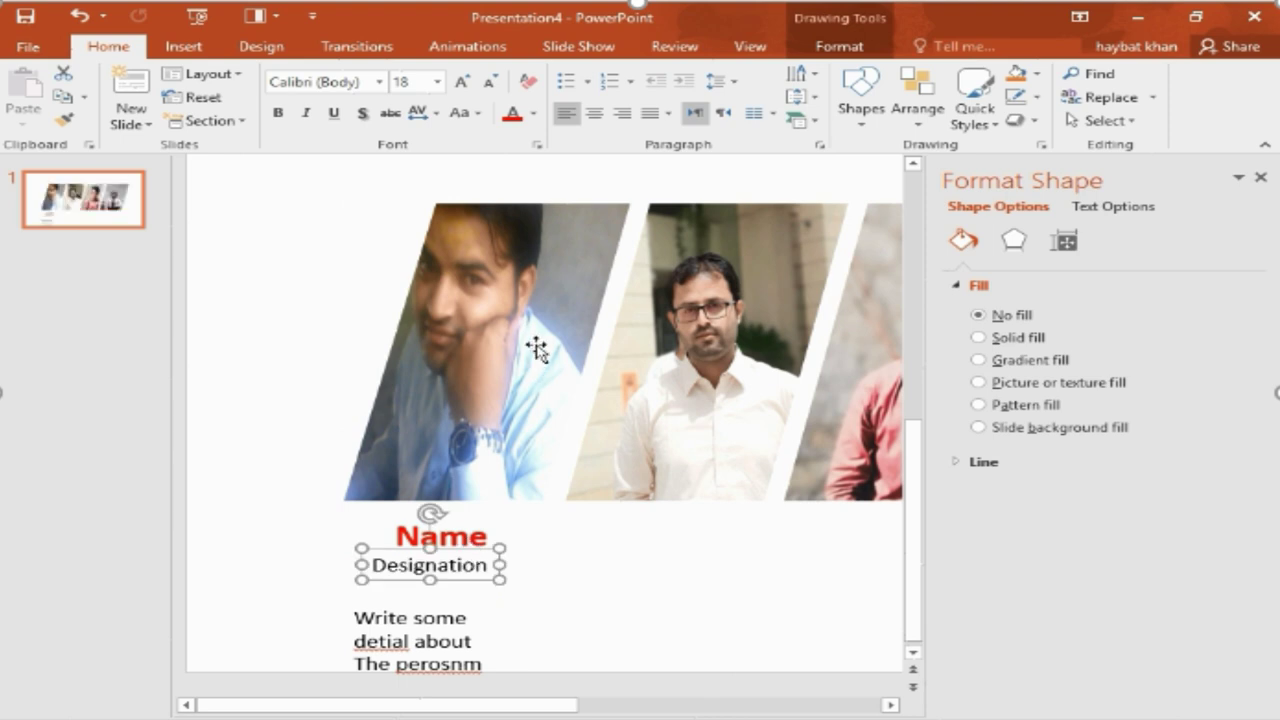
{"action": "left_click", "coordinate": [534, 113]}
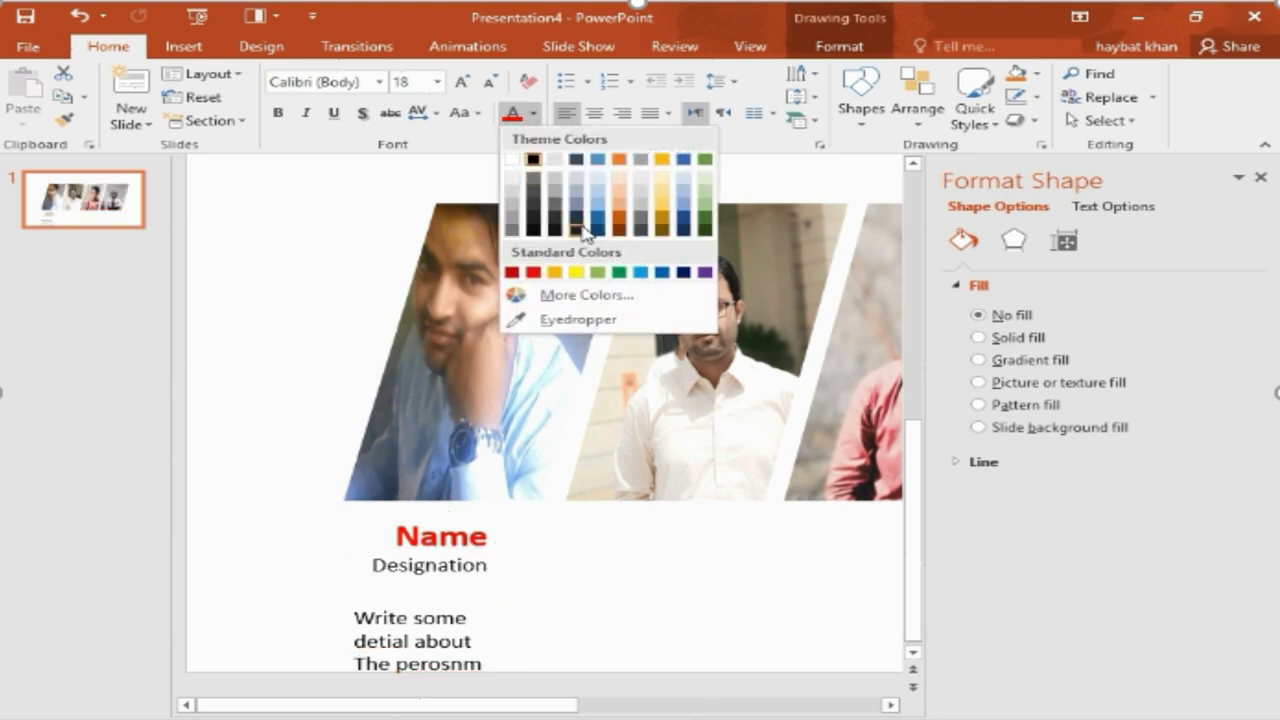
{"action": "left_click", "coordinate": [594, 219]}
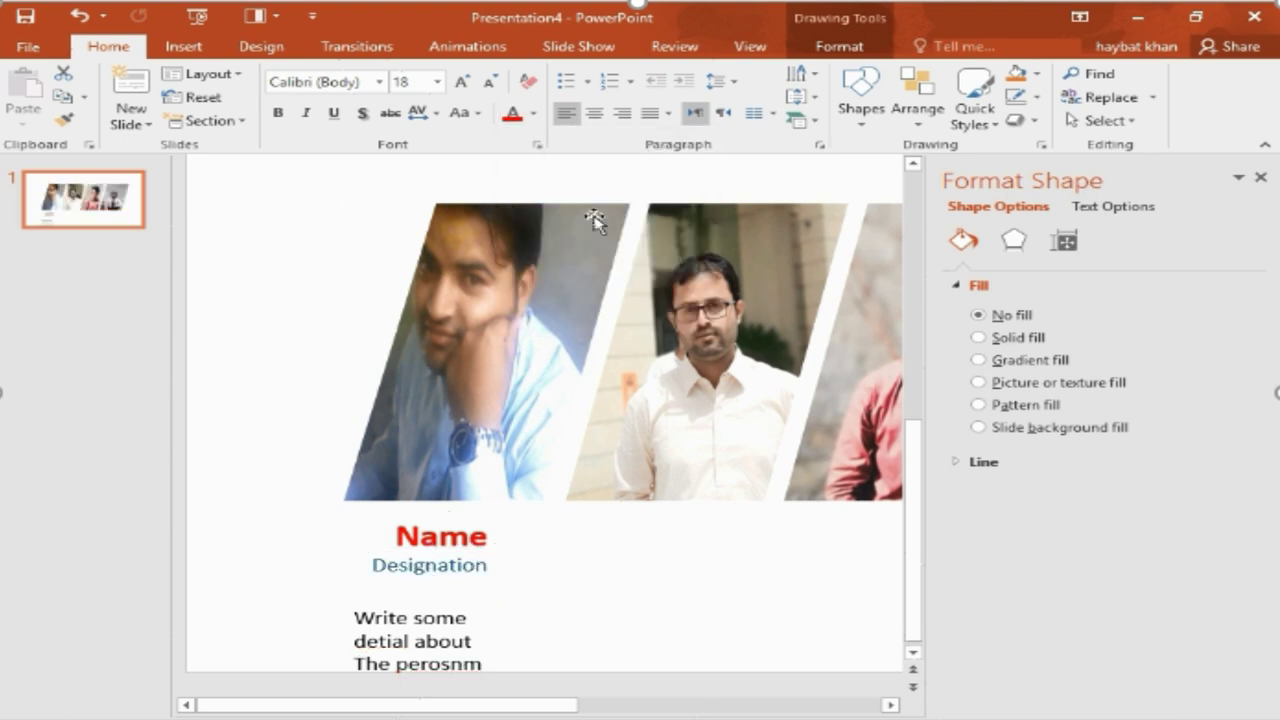
{"action": "left_click", "coordinate": [279, 113]}
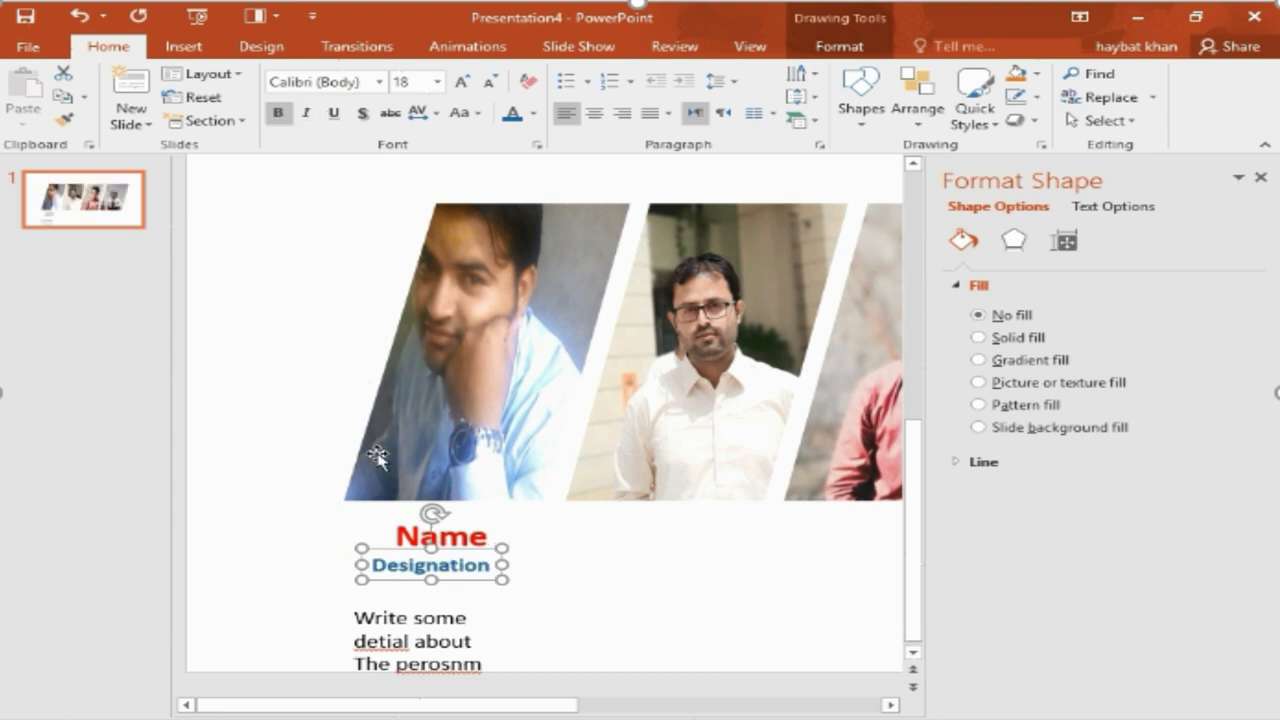
- Move the detail text up under Designation and make it centred, bold and size 20
{"action": "left_click", "coordinate": [398, 617]}
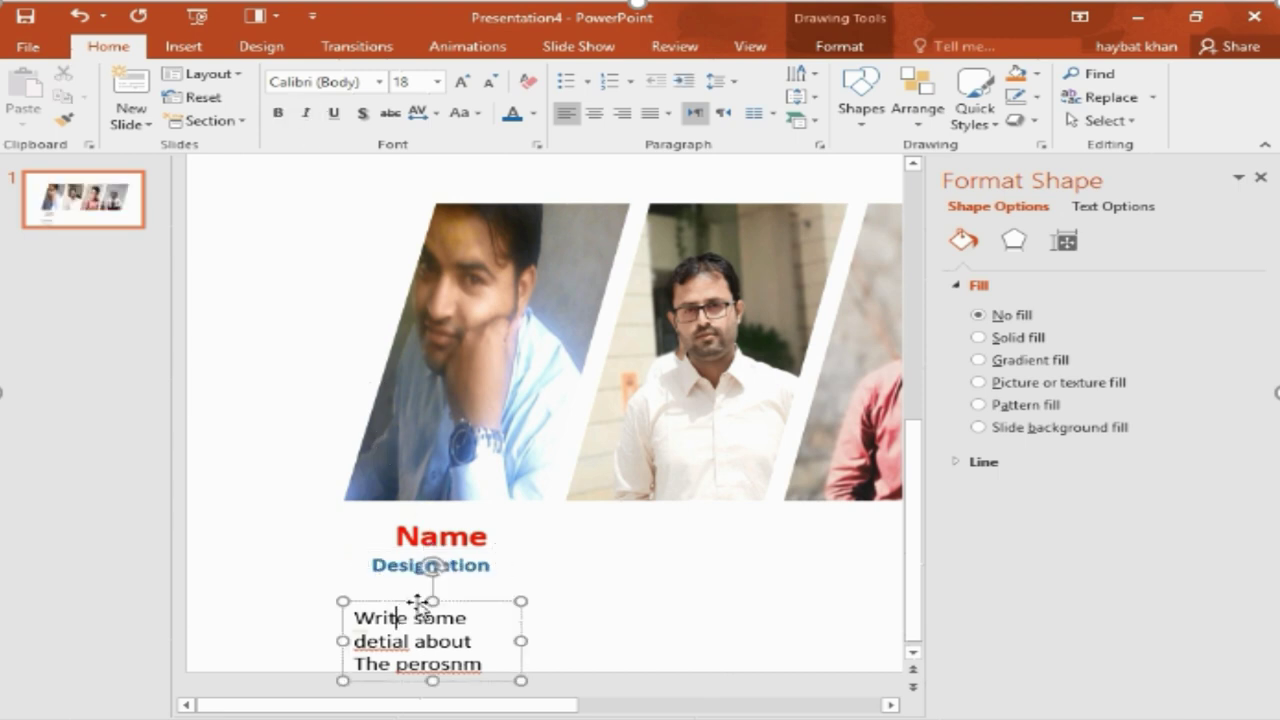
{"action": "left_click_drag", "start_coordinate": [419, 602], "coordinate": [420, 572]}
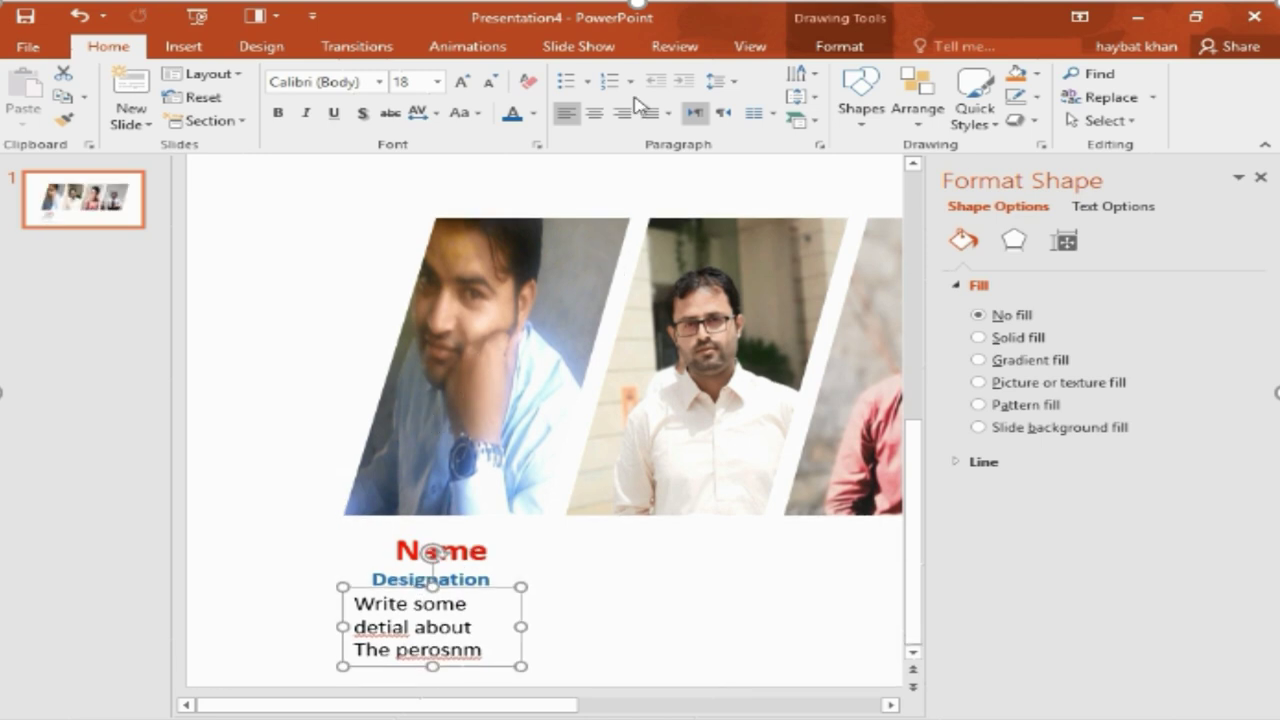
{"action": "left_click", "coordinate": [594, 115]}
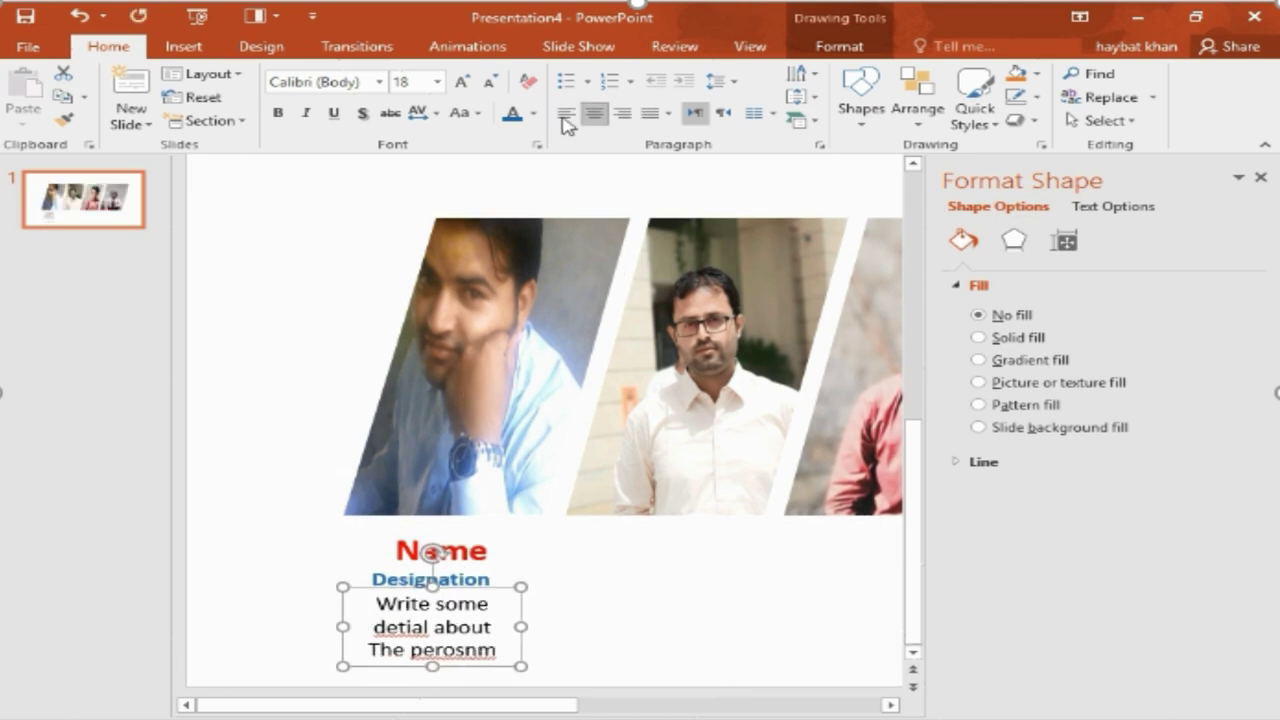
{"action": "left_click", "coordinate": [461, 82]}
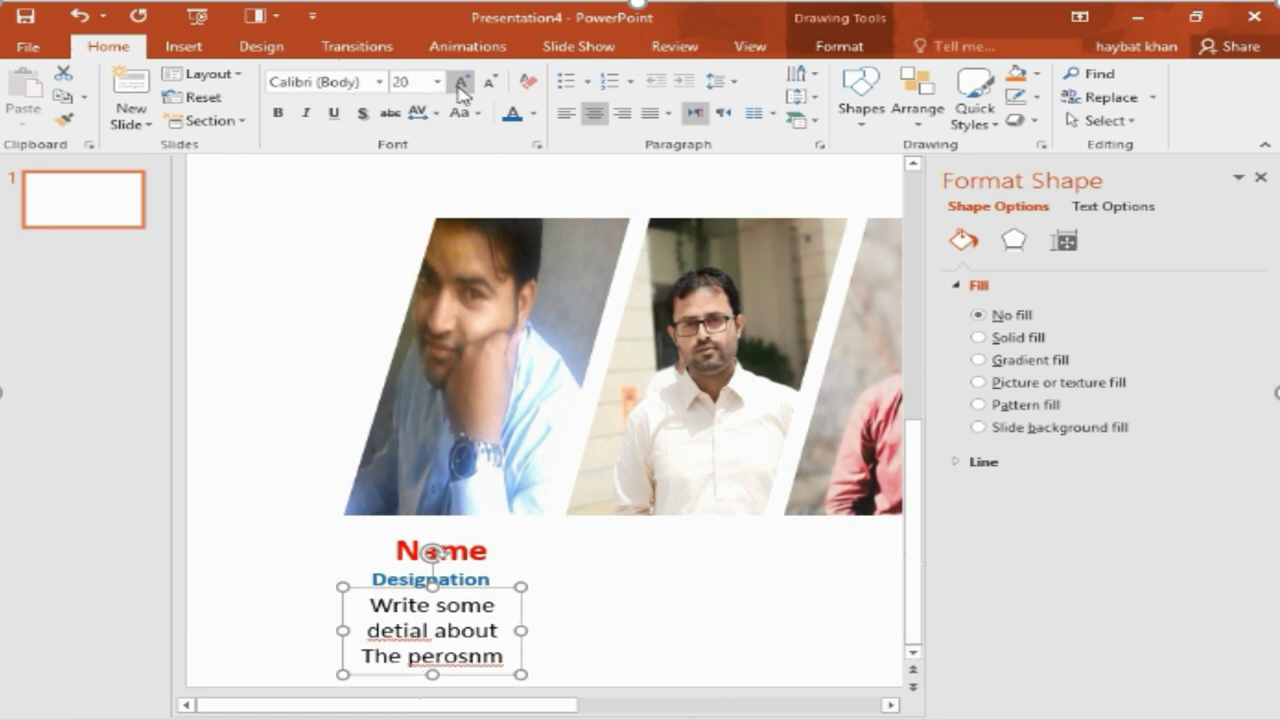
{"action": "left_click", "coordinate": [278, 112]}
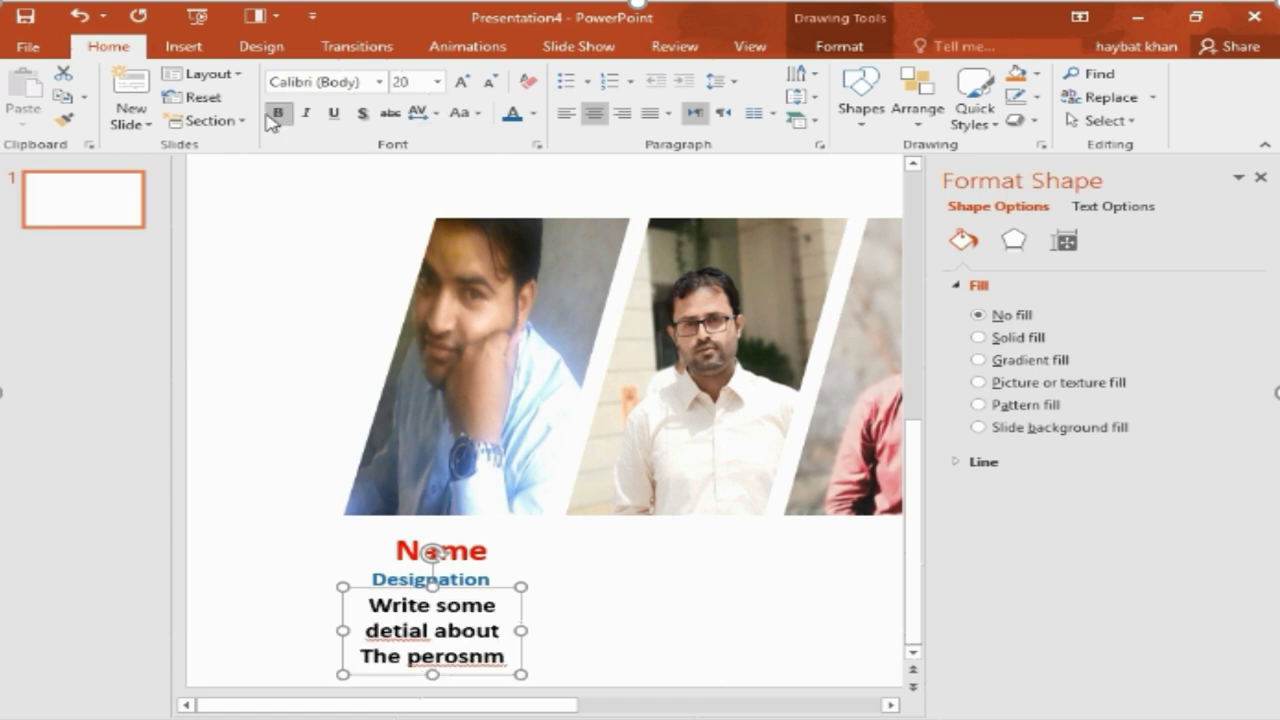
{"action": "left_click", "coordinate": [578, 613]}
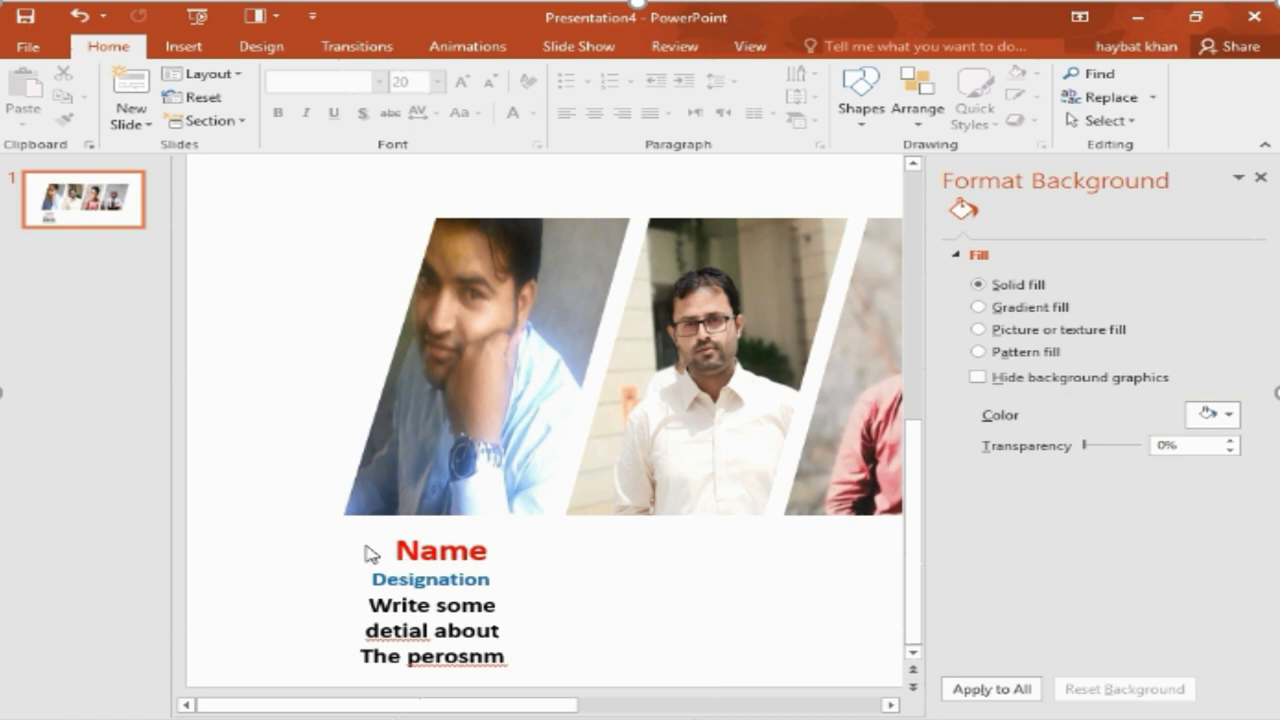
- Copy the Name, Designation and detail text boxes beneath the second photo
{"action": "left_click", "coordinate": [408, 553]}
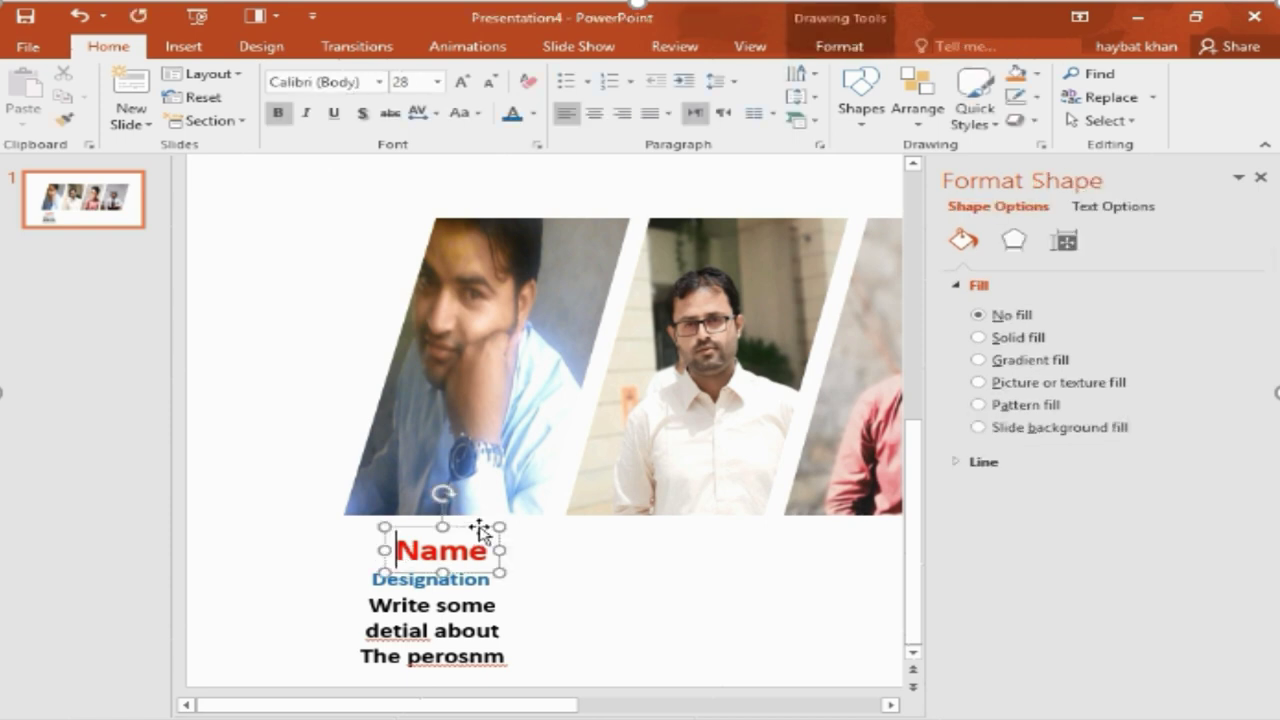
{"action": "mouse_move", "coordinate": [486, 530]}
{"action": "left_mouse_down"}
{"action": "mouse_move", "coordinate": [521, 527]}
{"action": "mouse_move", "coordinate": [471, 537]}
{"action": "left_mouse_up"}
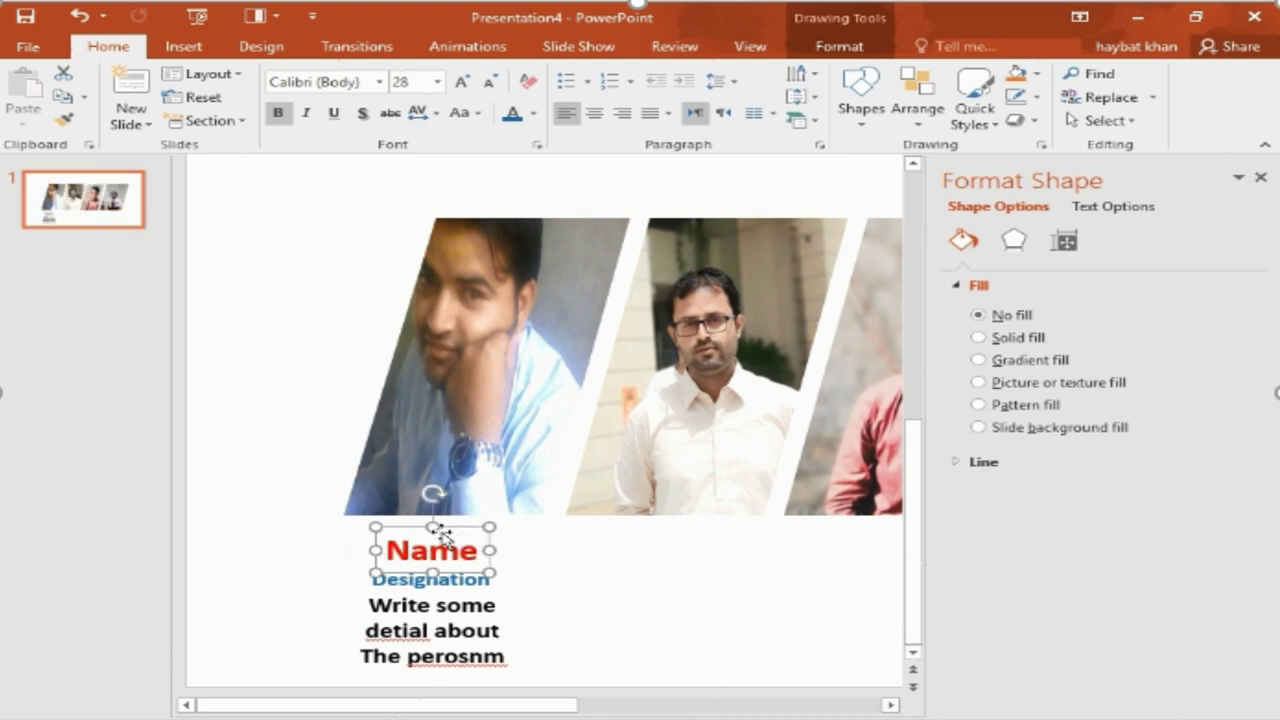
{"action": "left_click_drag", "start_coordinate": [460, 533], "coordinate": [679, 540]}
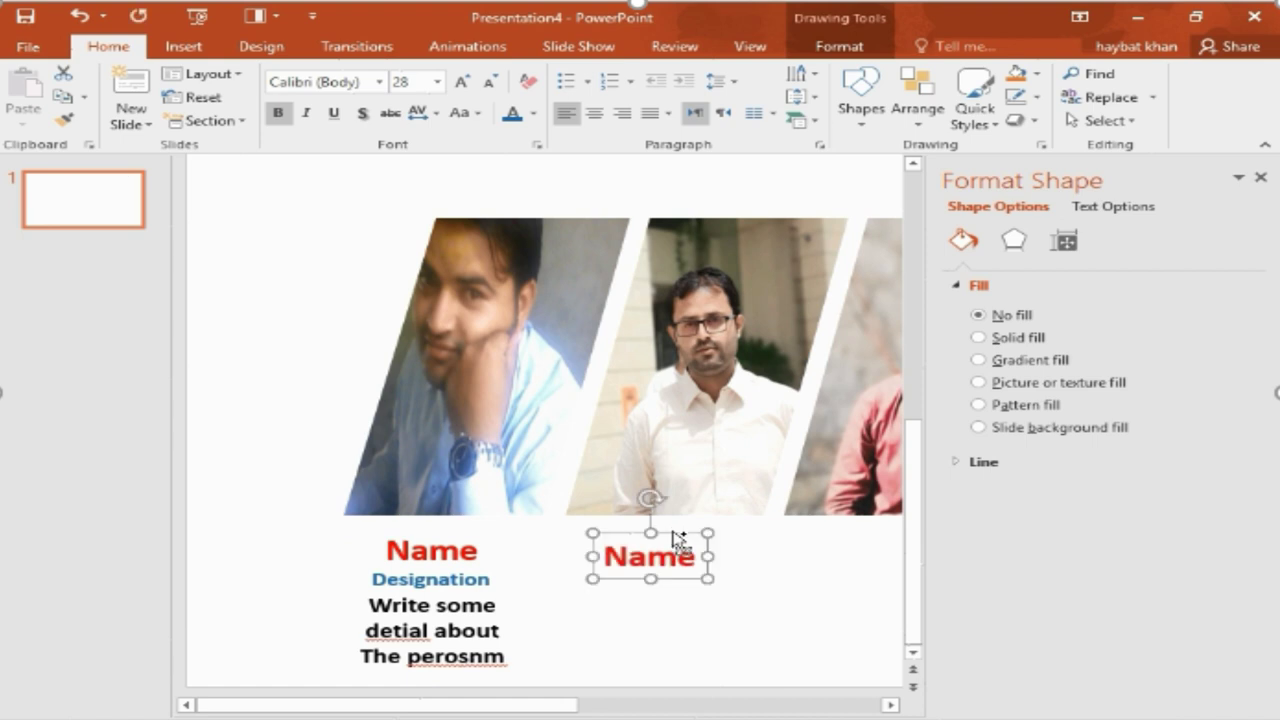
{"action": "left_click", "coordinate": [452, 578]}
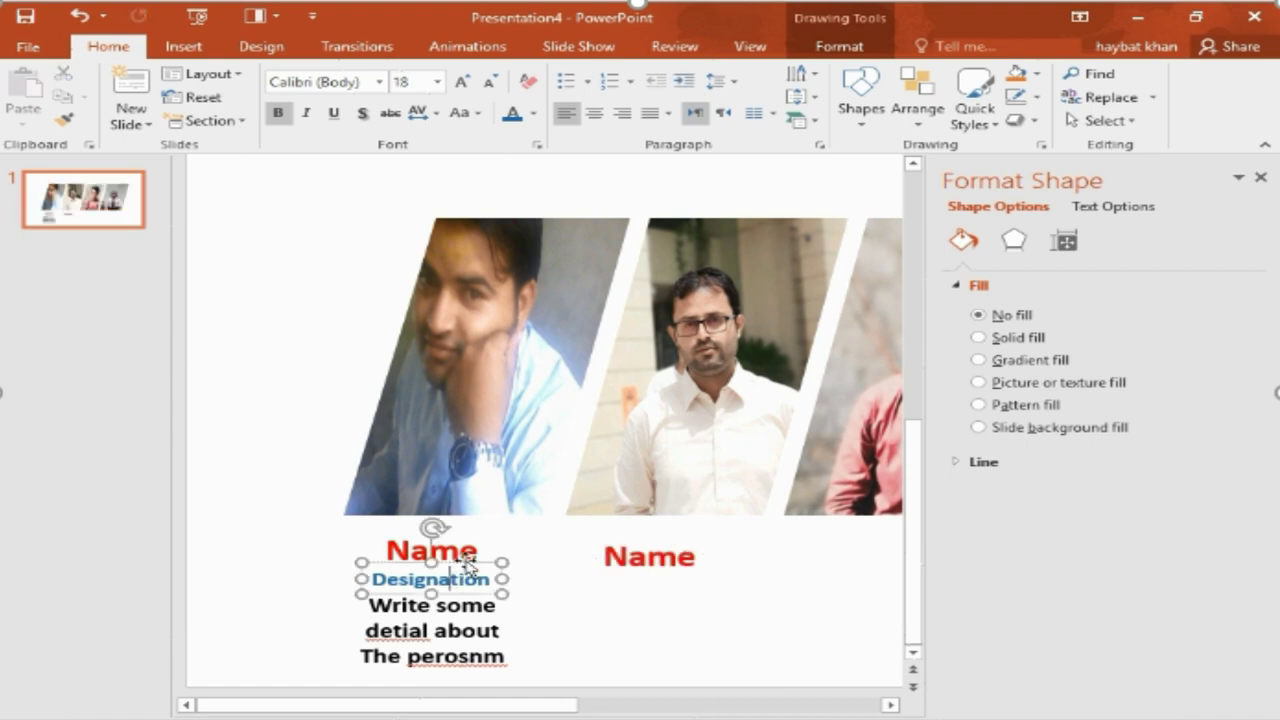
{"action": "left_click_drag", "start_coordinate": [467, 563], "coordinate": [688, 587]}
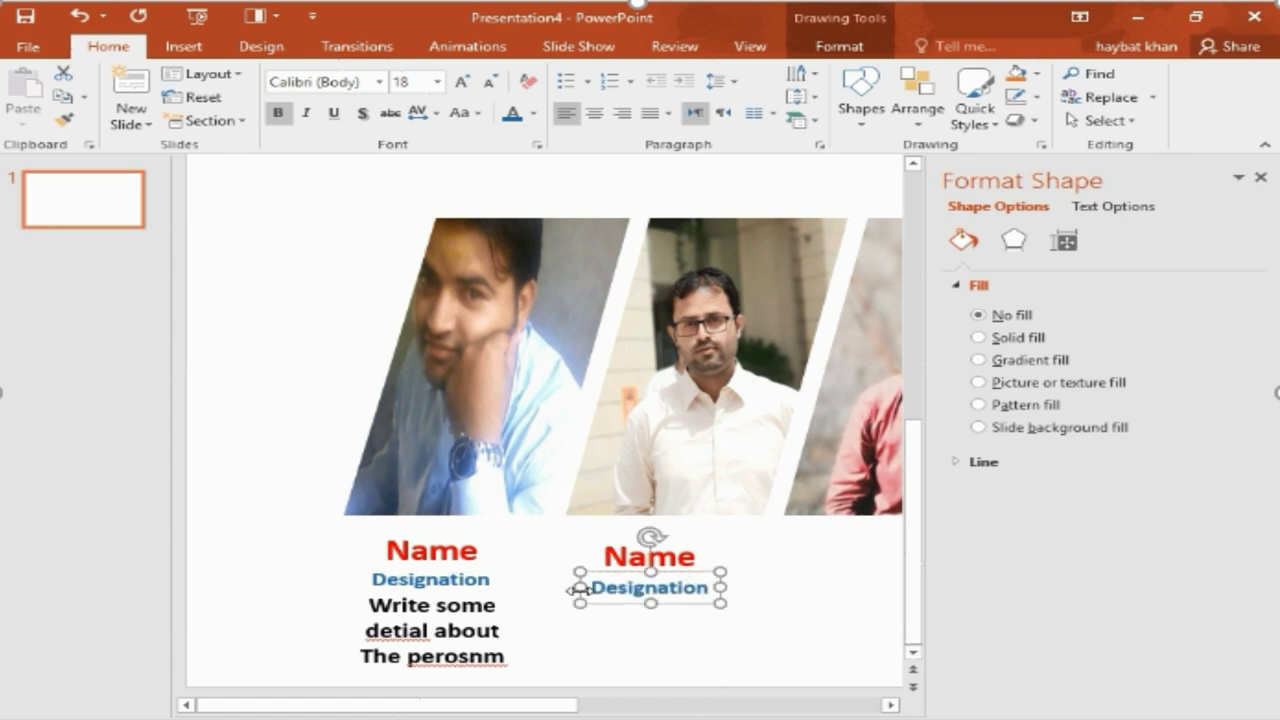
{"action": "left_click", "coordinate": [468, 610]}
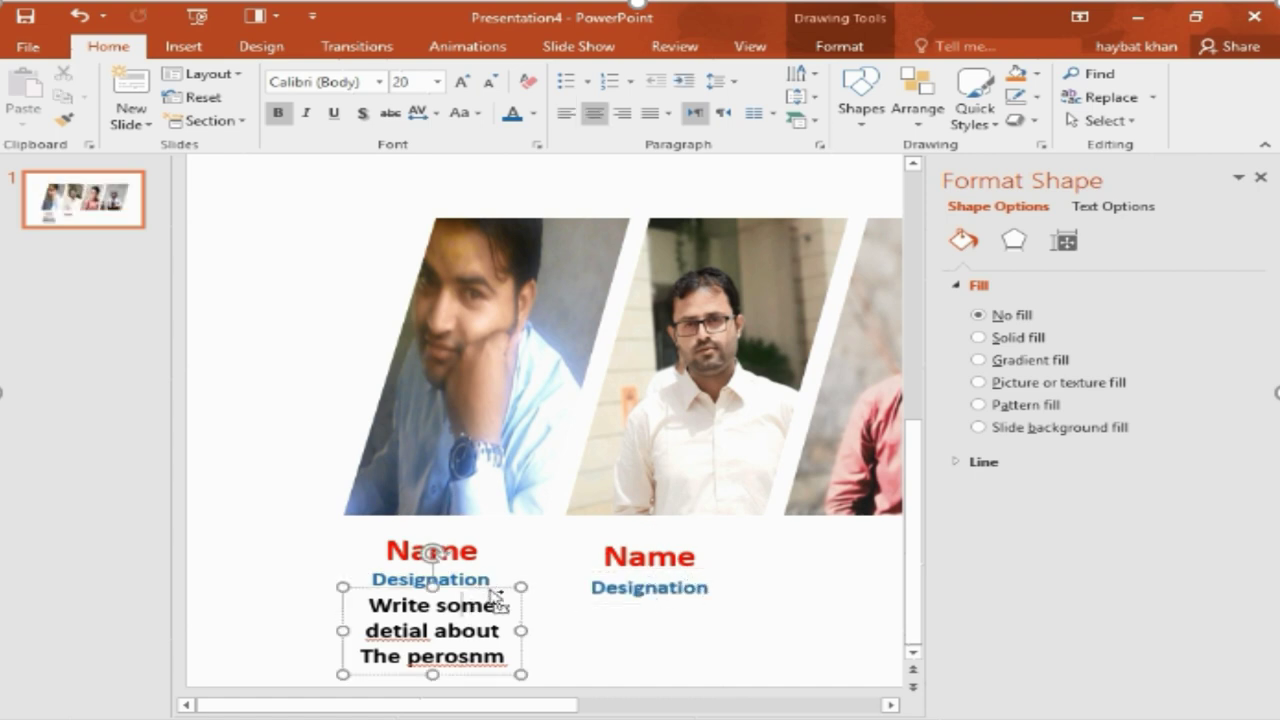
{"action": "left_click_drag", "start_coordinate": [493, 600], "coordinate": [707, 605]}
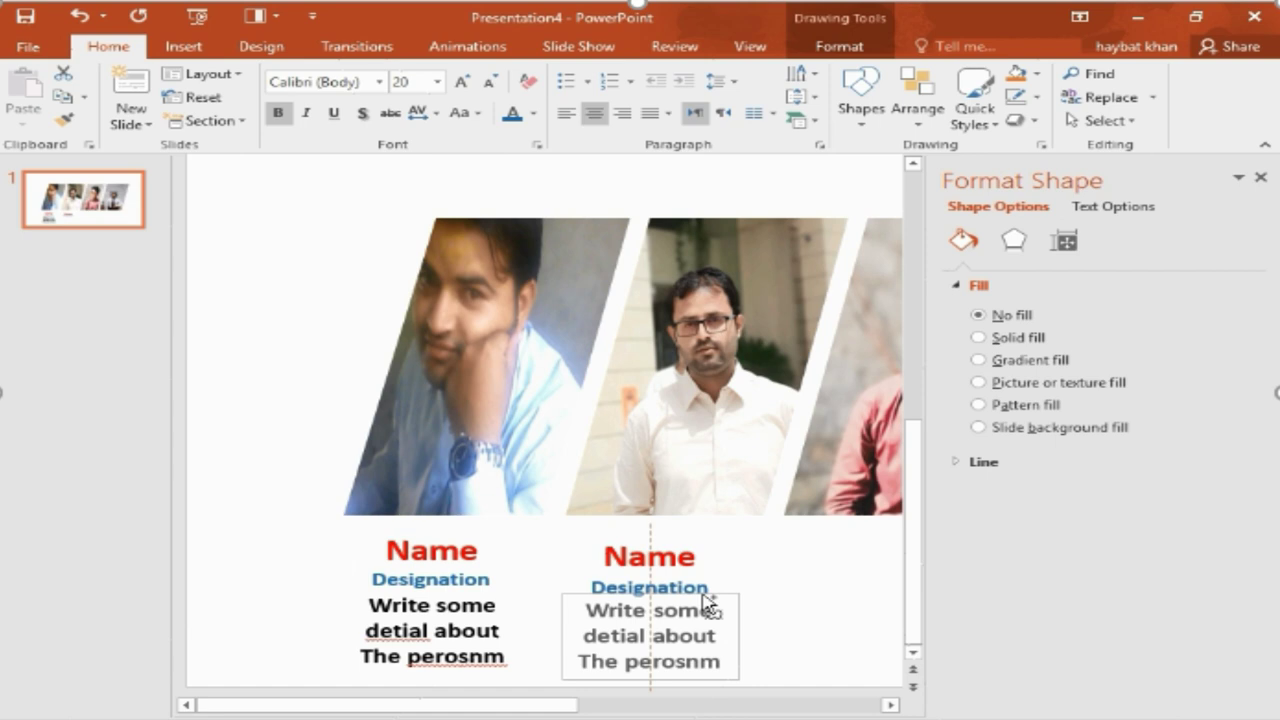
{"action": "left_click_drag", "start_coordinate": [706, 603], "coordinate": [708, 605]}
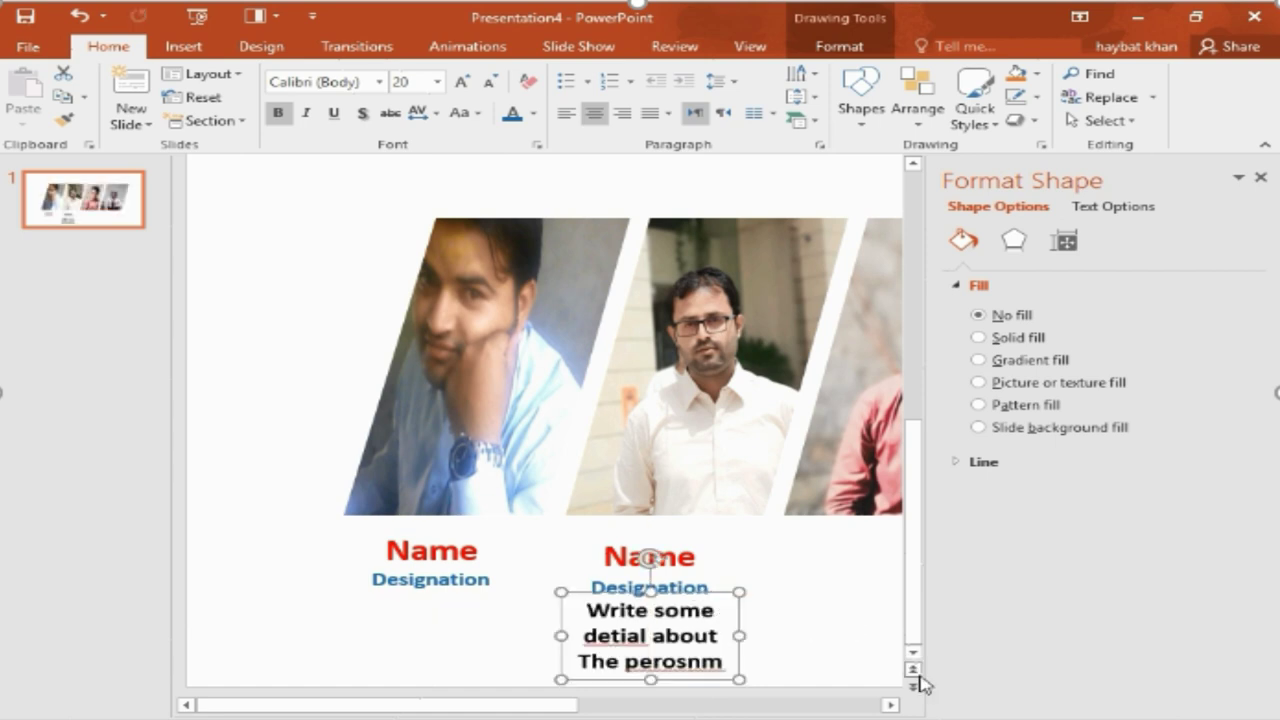
{"action": "scroll", "coordinate": [543, 420], "scroll_direction": "down", "scroll_amount": 2}
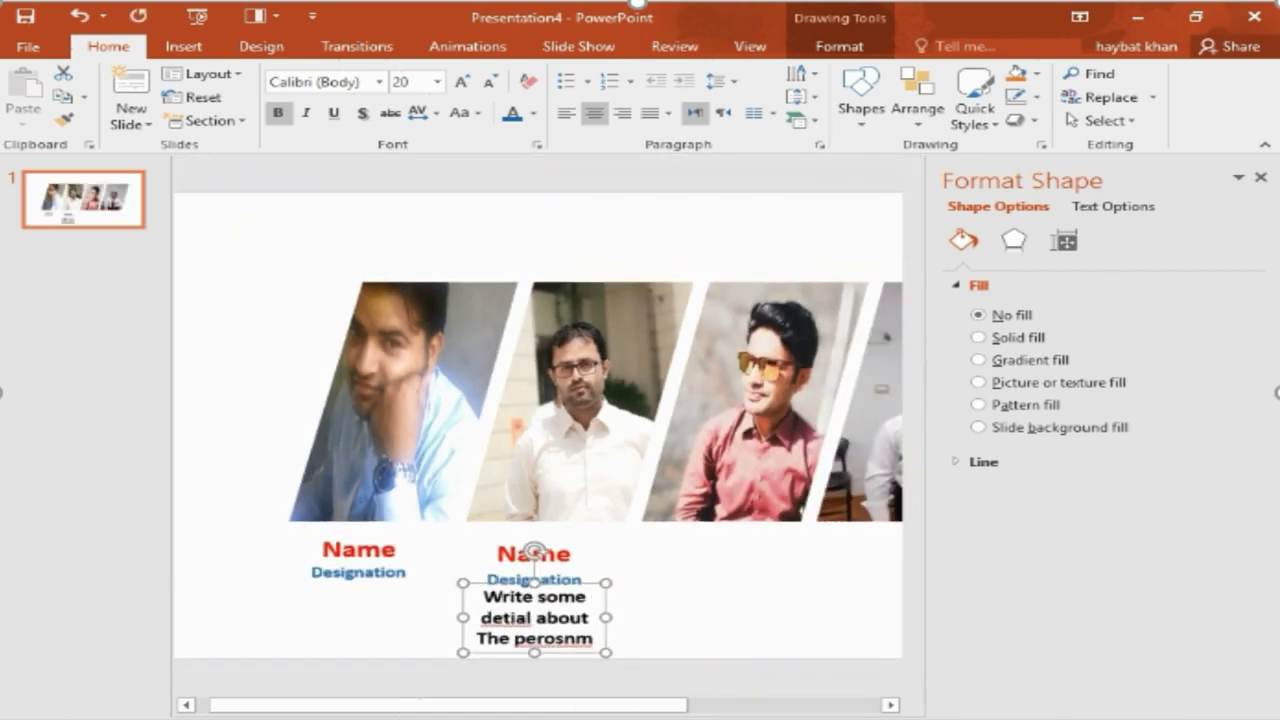
{"action": "key", "text": "ctrl+z"}
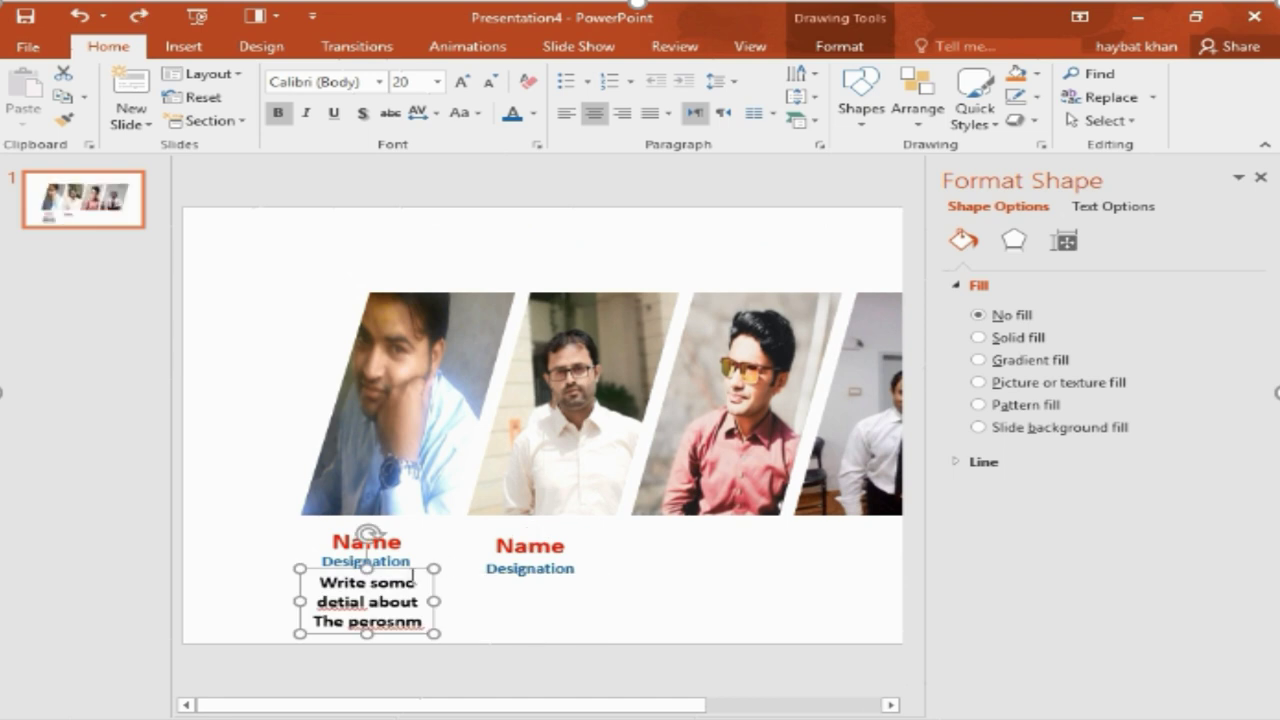
{"action": "left_click_drag", "start_coordinate": [410, 573], "coordinate": [579, 576]}
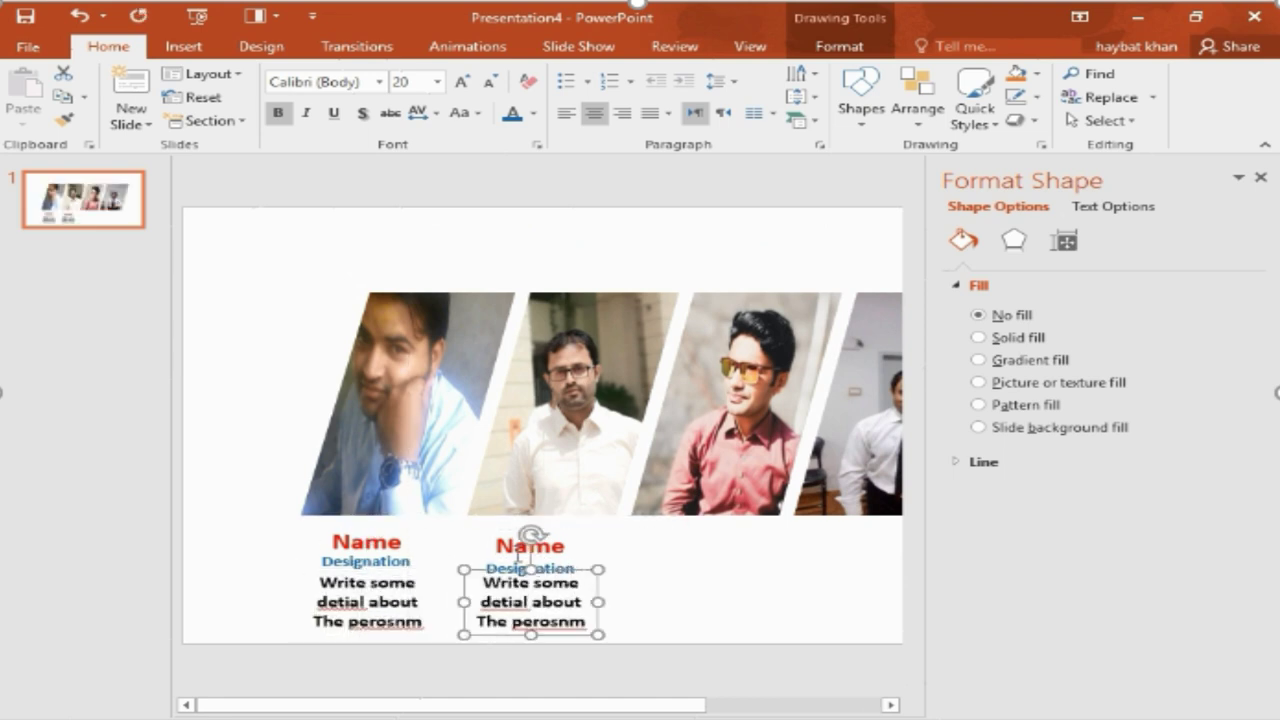
{"action": "left_click", "coordinate": [456, 538]}
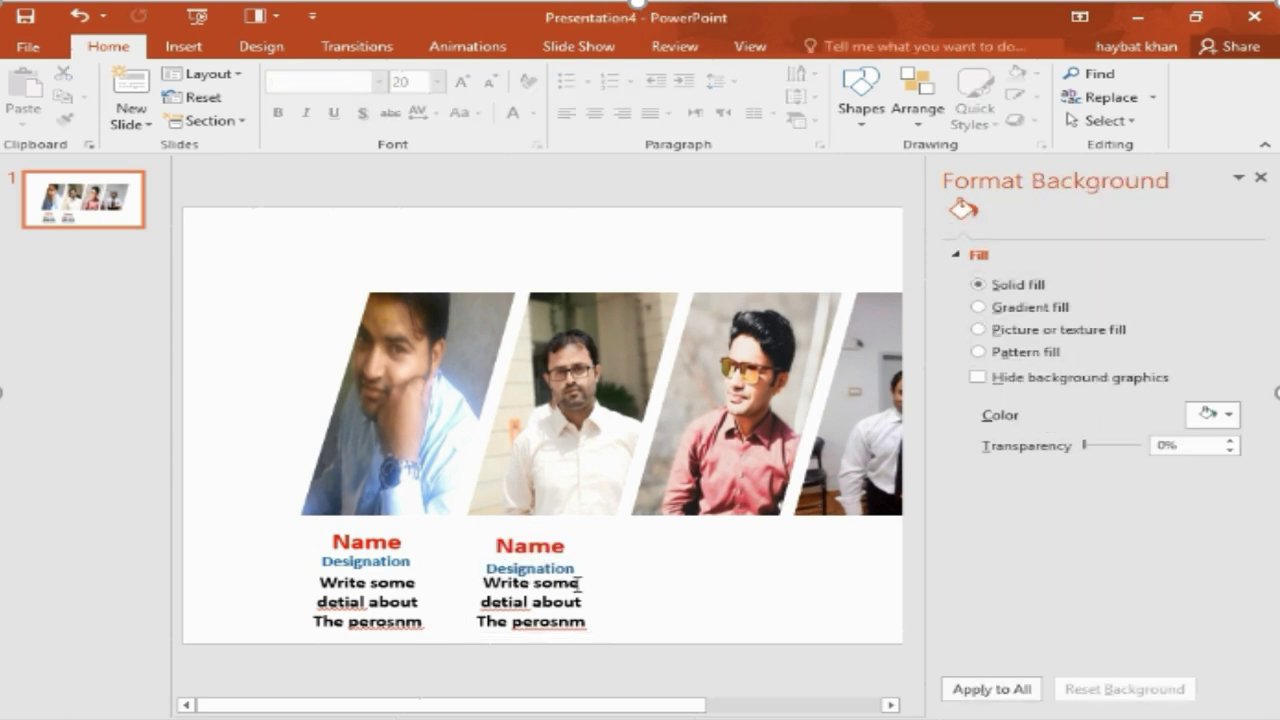
- Duplicate the second photo's caption group and move the copy under the third photo
{"action": "left_click_drag", "start_coordinate": [452, 530], "coordinate": [622, 648]}
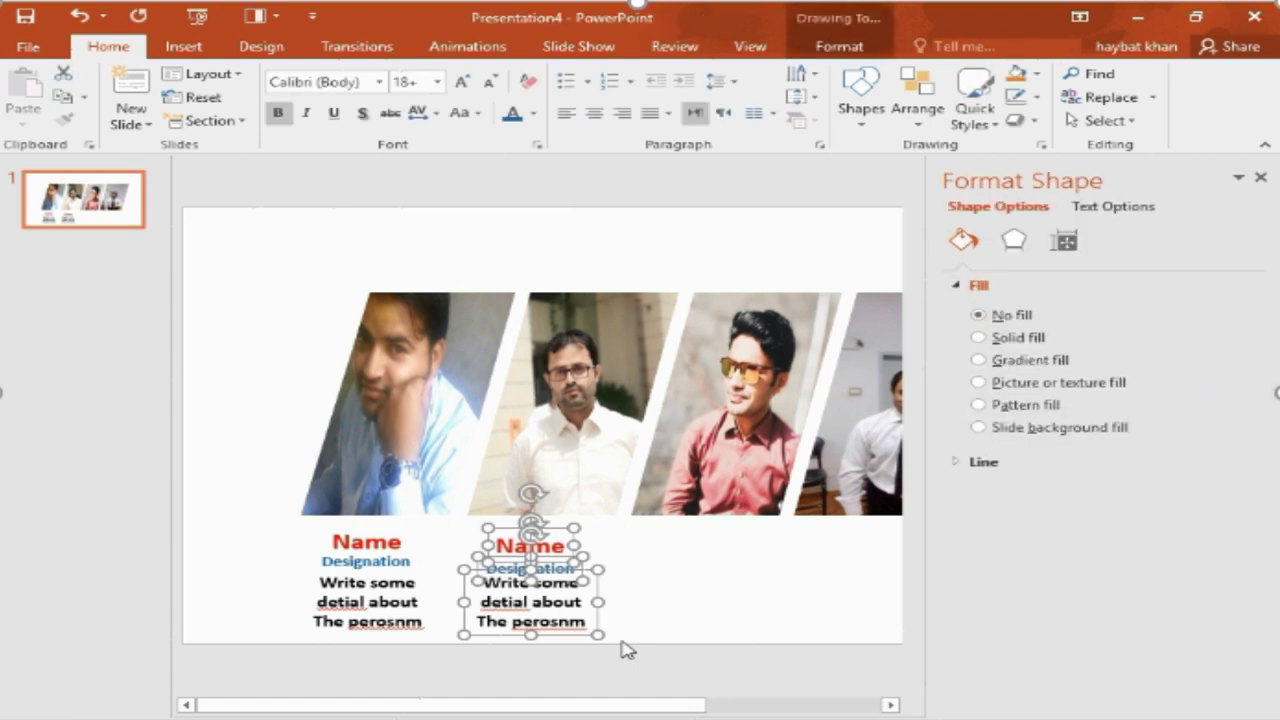
{"action": "key", "text": "ctrl+d"}
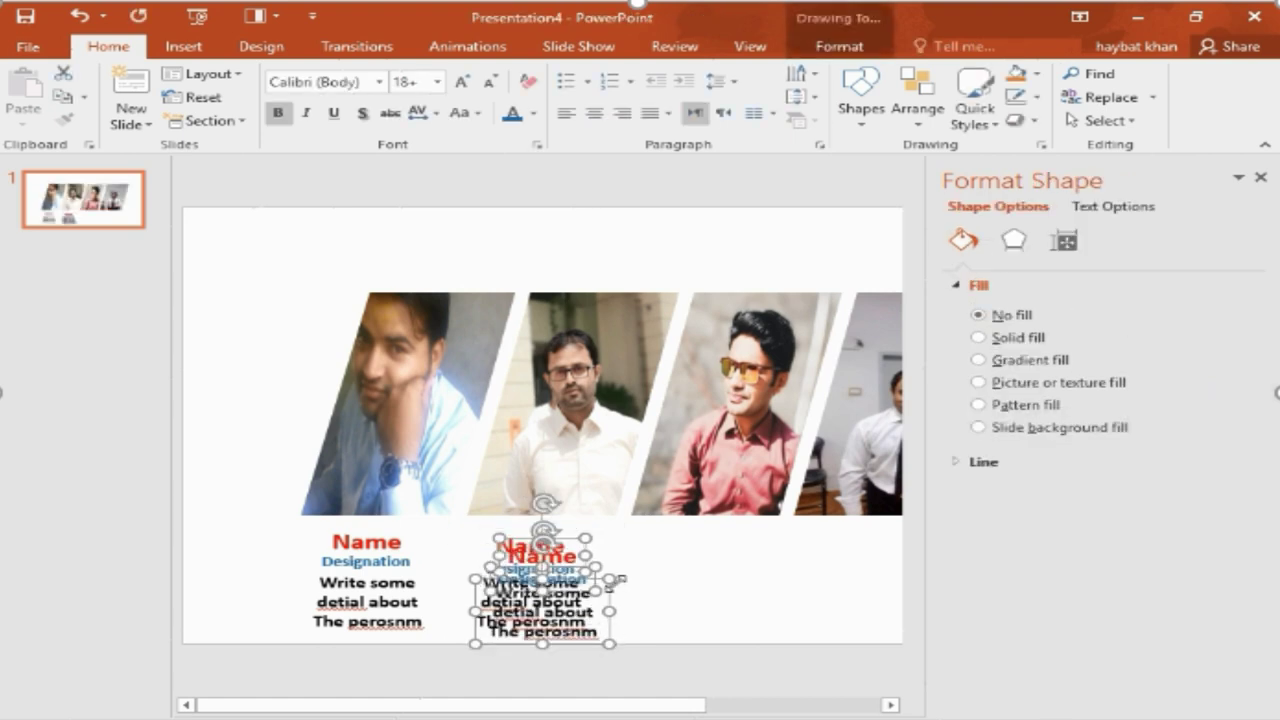
{"action": "left_click_drag", "start_coordinate": [597, 578], "coordinate": [765, 572]}
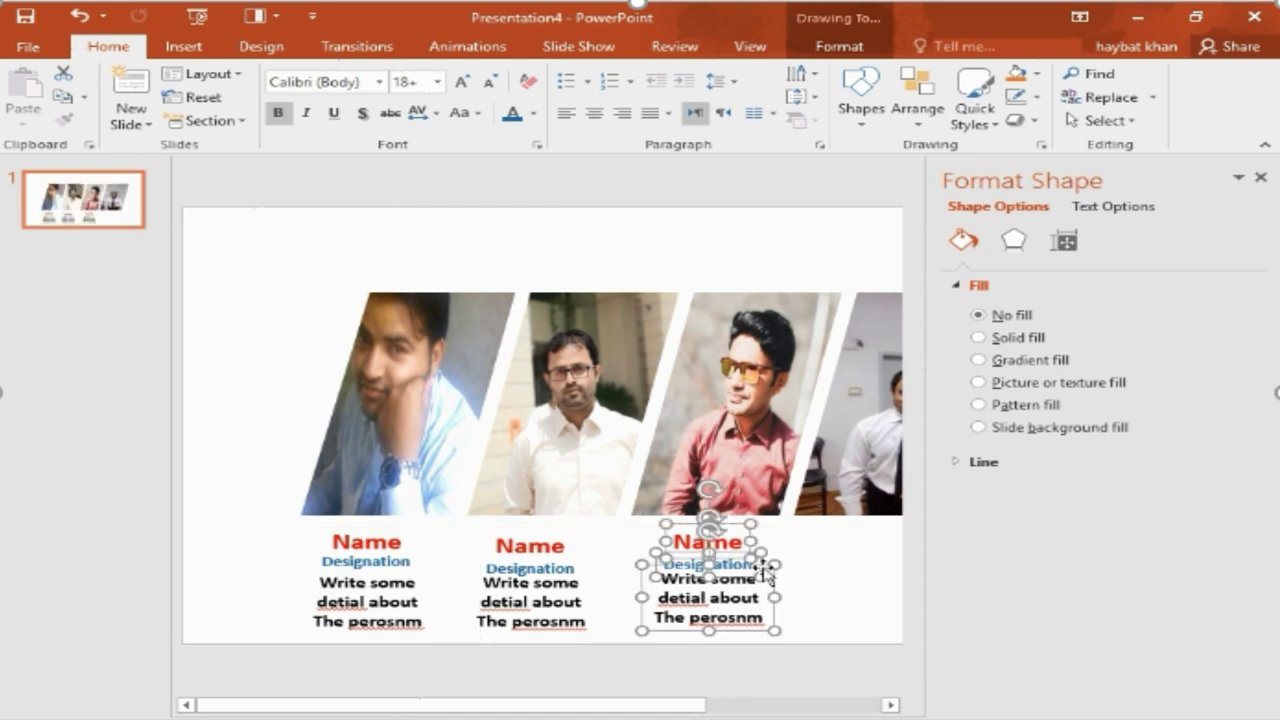
{"action": "scroll", "coordinate": [766, 578], "scroll_direction": "right", "scroll_amount": 5}
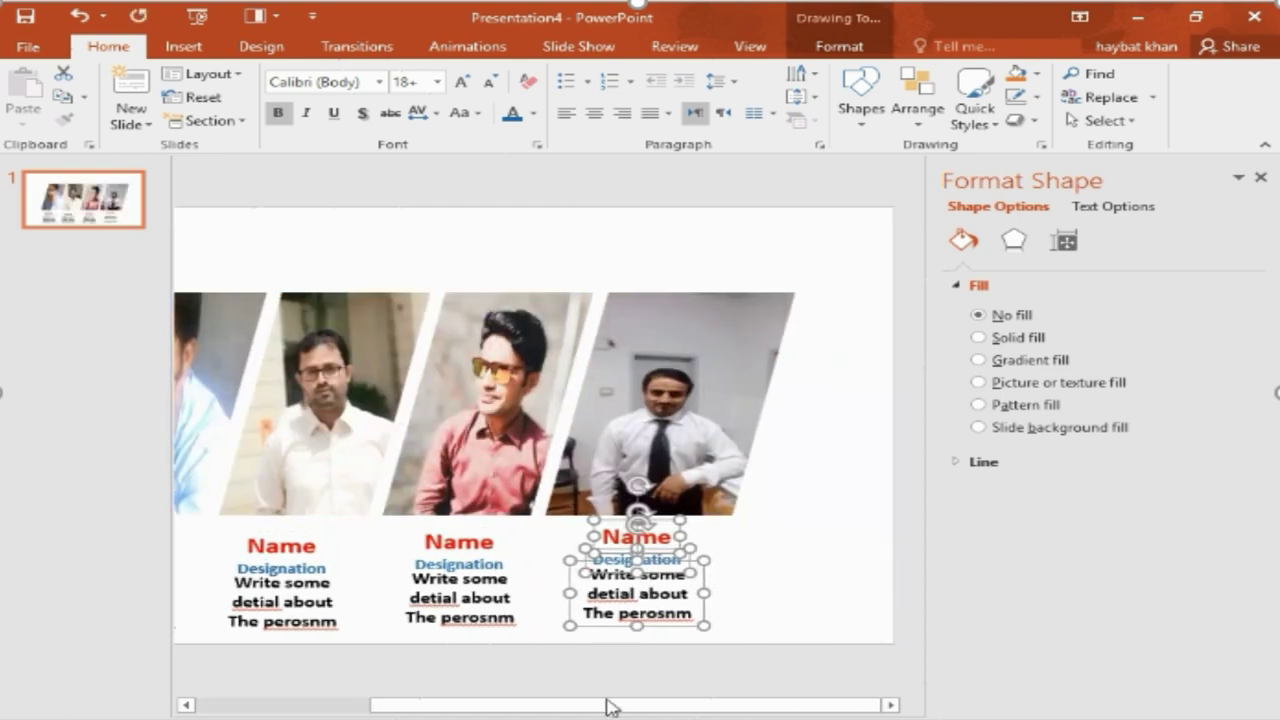
{"action": "left_click_drag", "start_coordinate": [470, 706], "coordinate": [355, 708]}
{"action": "left_click", "coordinate": [440, 545]}
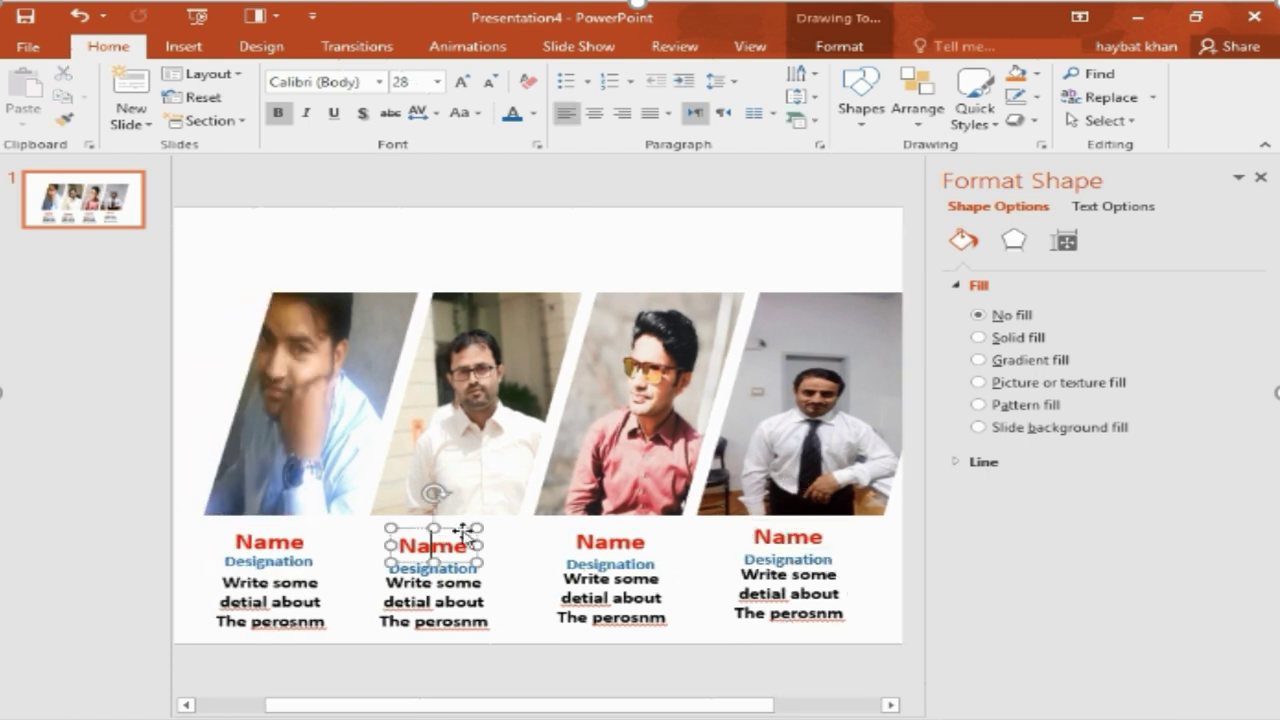